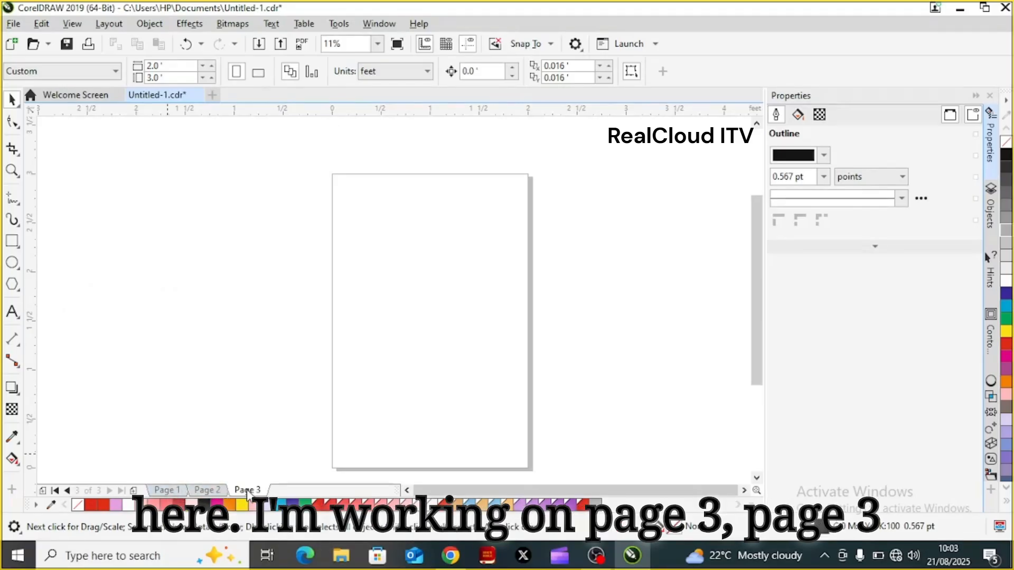
Step: Look through the artwork on pages 1 and 2 and the page options, and return to the blank page 3
left_click(217, 491)
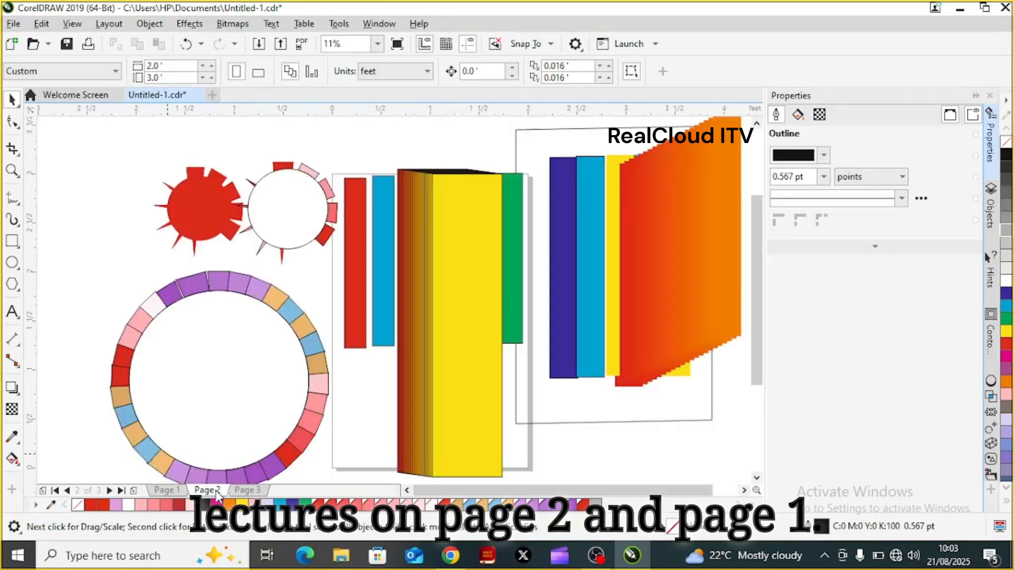
left_click(167, 490)
left_click(246, 490)
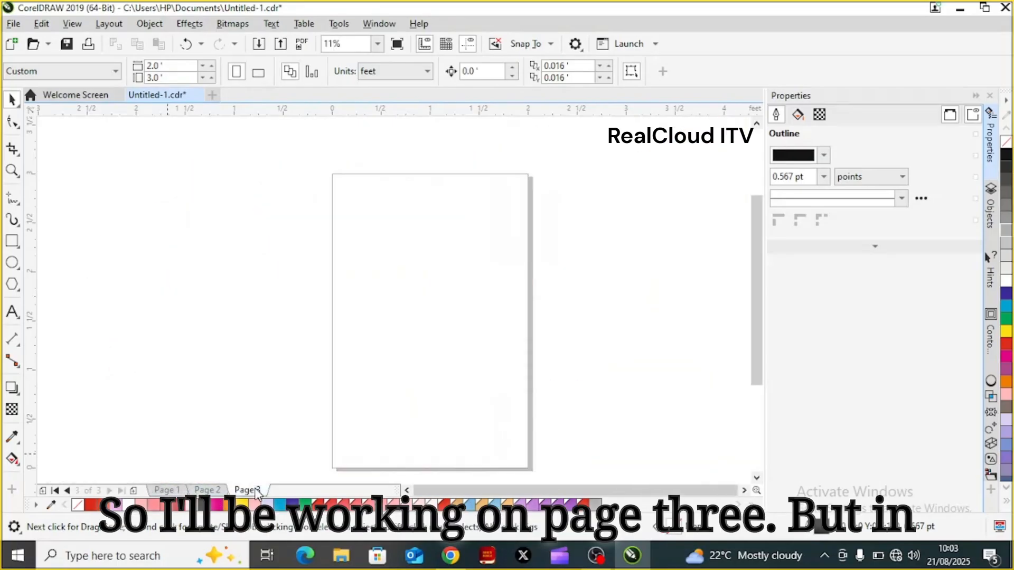
left_click(209, 491)
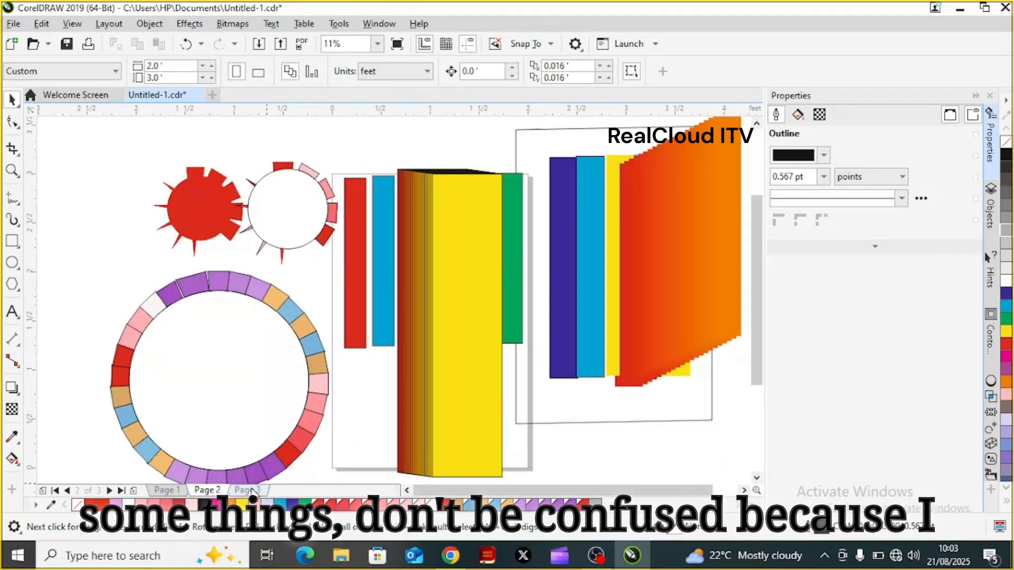
left_click(253, 490)
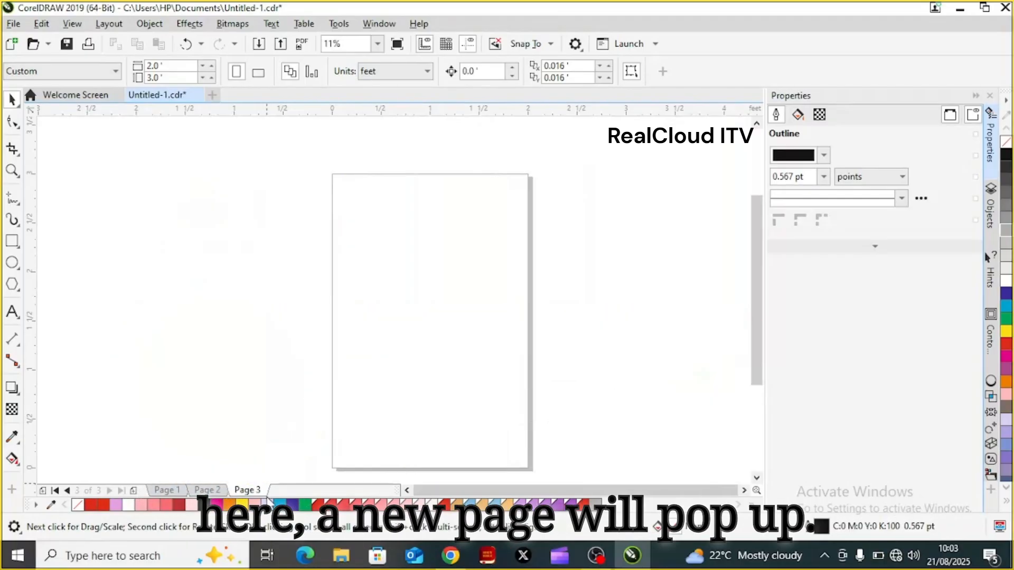
right_click(206, 490)
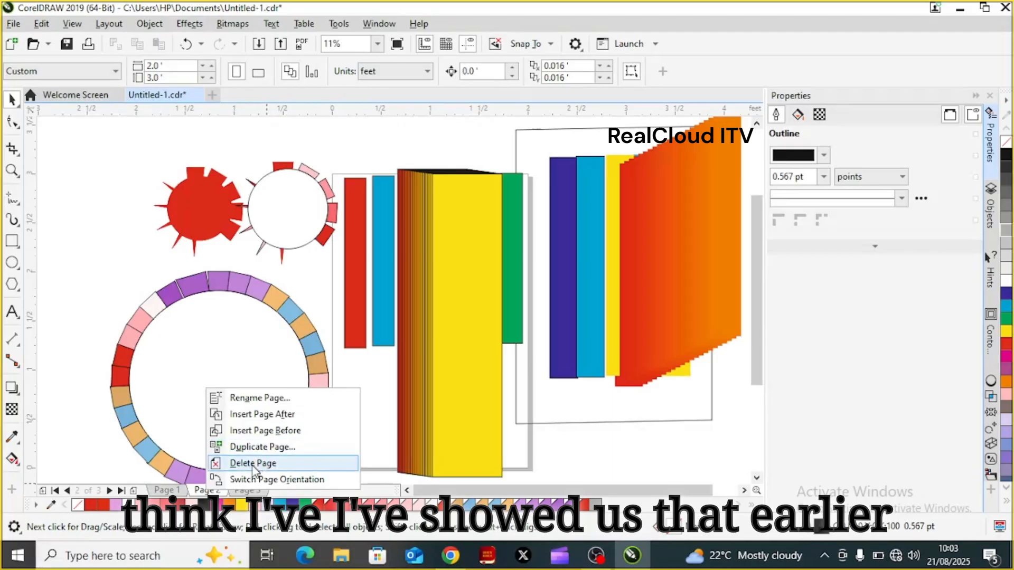
left_click(110, 421)
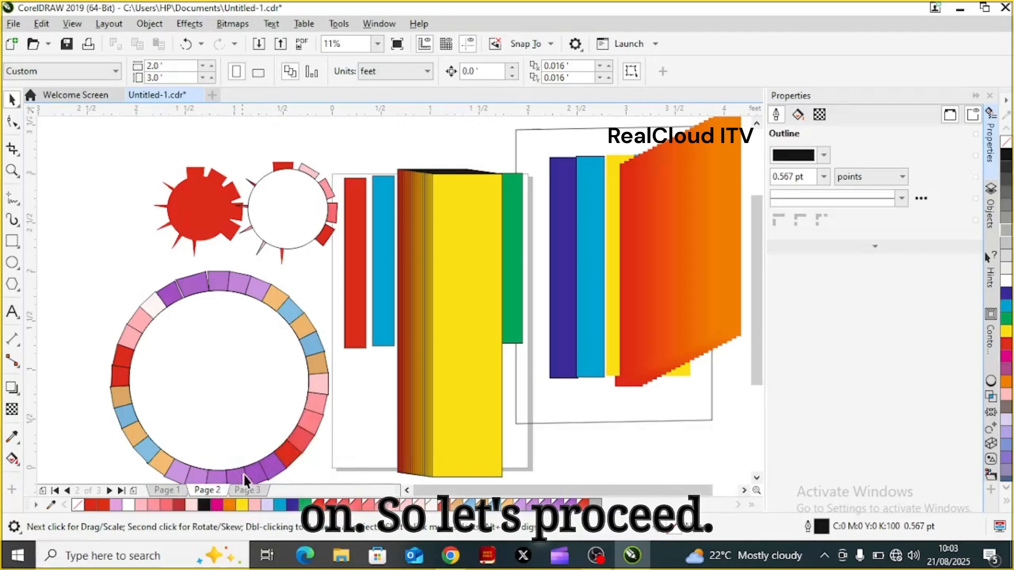
left_click(252, 491)
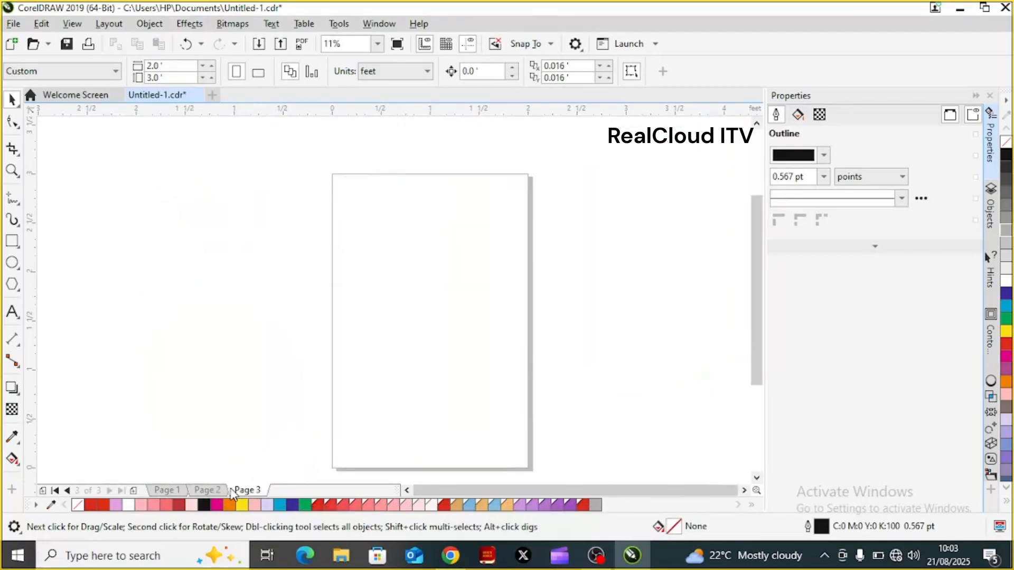
Step: On page 2, shift the blend's yellow rectangle outward and shrink the whole blend's height to about 1.27 feet
left_click(207, 491)
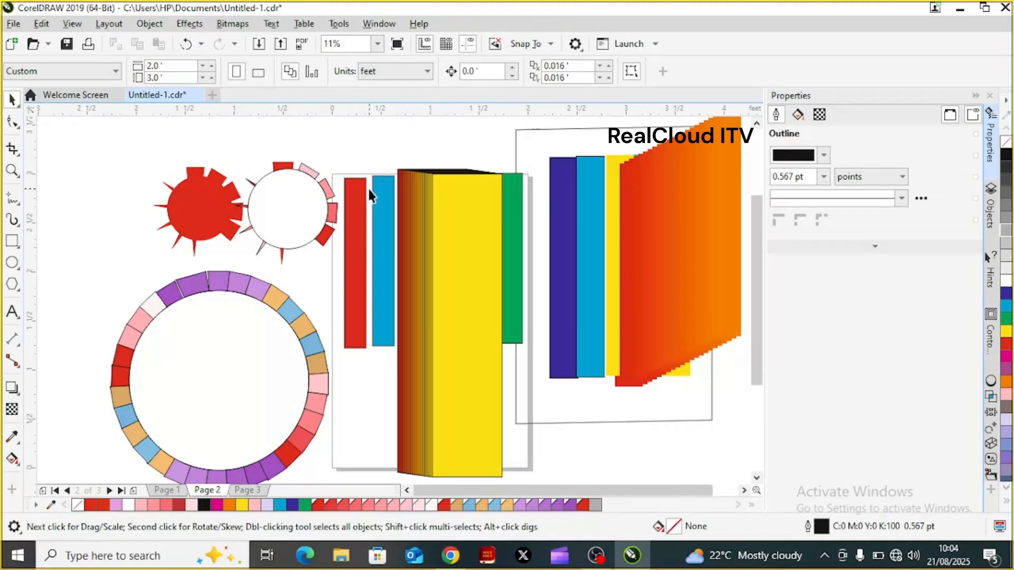
left_click(449, 243)
left_click_drag(449, 244, 479, 254)
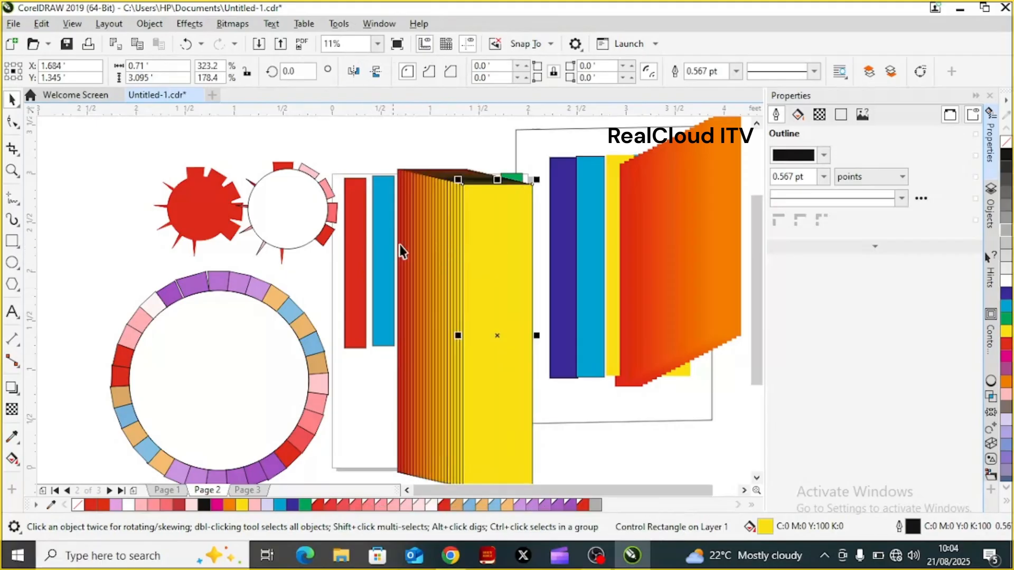
left_click(449, 206)
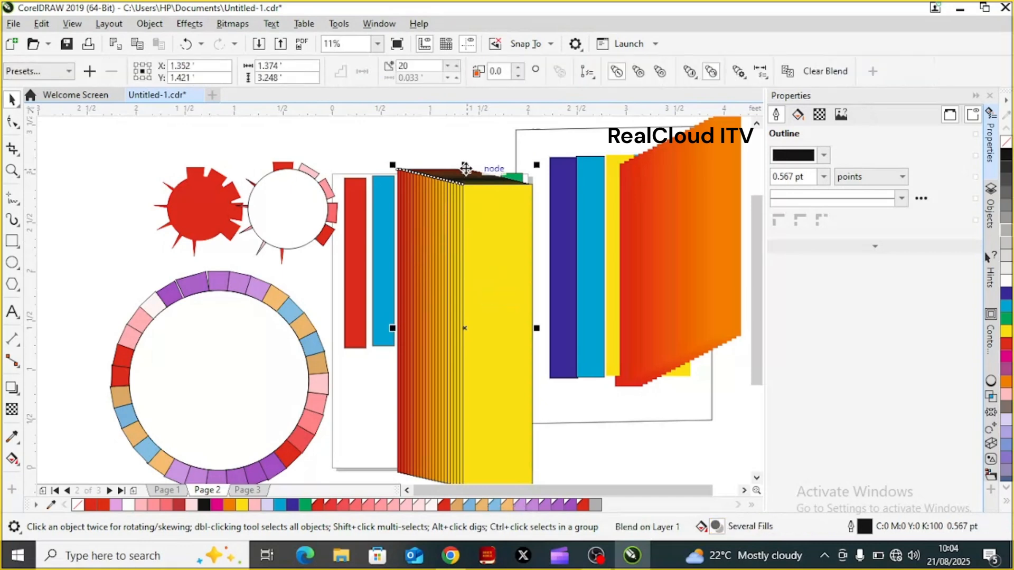
left_click_drag(466, 165, 471, 359)
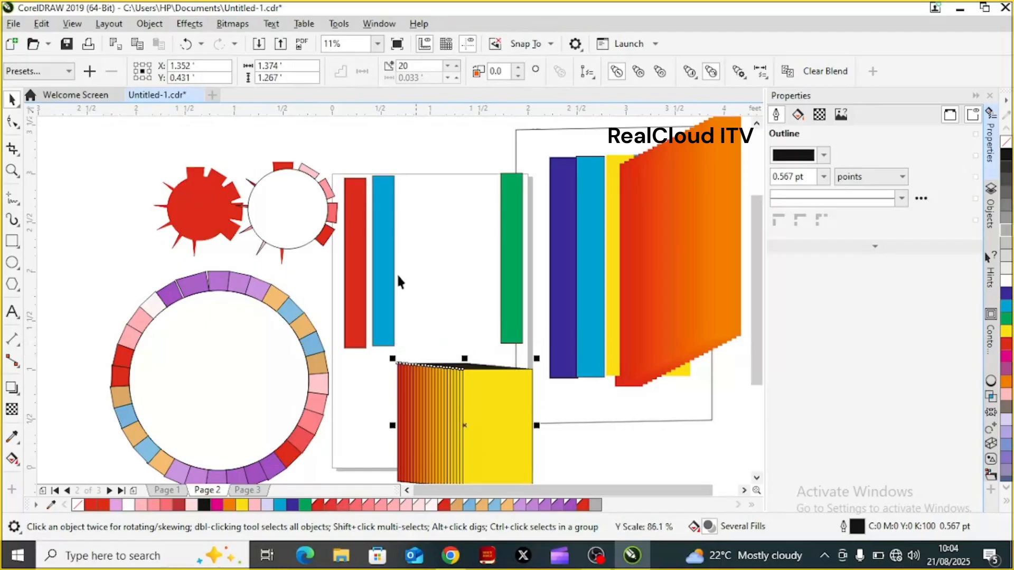
Step: Draw an upright bar about 0.28 by 1.75 feet beside the cyan bar and fill it dark blue
left_click(355, 272)
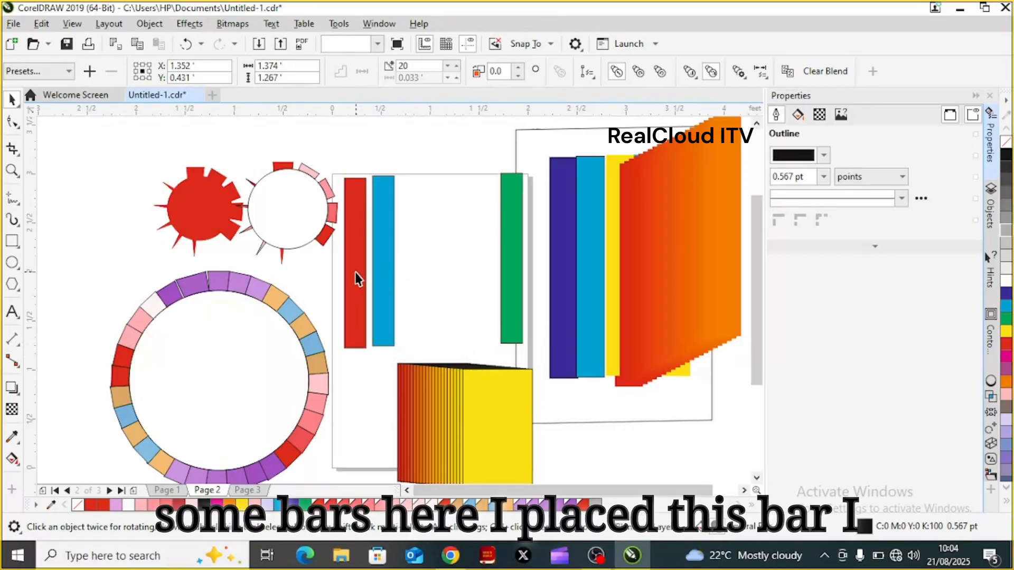
left_click(10, 243)
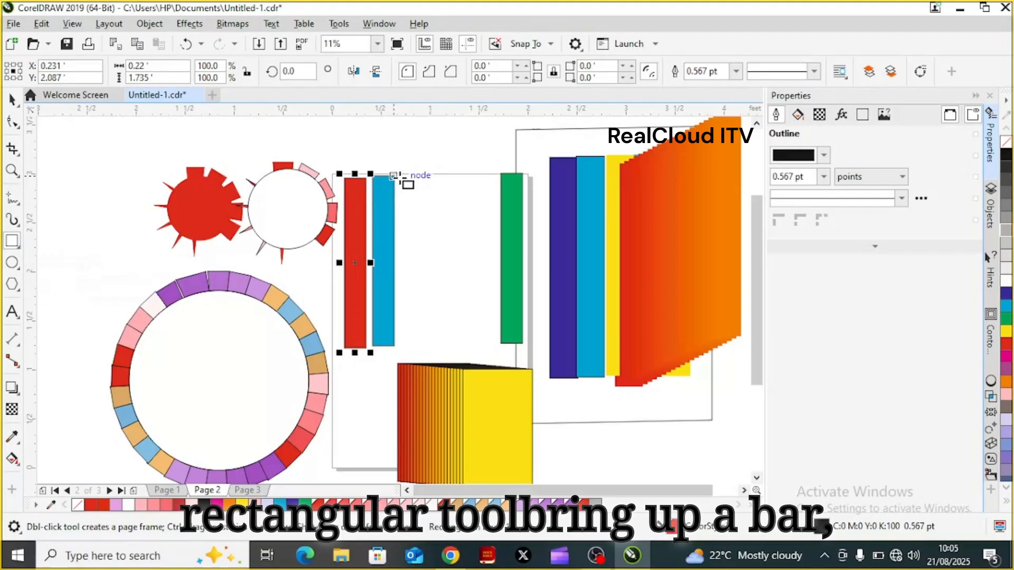
left_click_drag(395, 176, 422, 346)
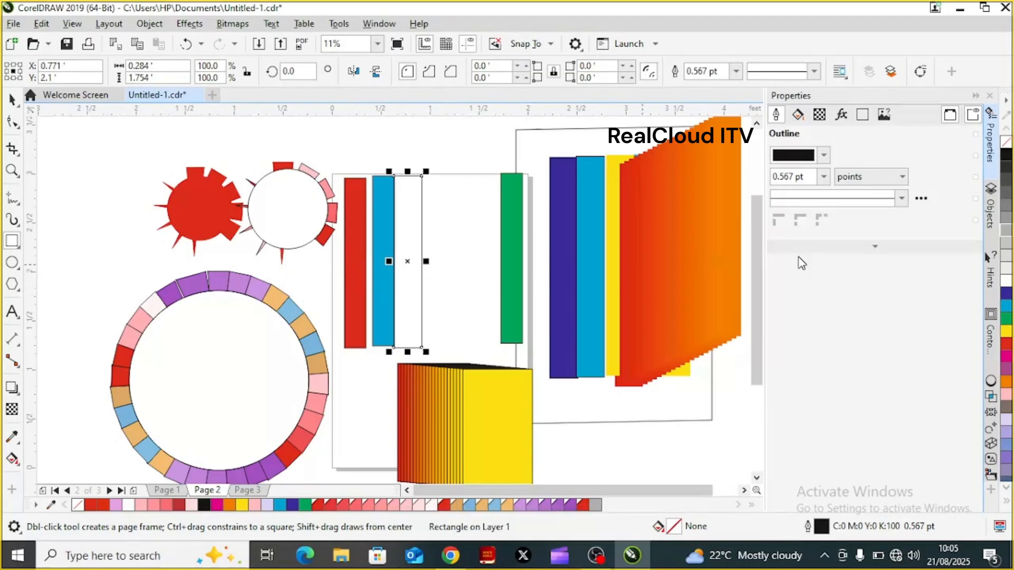
left_click(1006, 297)
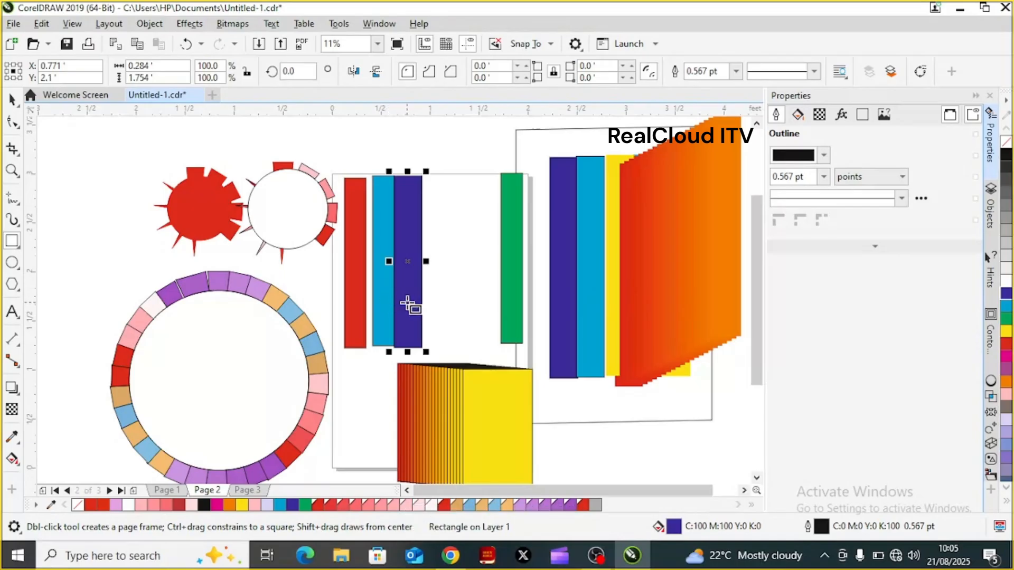
Step: Fill the cyan bar next to the new blue bar with yellow and close up the red, yellow and blue bars
left_click(382, 257)
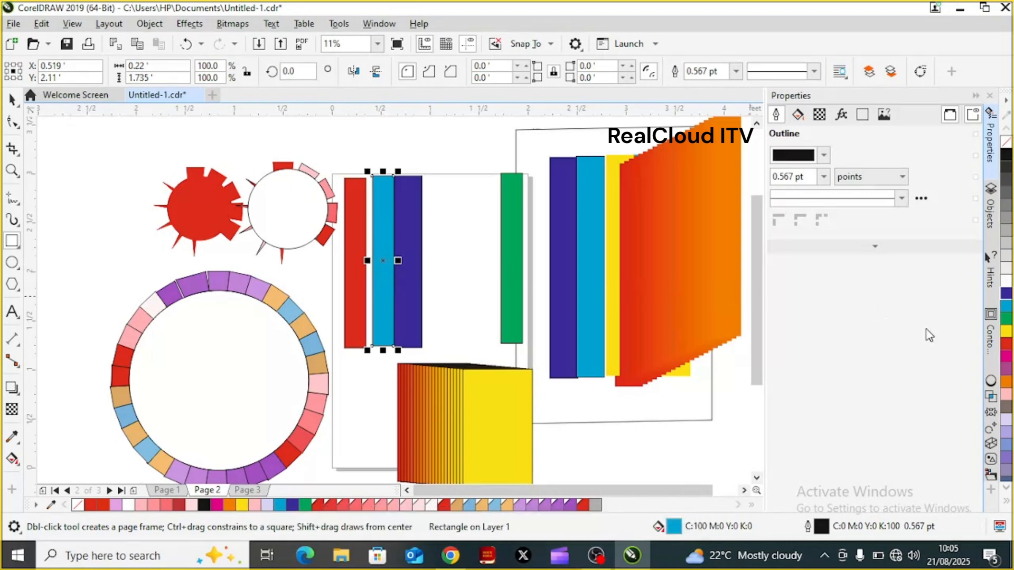
left_click(1006, 332)
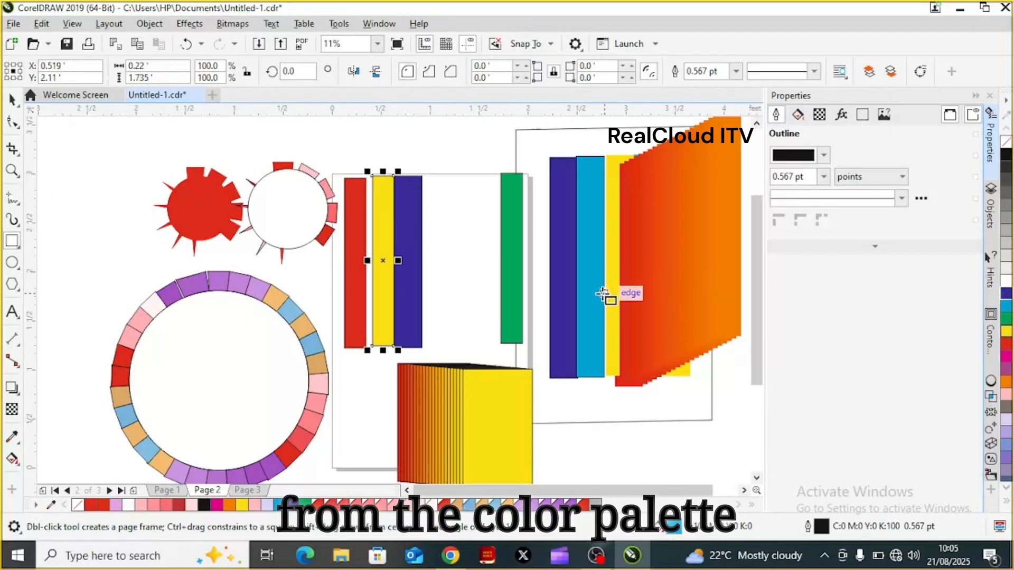
mouse_move(383, 261)
left_mouse_down()
mouse_move(376, 265)
mouse_move(409, 263)
mouse_move(400, 275)
mouse_move(397, 264)
left_mouse_up()
left_click(408, 263)
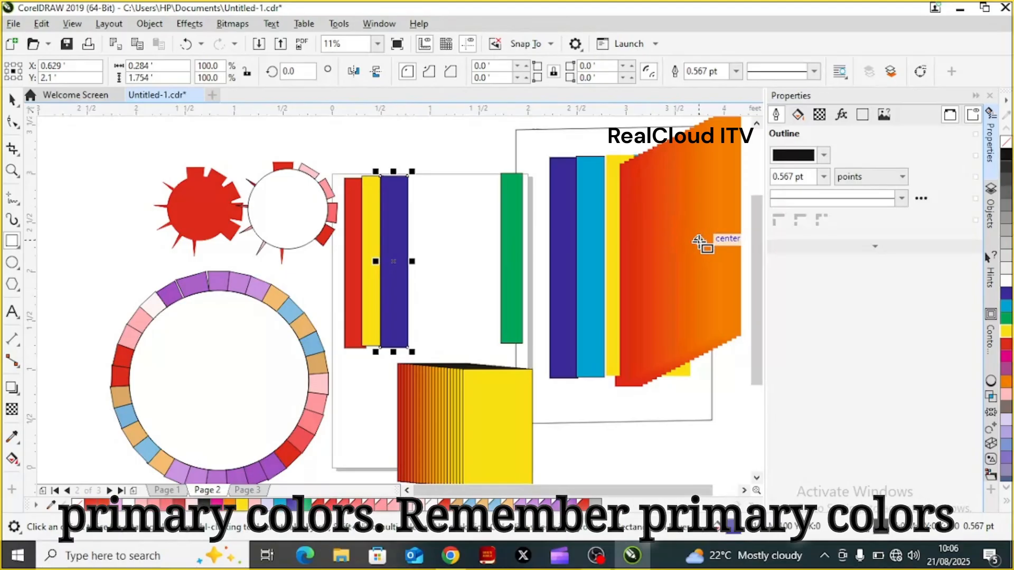
Step: Narrow the orange blend to about 0.52 feet wide and draw an upright bar about 0.21 by 1.61 feet left of the circles
left_click(698, 241)
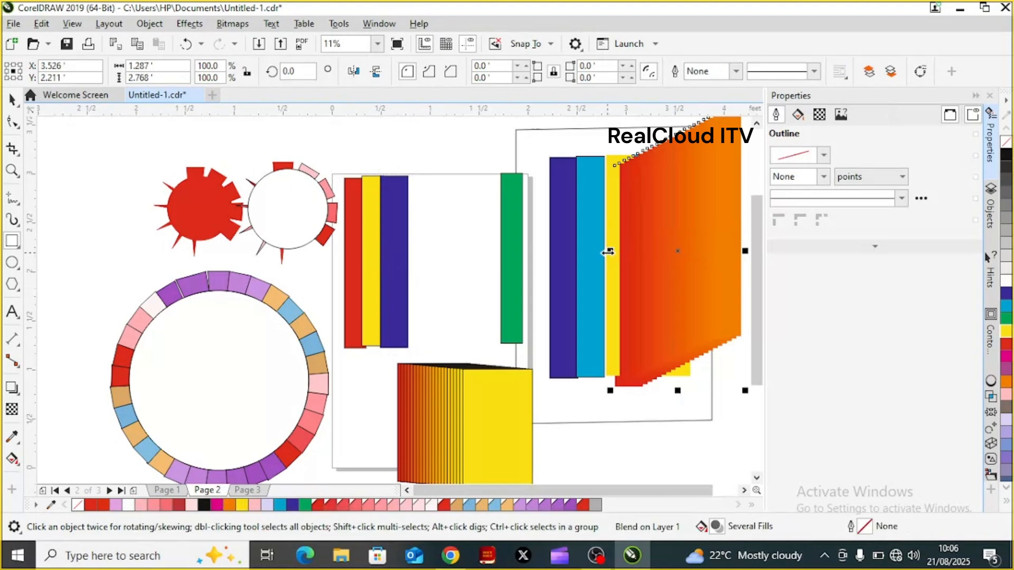
left_click_drag(608, 252, 681, 252)
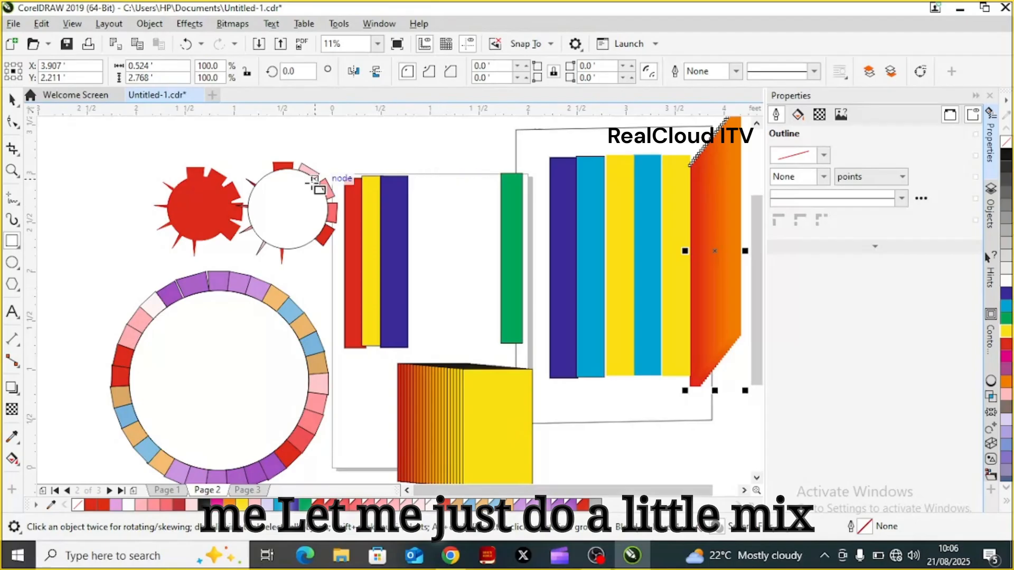
left_click_drag(56, 182, 77, 339)
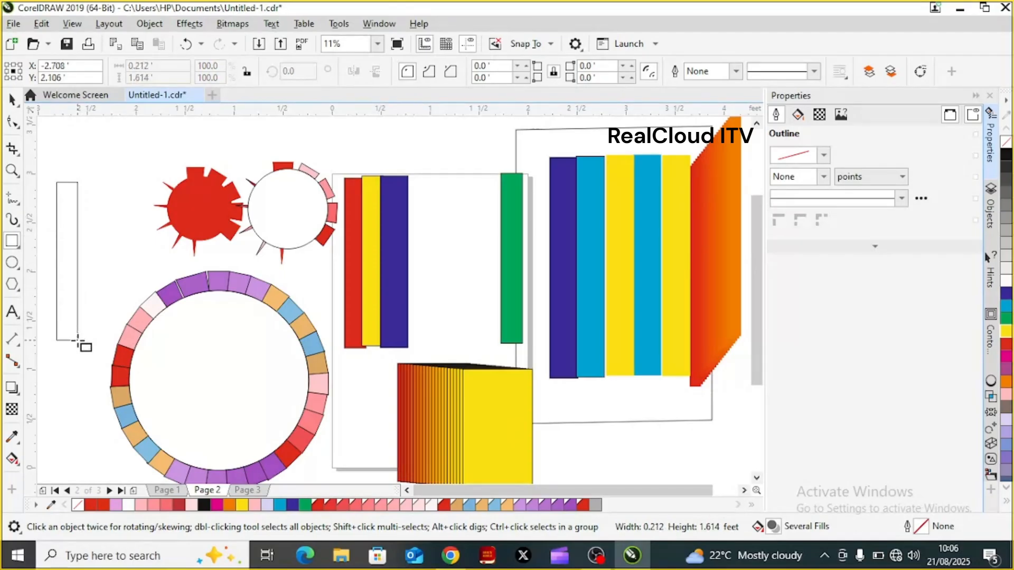
left_click_drag(77, 340, 78, 341)
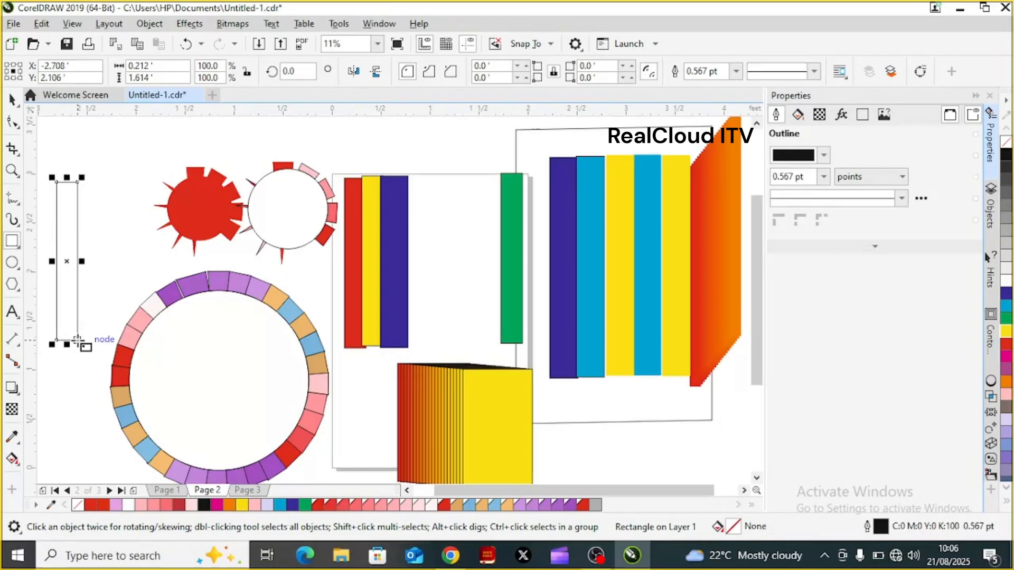
Step: On page 3, draw two upright bars about 0.32 by 2.06 and 0.34 by 2.08 feet outside the page and overlap them slightly
left_click(250, 492)
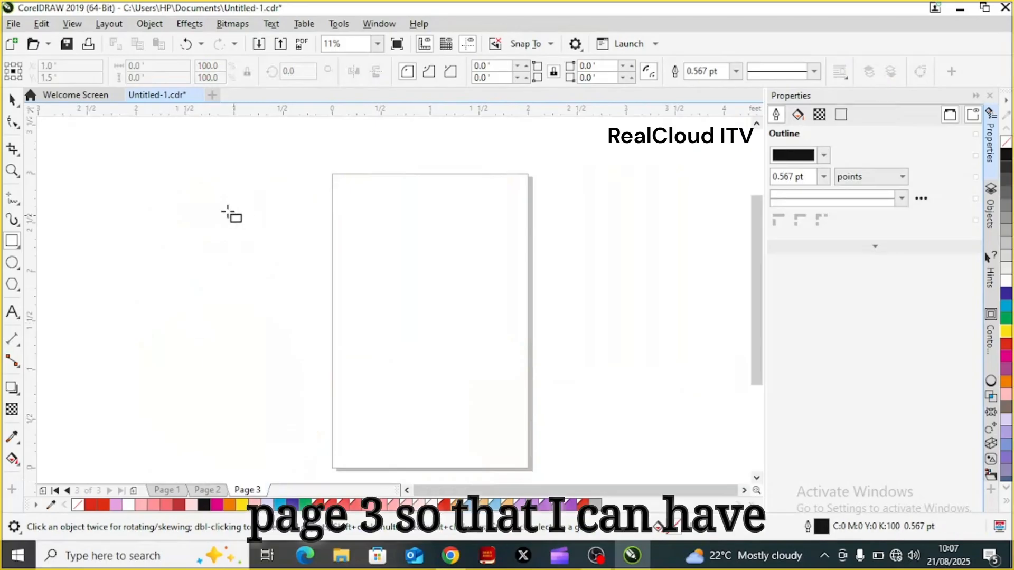
left_click_drag(226, 210, 257, 411)
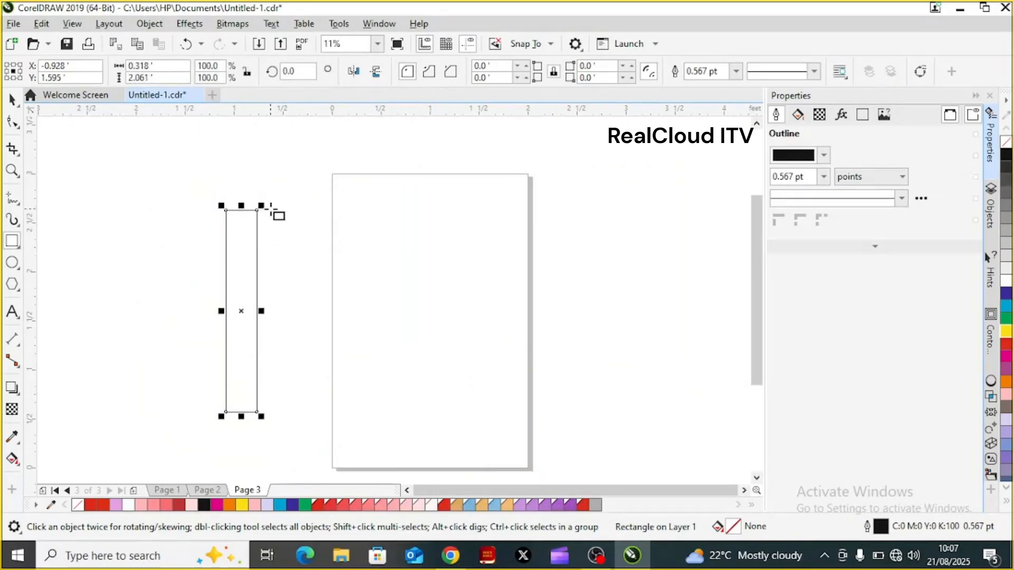
left_click_drag(270, 209, 304, 413)
left_click(12, 100)
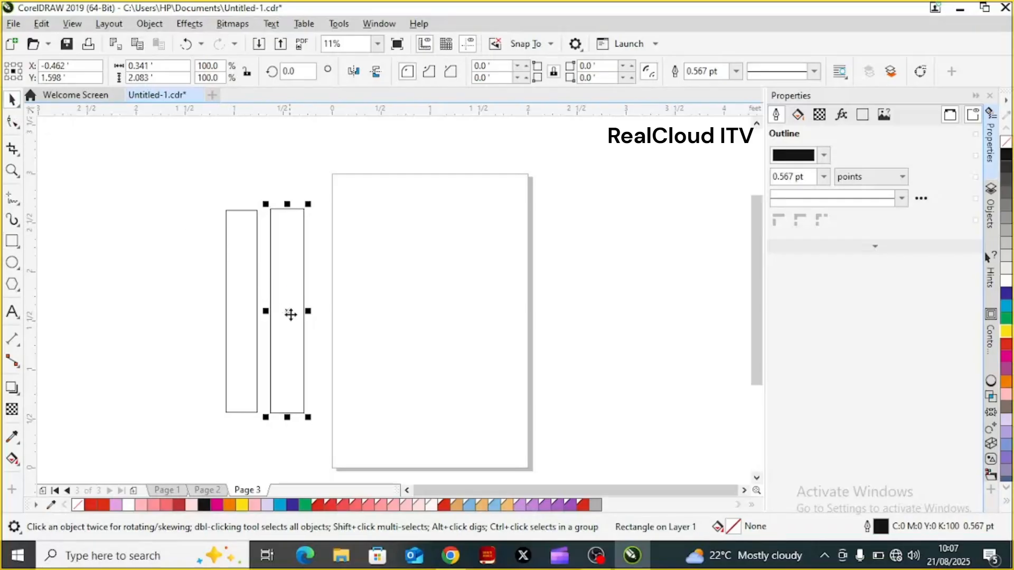
mouse_move(290, 315)
left_mouse_down()
mouse_move(279, 328)
mouse_move(274, 311)
left_mouse_up()
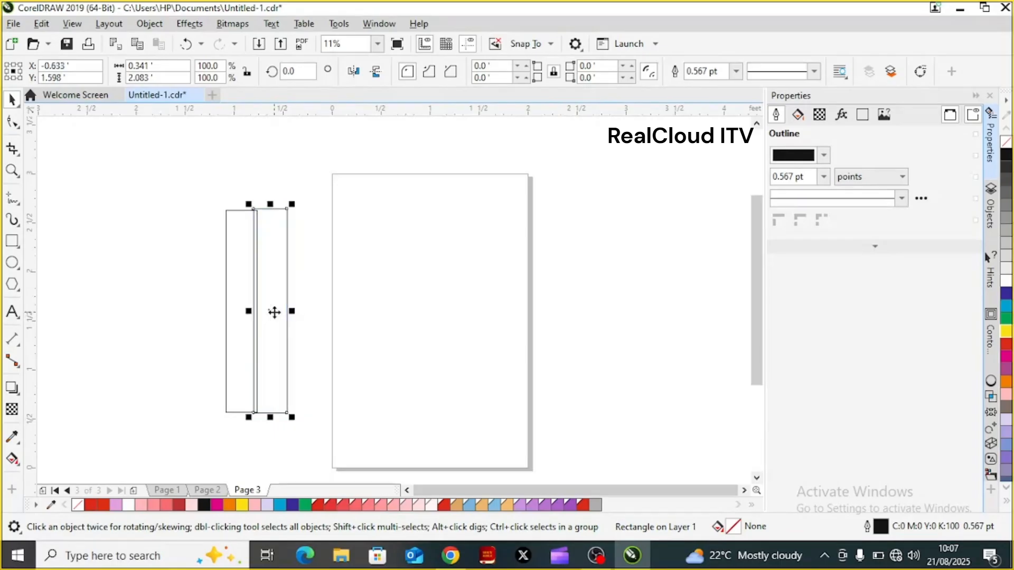
Step: Fill the first bar with red and the overlapping second bar with yellow
left_click(235, 281)
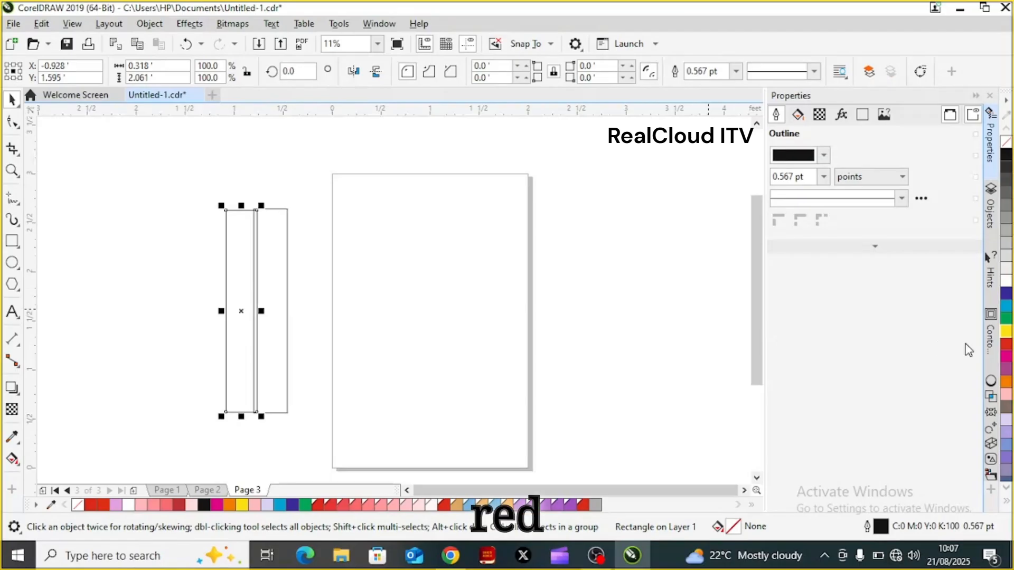
left_click(1008, 345)
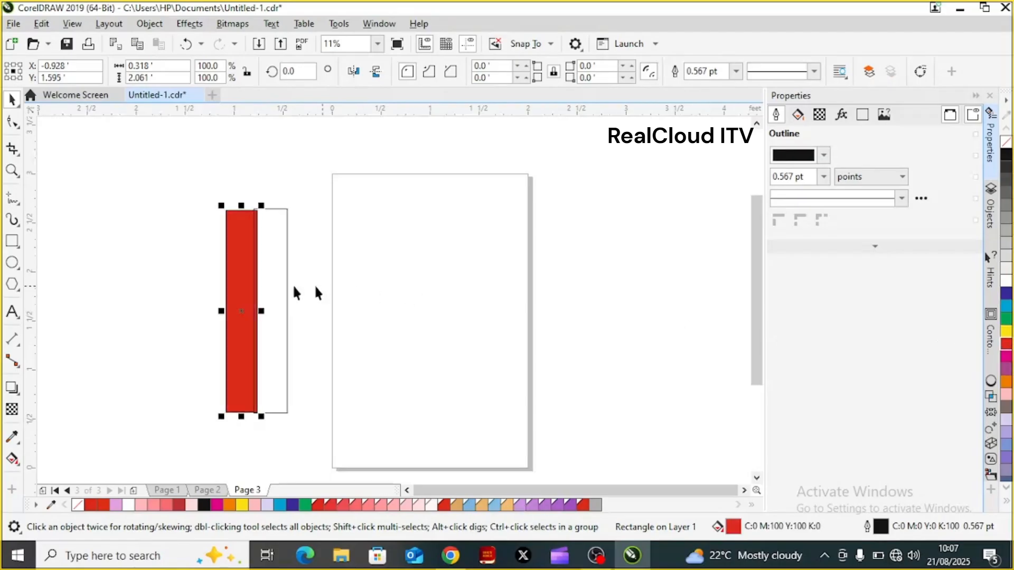
left_click(271, 279)
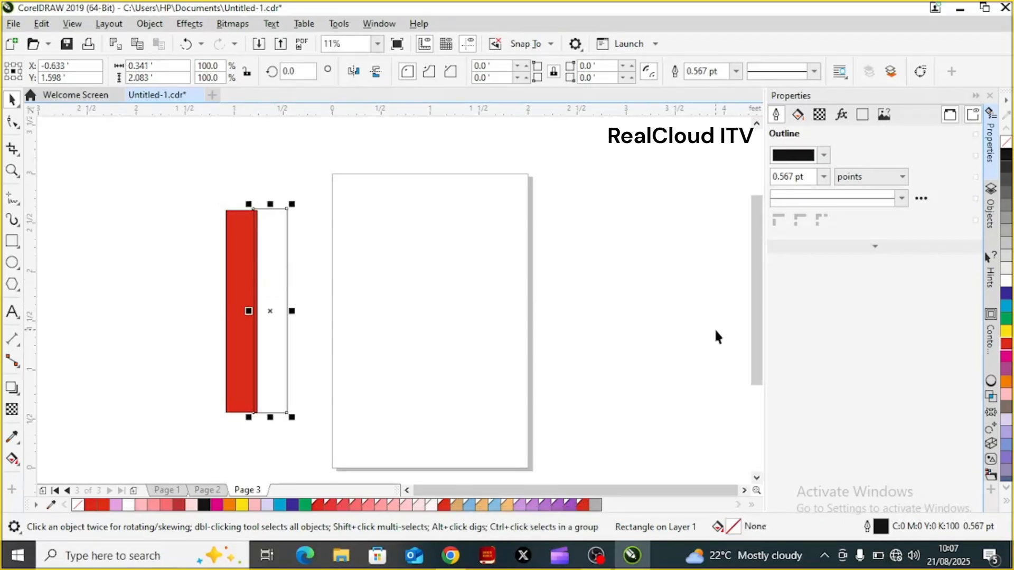
left_click(1006, 335)
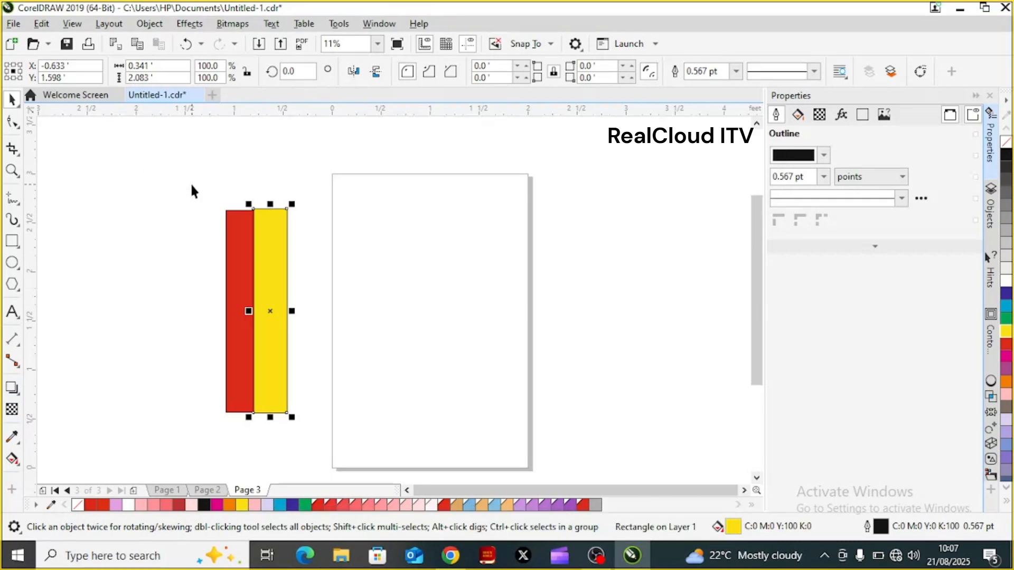
Step: Try to blend the red bar into the yellow bar with the Blend tool, and undo the attempt
left_click(19, 395)
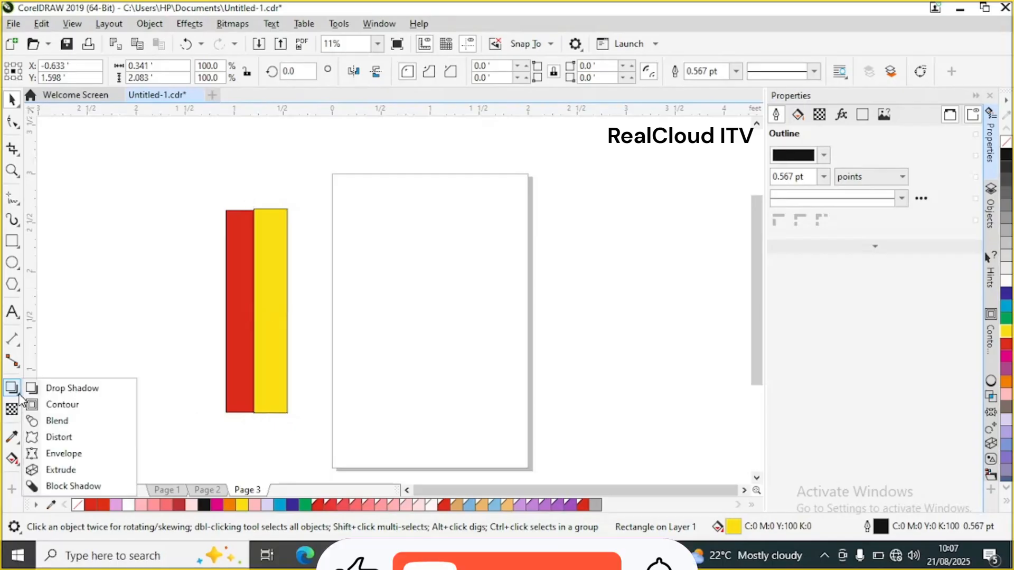
left_click(19, 395)
left_click(19, 392)
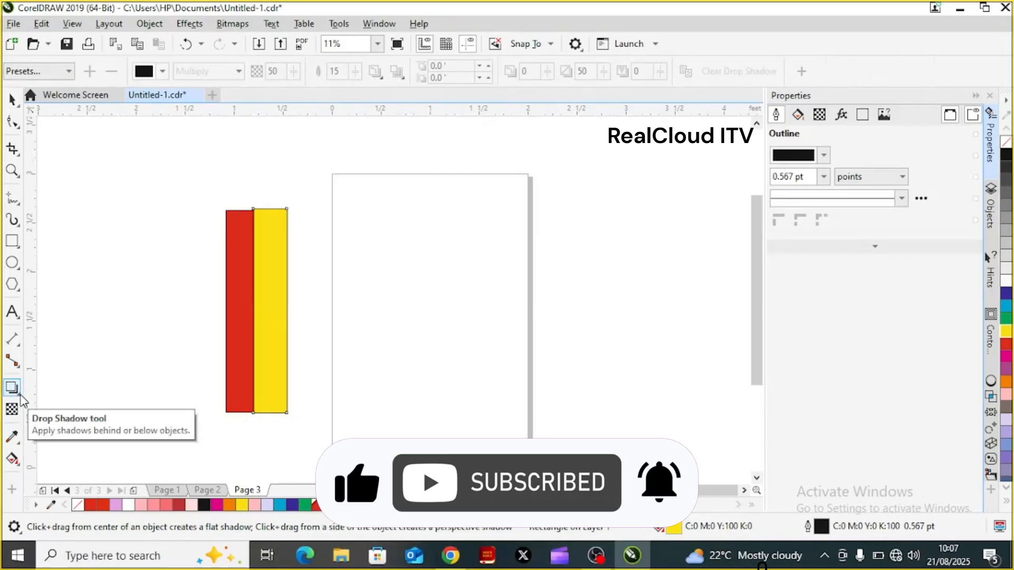
left_click(19, 393)
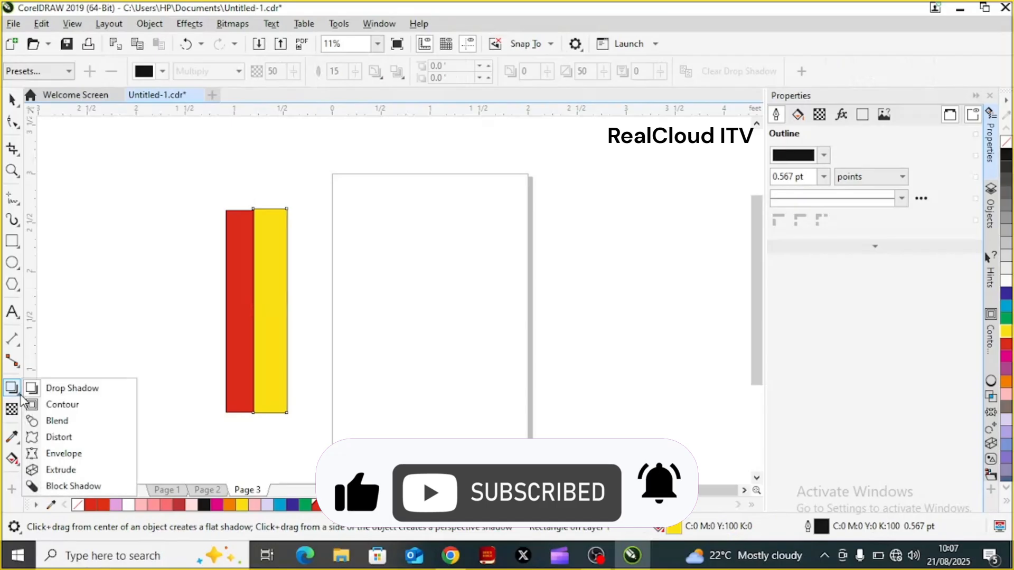
left_click(58, 422)
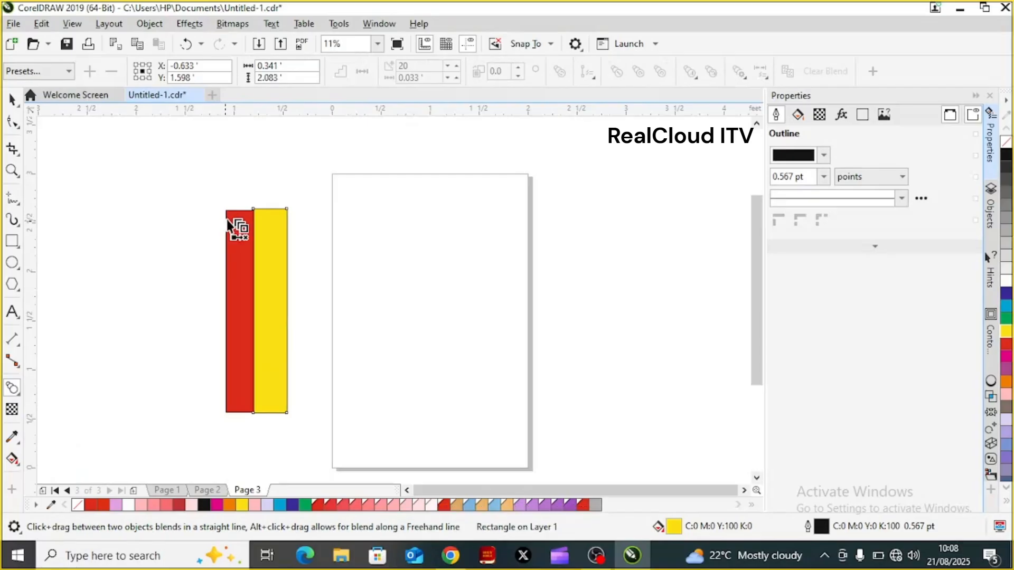
left_click_drag(228, 219, 269, 281)
key("ctrl+z")
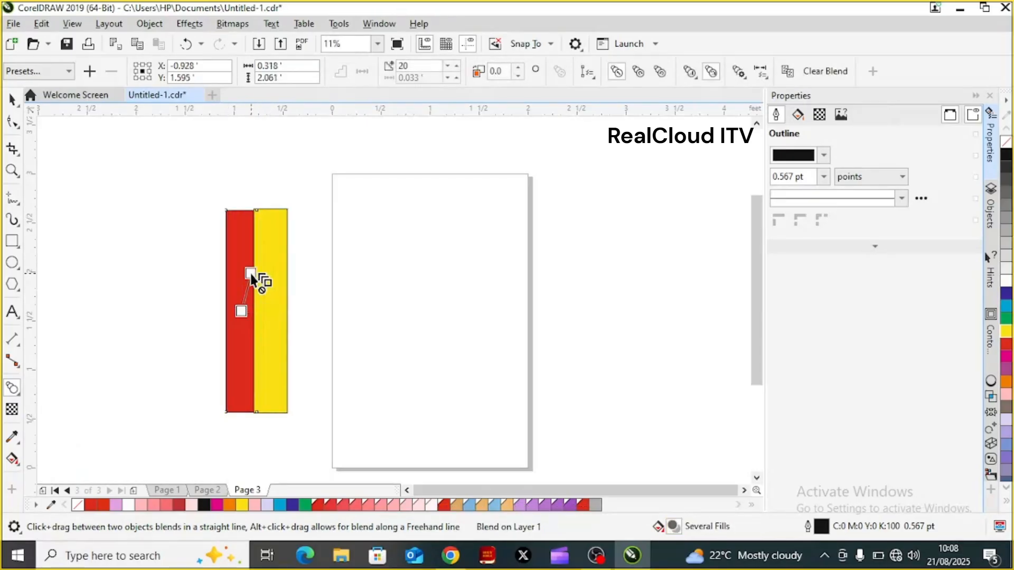
Step: Blend the red bar into the overlapping yellow bar on page 3 with 20 steps
left_click_drag(233, 275, 281, 268)
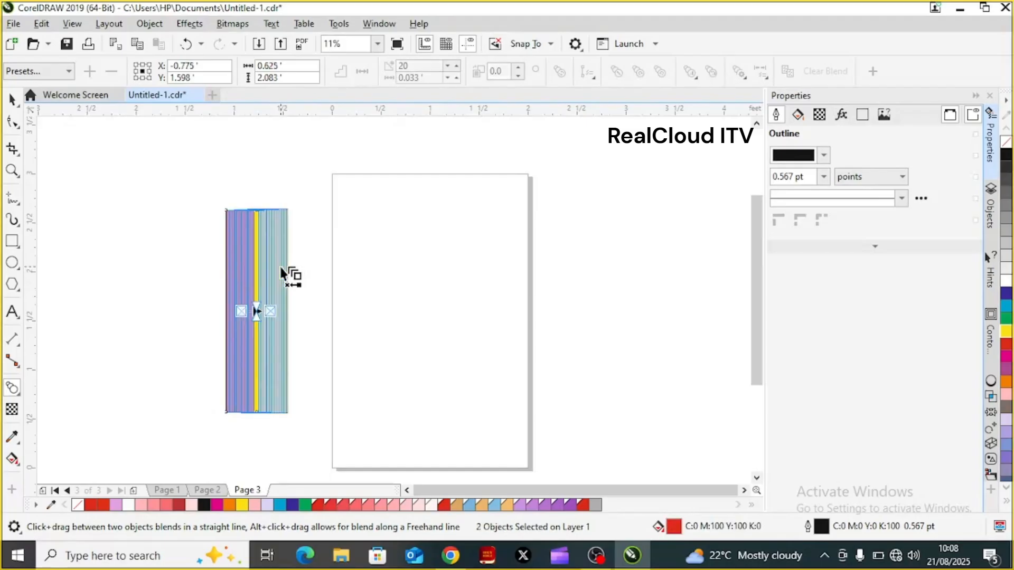
left_click_drag(251, 321, 232, 274)
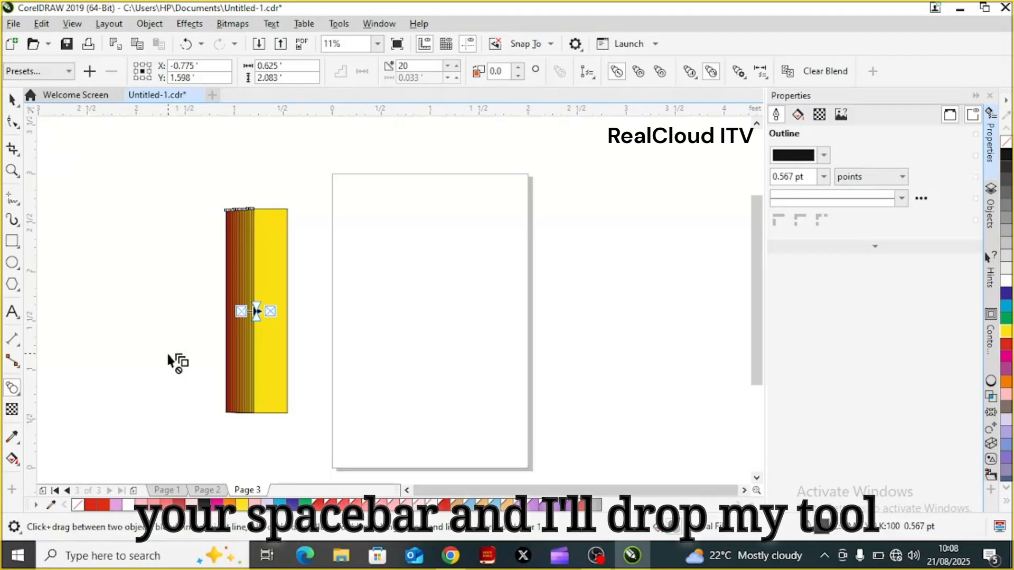
key("space")
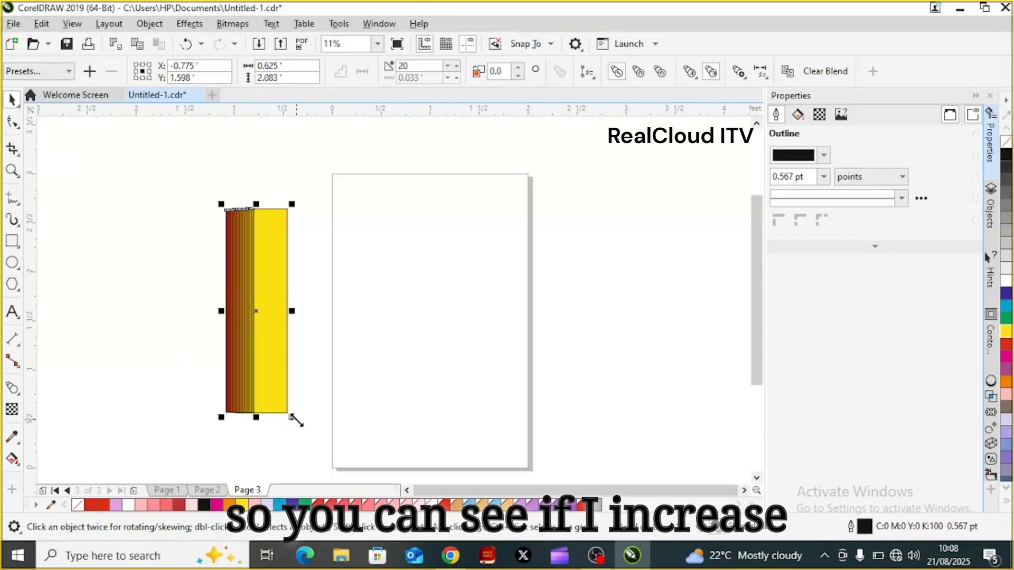
Step: Enlarge the red-yellow blend to about 1.1 by 3.67 feet and move it over the page's left edge
left_click_drag(295, 420, 404, 467)
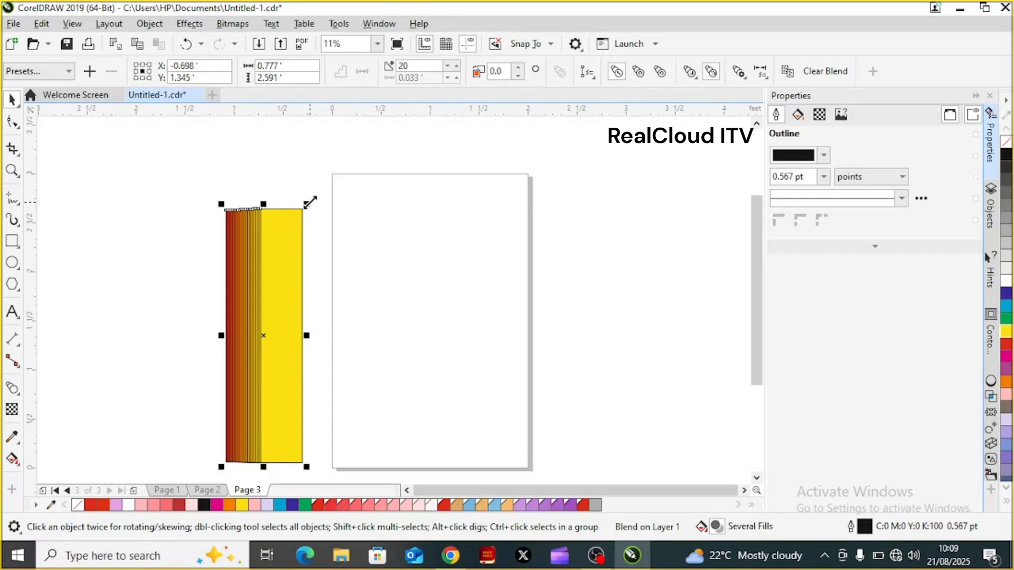
left_click_drag(274, 347, 294, 273)
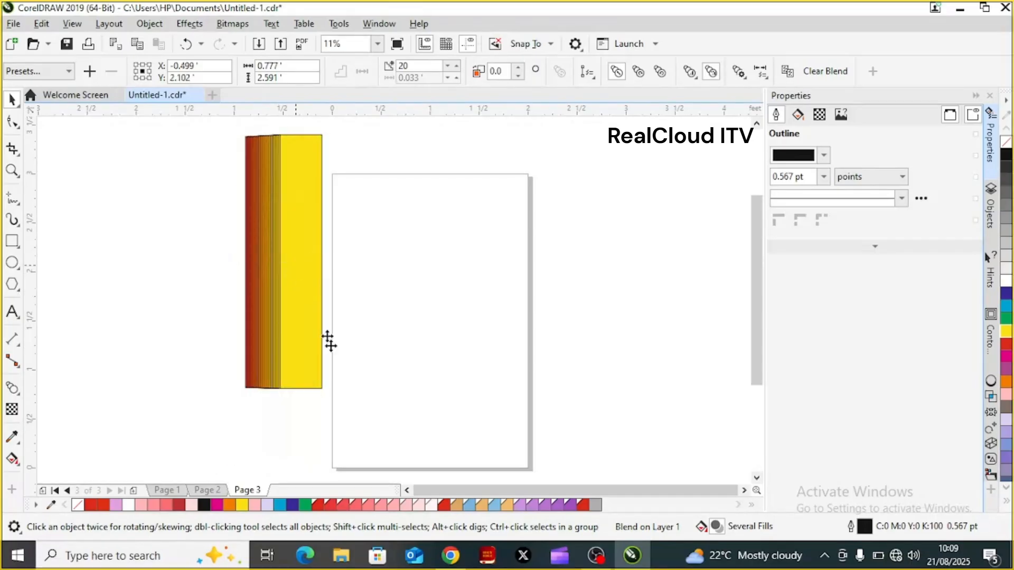
left_click_drag(329, 342, 339, 283)
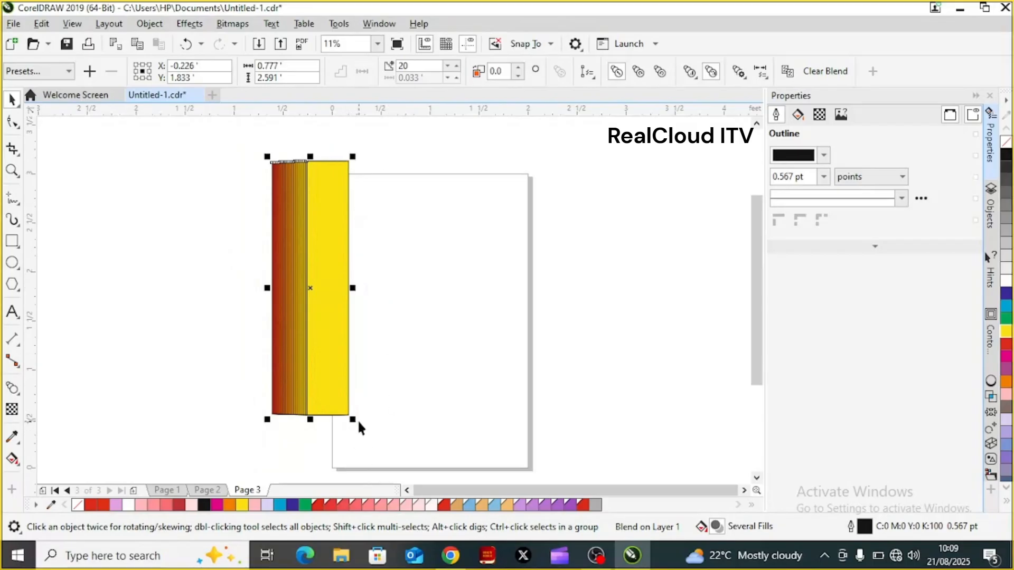
left_click_drag(352, 420, 456, 470)
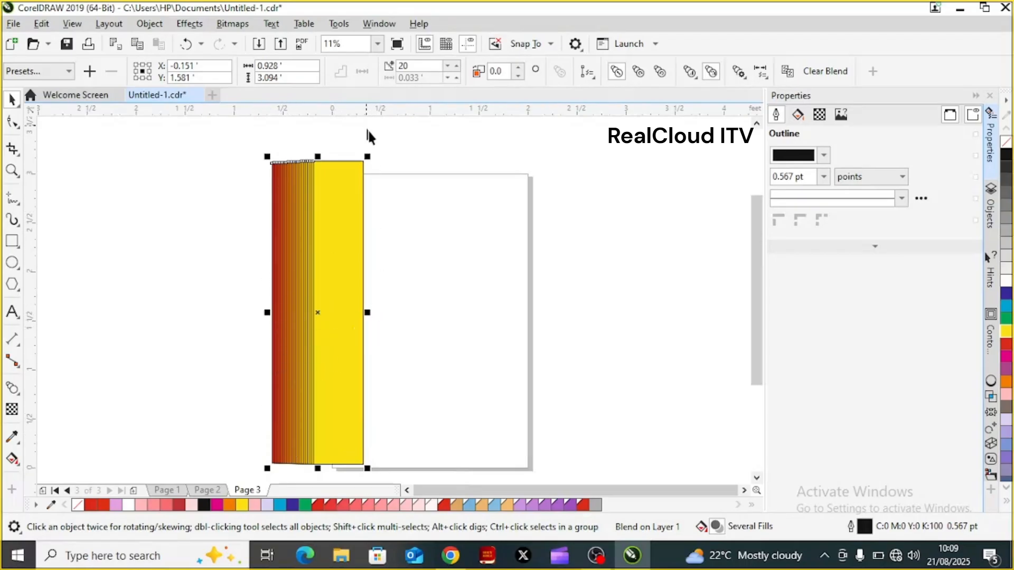
left_click_drag(372, 154, 553, 107)
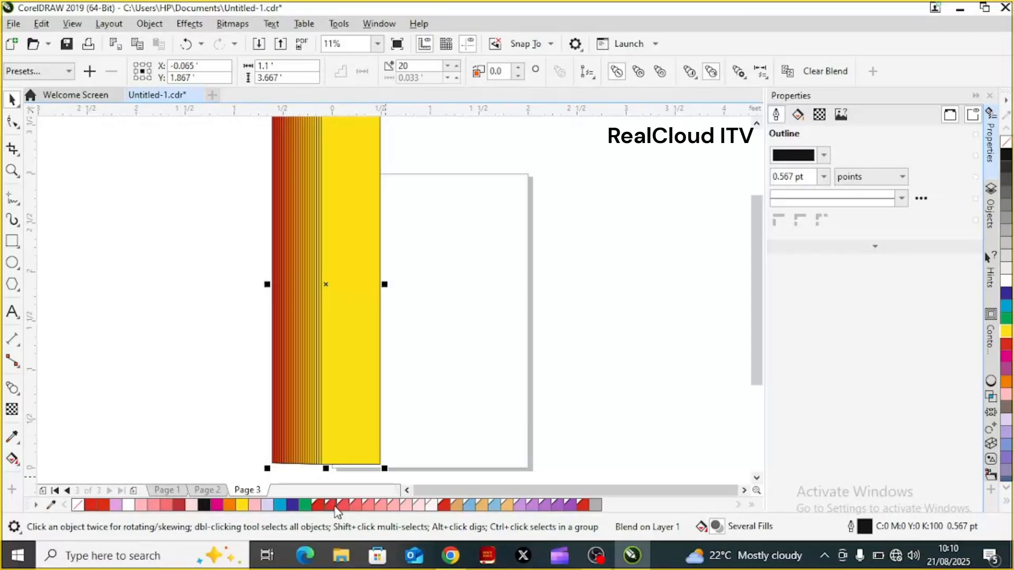
Step: Review the earlier colour bars, circles and blend on page 2, and return to page 3
left_click(206, 491)
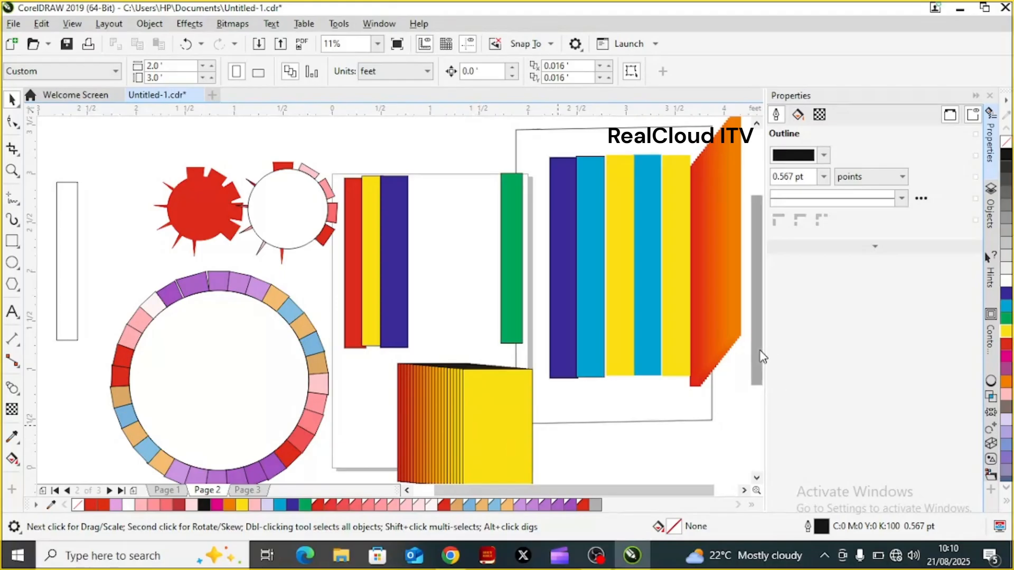
left_click_drag(761, 352, 752, 404)
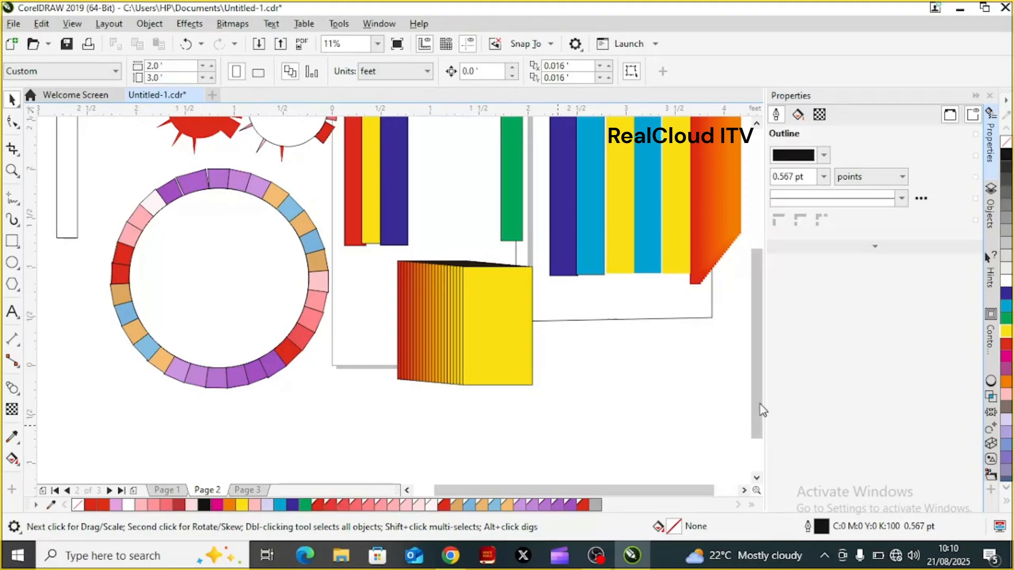
left_click_drag(761, 407, 765, 347)
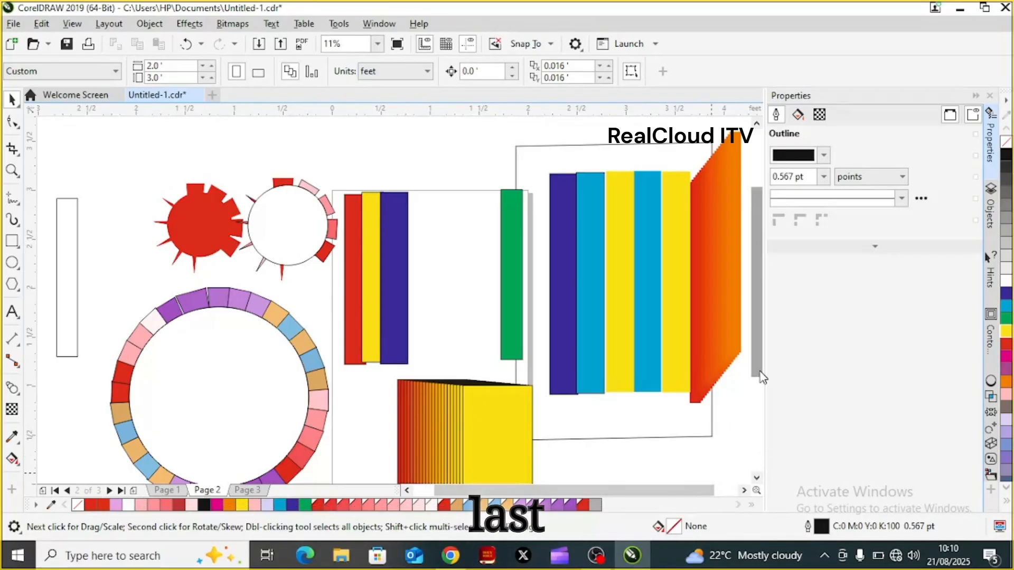
left_click(252, 492)
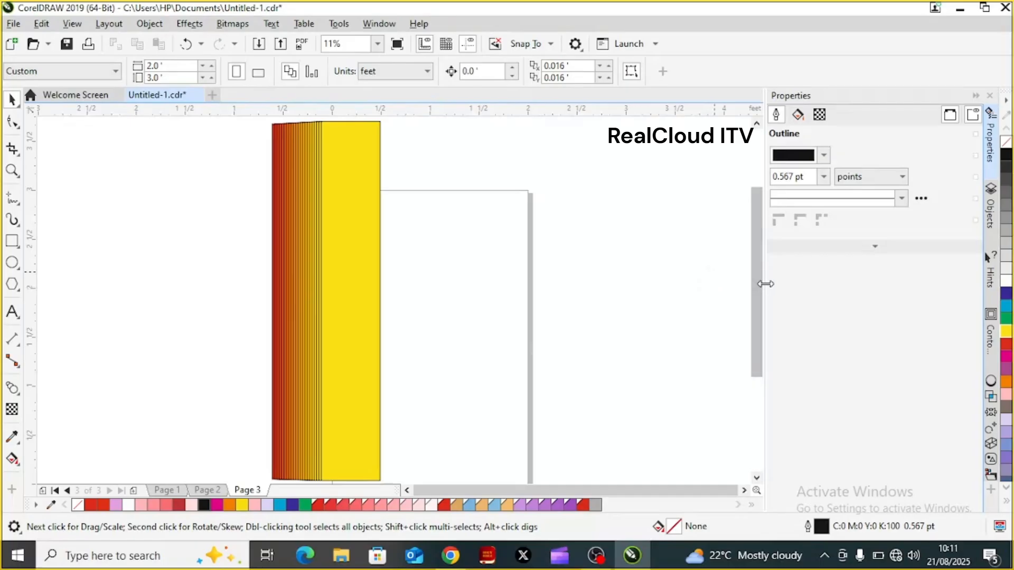
Step: Try to scale the red-yellow blend down to about 0.26 by 0.85 feet
left_click_drag(755, 286, 629, 224)
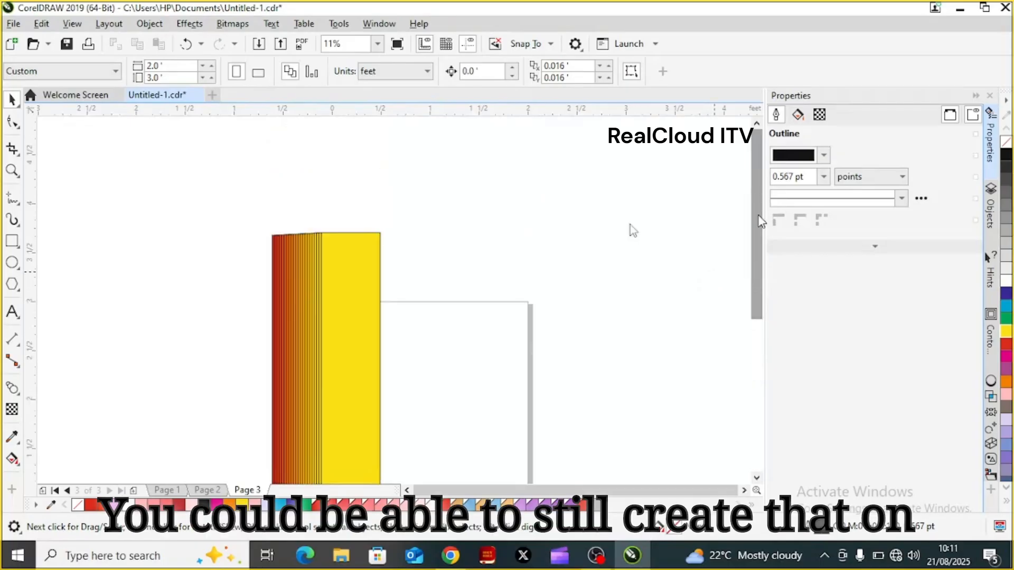
left_click(299, 324)
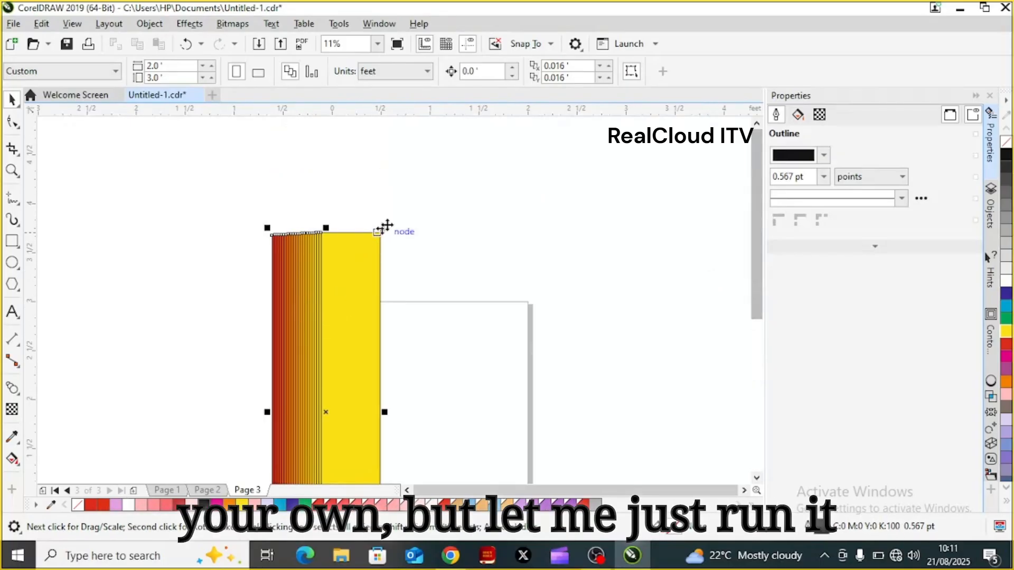
left_click_drag(386, 227, 304, 410)
right_click(304, 411)
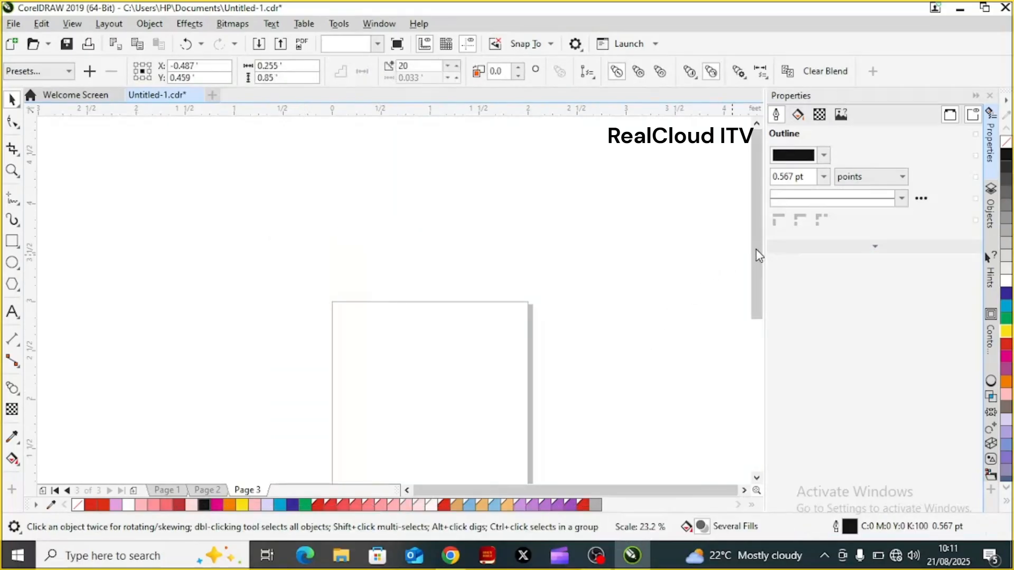
left_click_drag(754, 294, 747, 344)
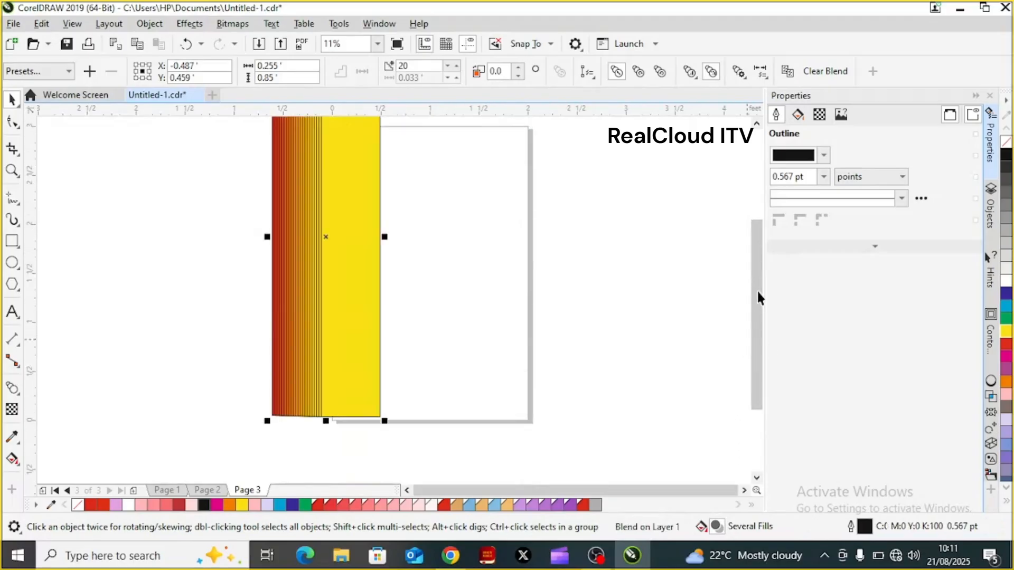
key("space")
left_click_drag(760, 294, 763, 276)
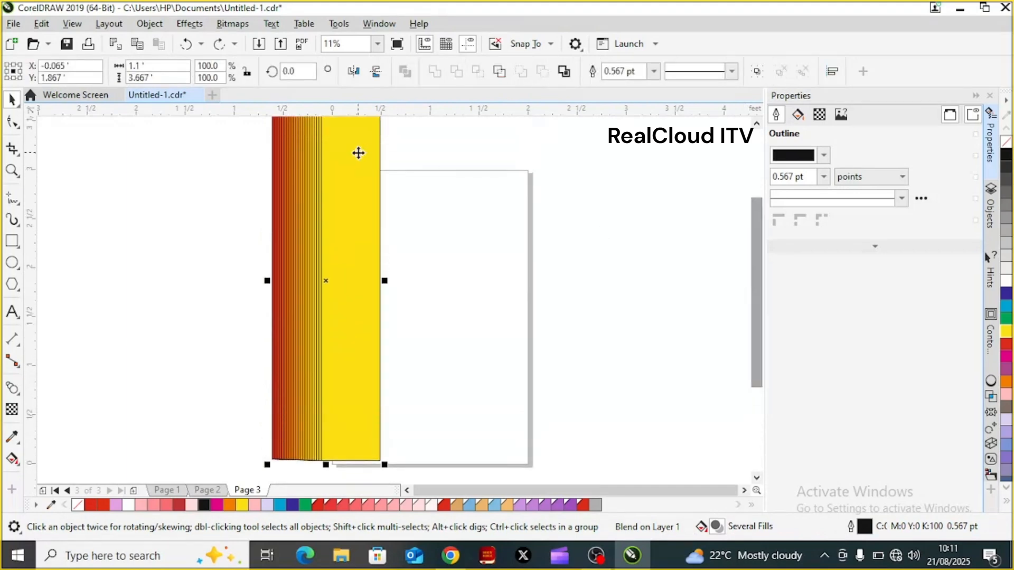
Step: Break the blend apart, scale it down to about 0.41 by 1.38 feet and place it across the page's left edge
key("ctrl+k")
left_click_drag(384, 467, 347, 392)
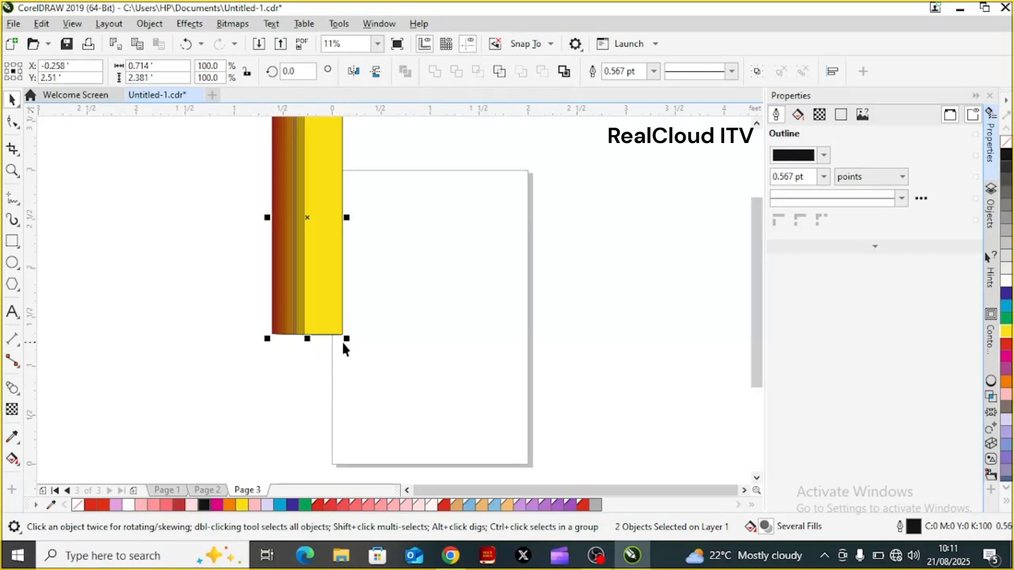
left_click_drag(342, 337, 315, 264)
left_click_drag(292, 166, 336, 345)
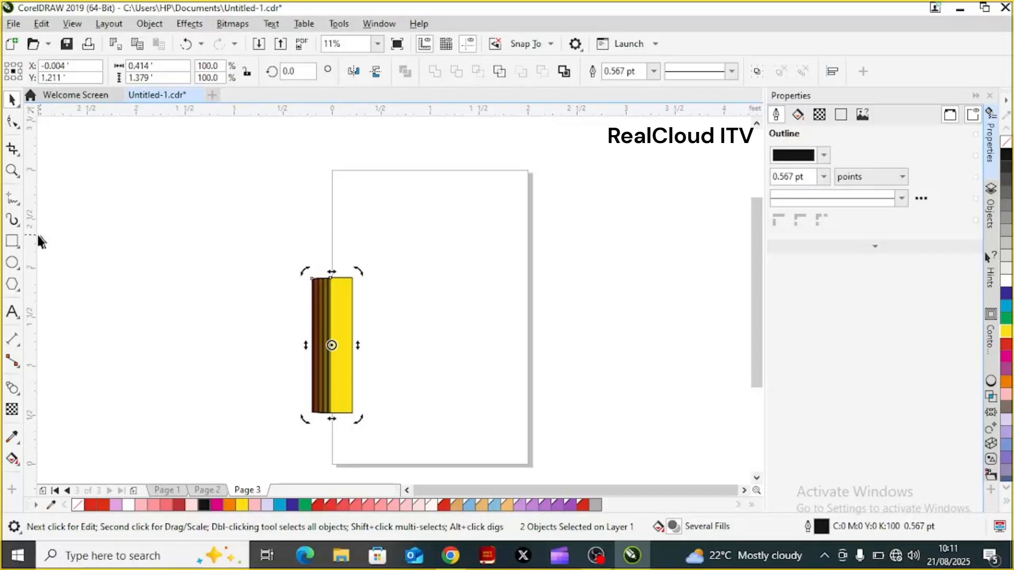
Step: Draw an upright rectangle about 0.26 by 1.59 feet outside the page's left side and convert it to curves
left_click(12, 243)
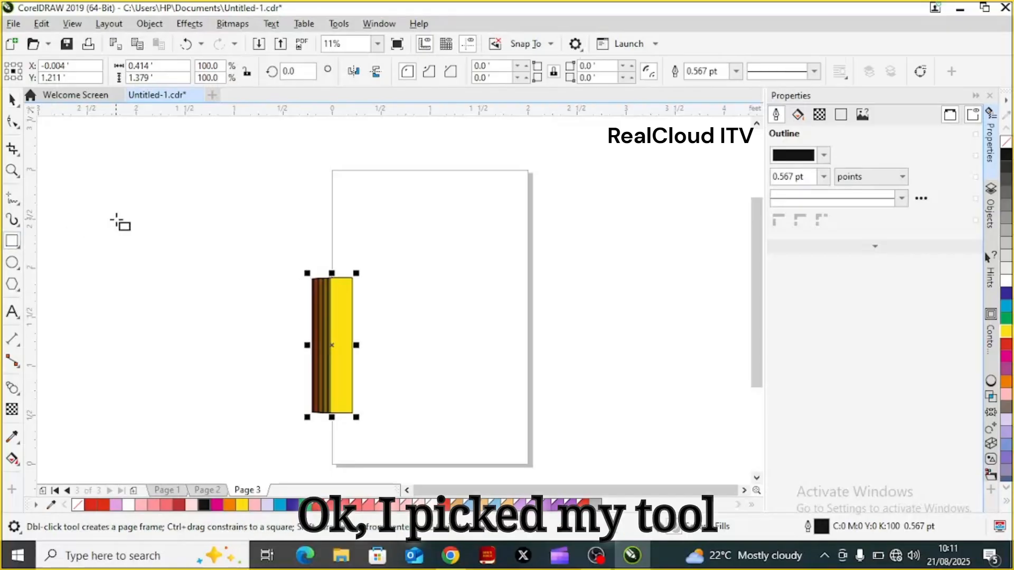
left_click_drag(110, 204, 135, 361)
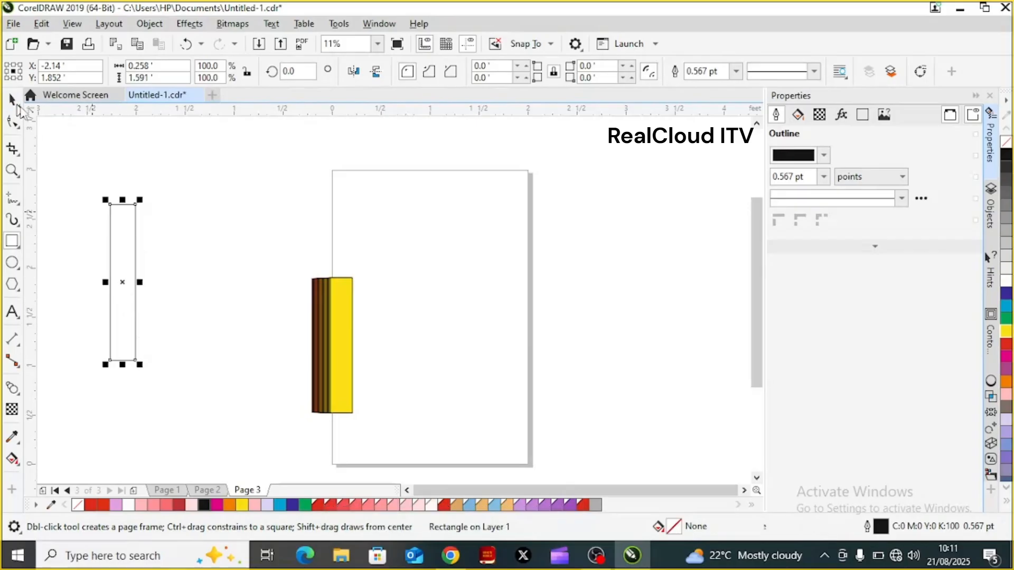
left_click(16, 105)
right_click(128, 298)
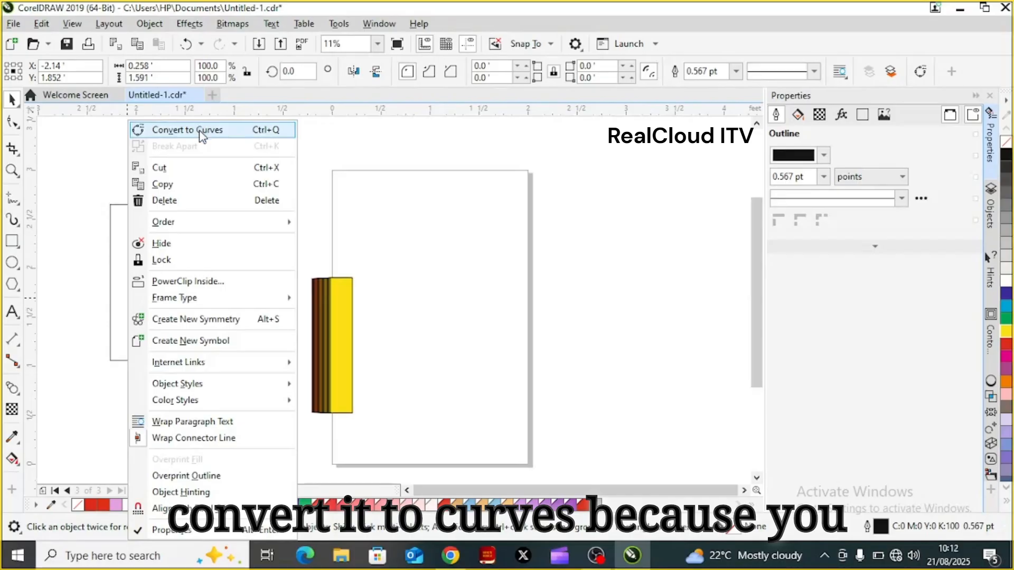
left_click(199, 131)
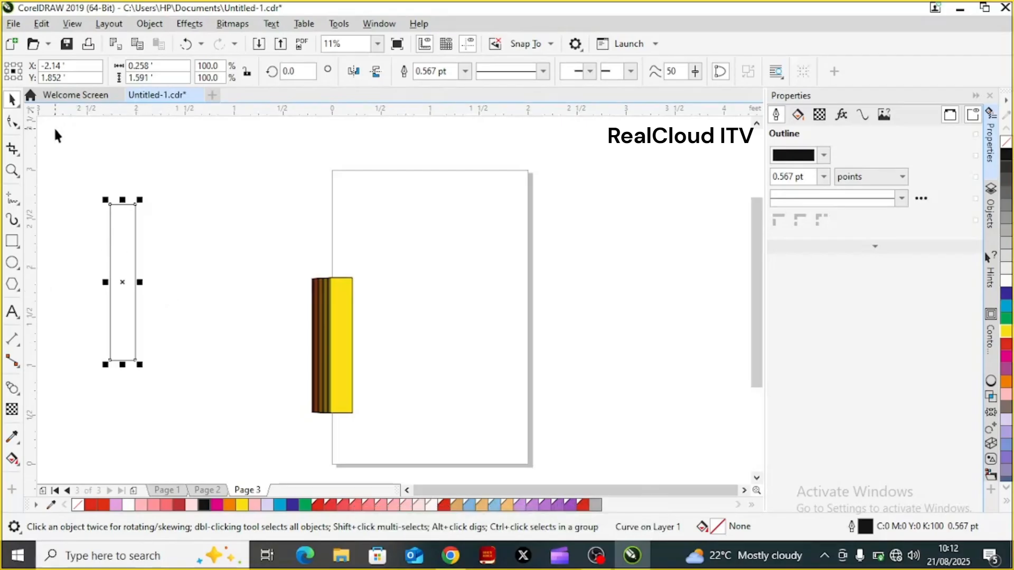
Step: Bring the rectangle's two lower corner nodes together at the middle to form a downward-pointing wedge
left_click(13, 125)
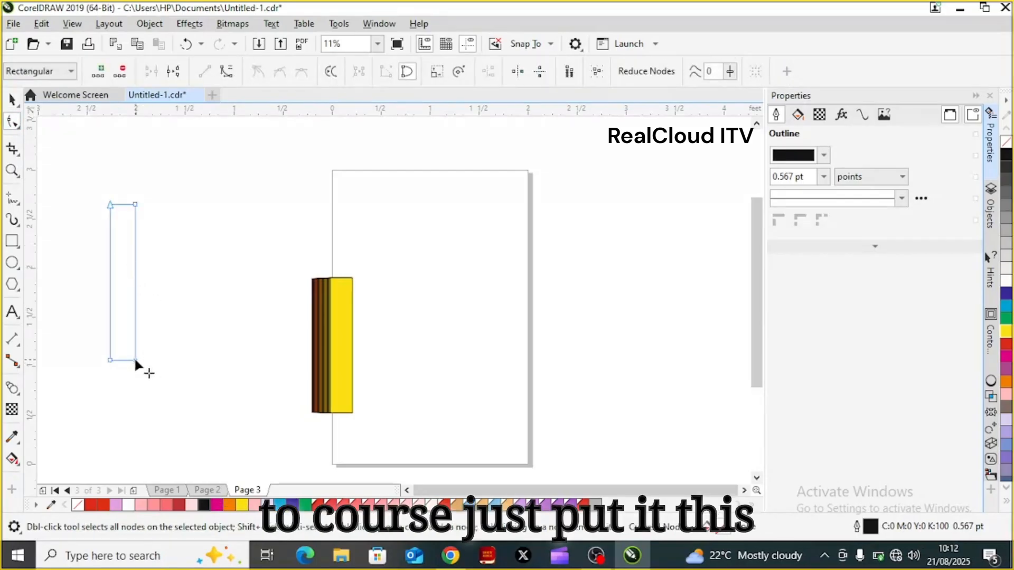
left_click_drag(134, 359, 120, 362)
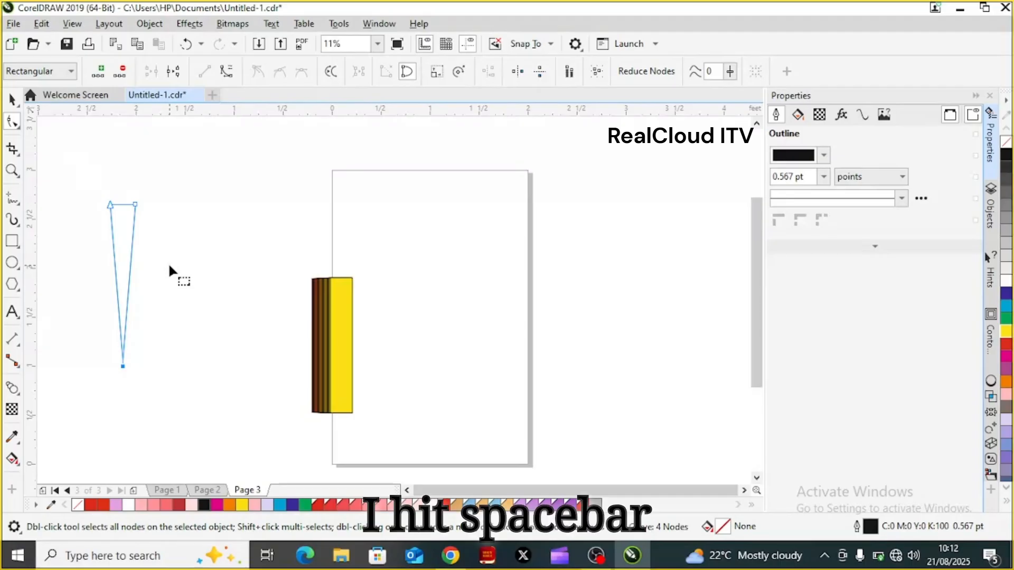
key("space")
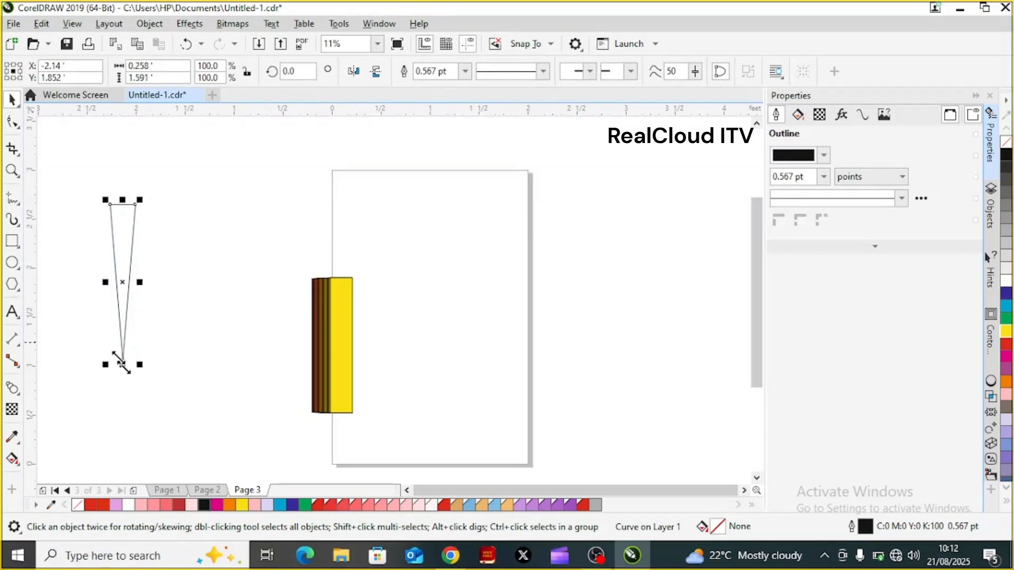
Step: Duplicate the wedge and place the copy slightly higher, between the original and the page
left_click(123, 272)
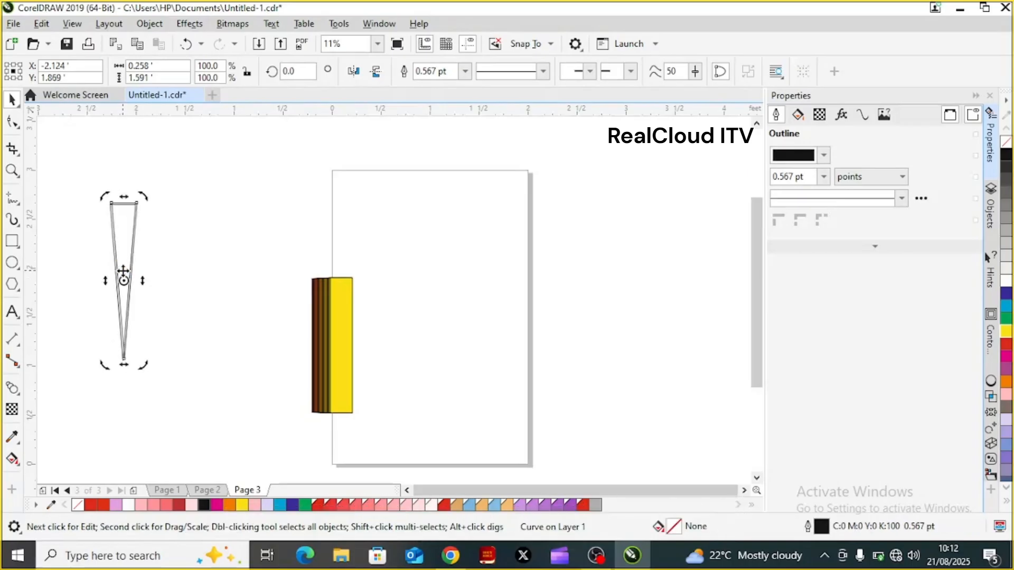
left_click(117, 241)
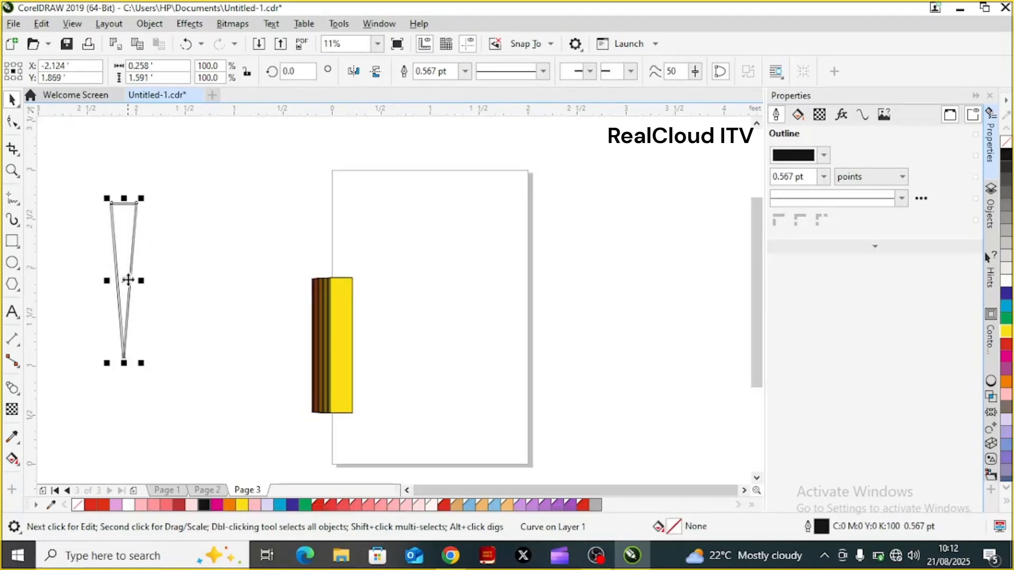
left_click_drag(126, 280, 262, 244)
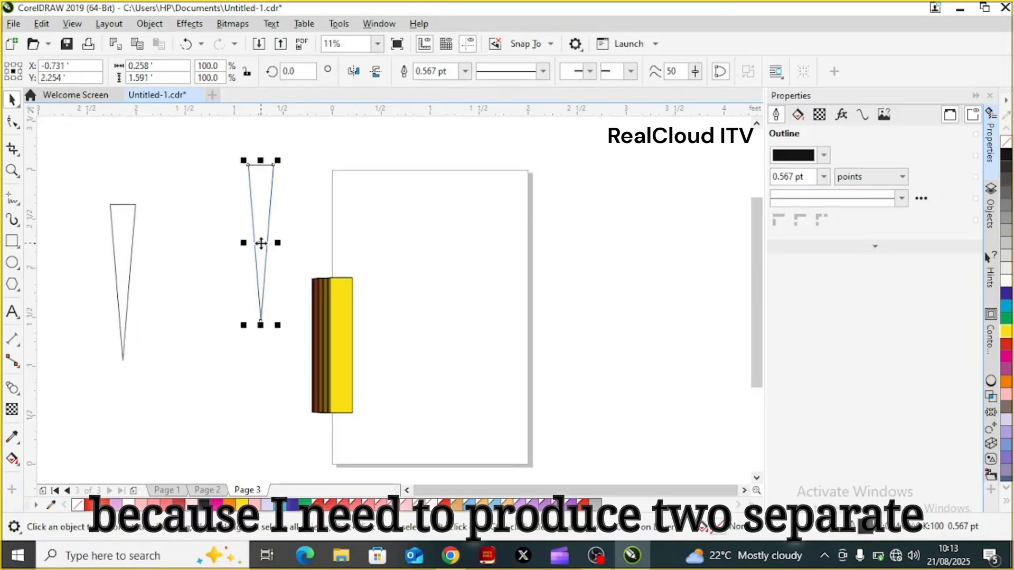
Step: Compare the ring and spiked circles on page 2 with the two wedges on page 3
left_click(202, 491)
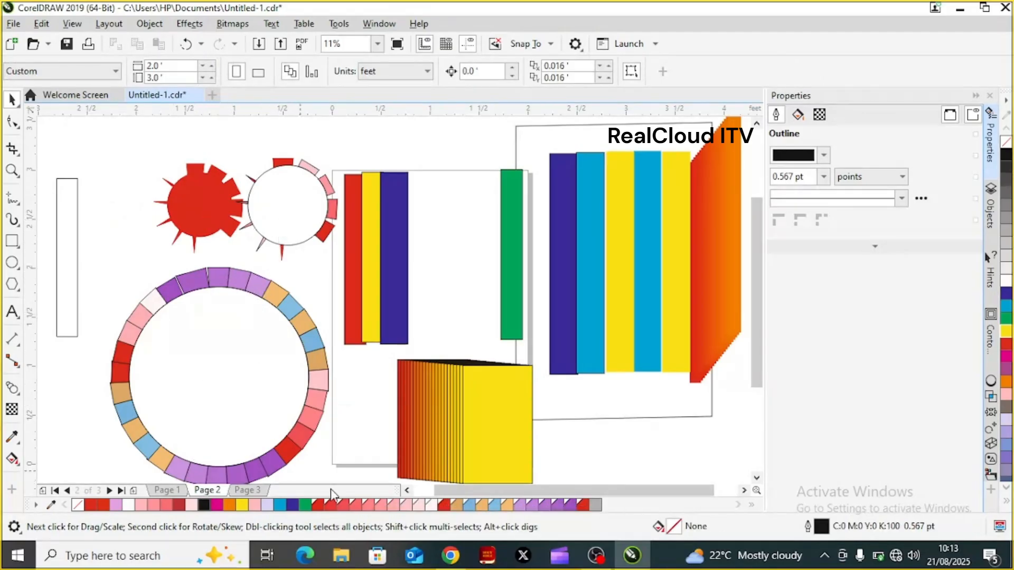
left_click(244, 489)
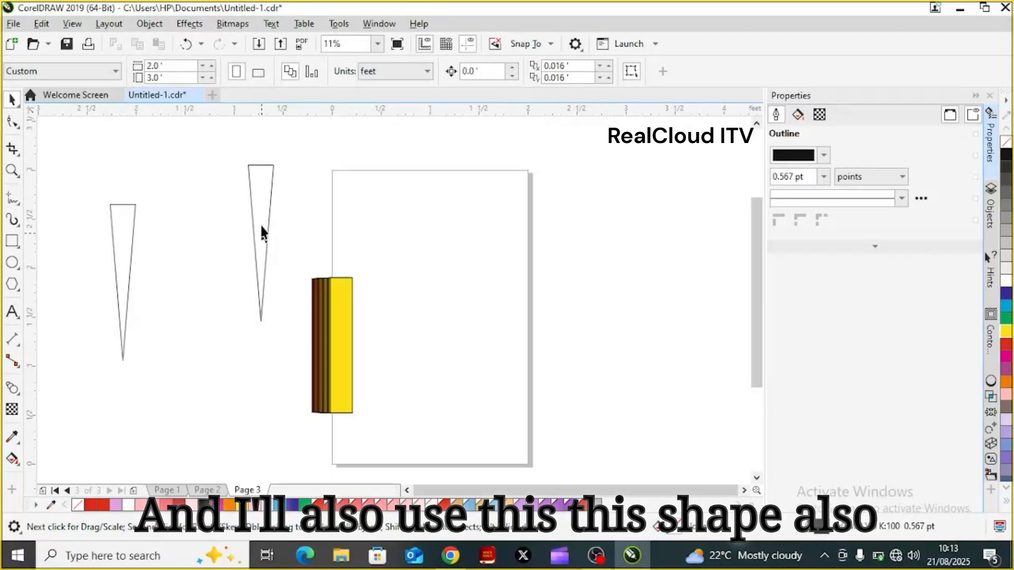
left_click(205, 491)
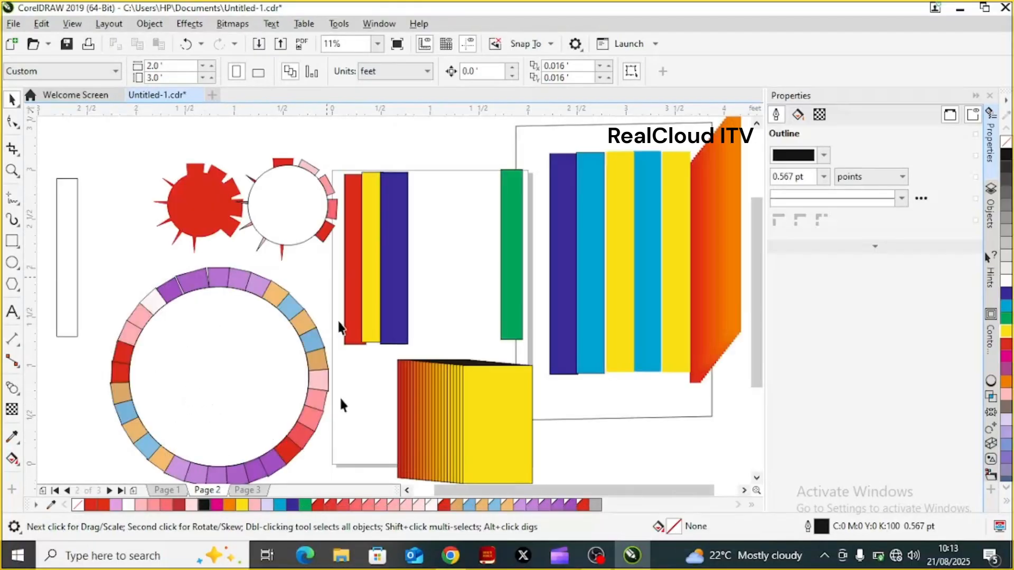
left_click(247, 490)
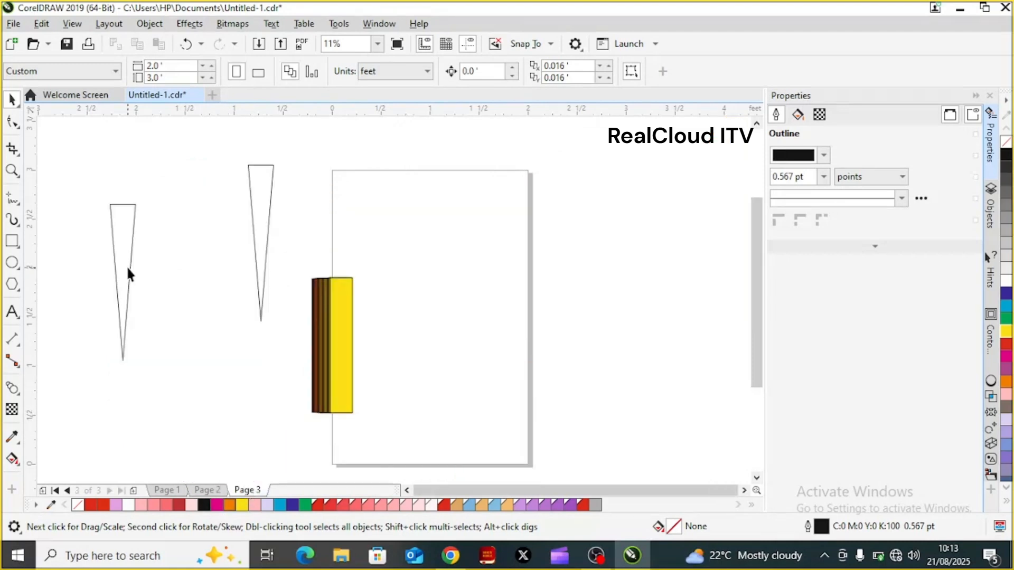
Step: Scale the wedge farthest from the page down to about 0.19 by 1.18 feet
left_click(129, 273)
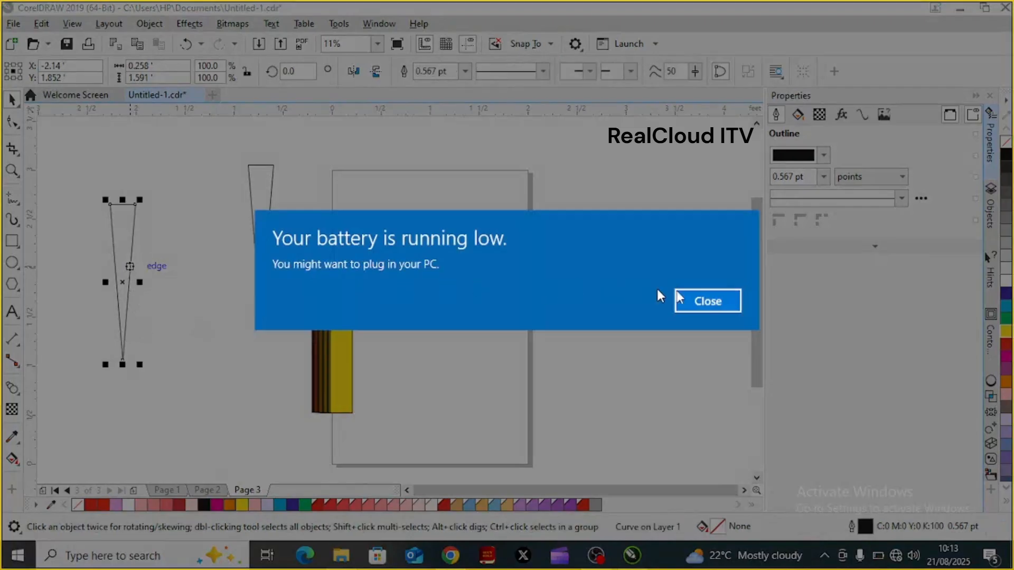
left_click(715, 303)
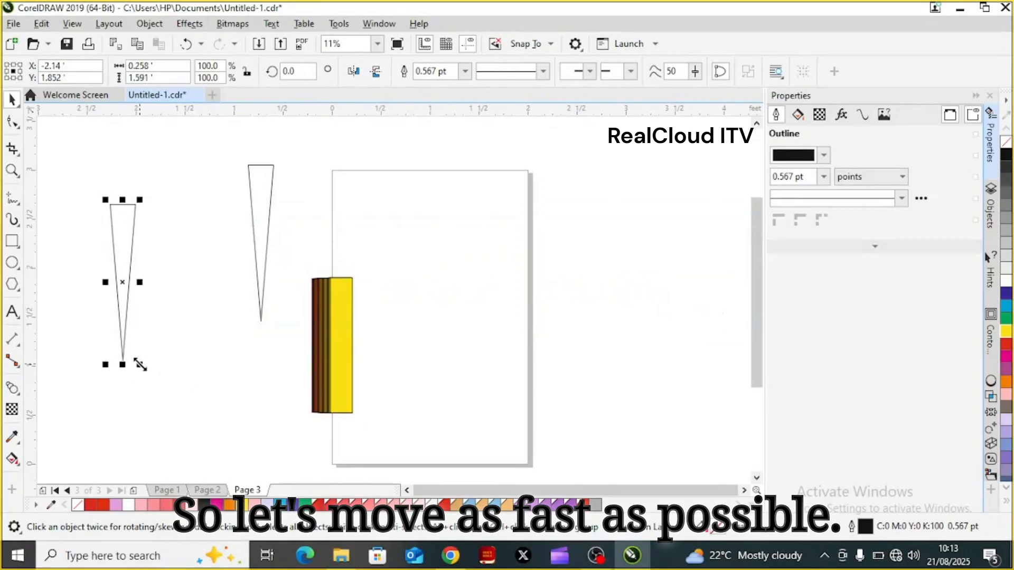
left_click_drag(140, 364, 151, 333)
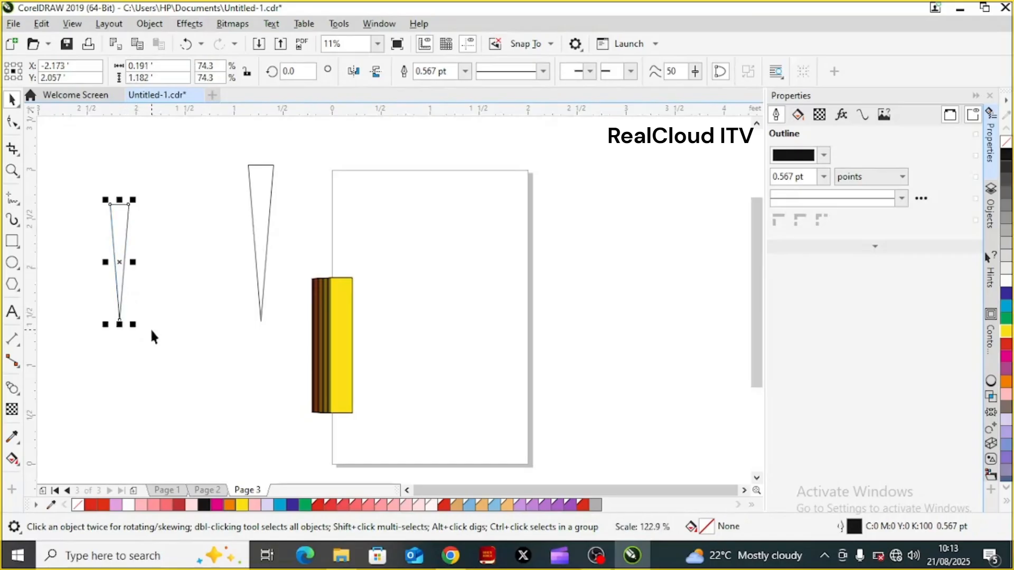
Step: Duplicate the reduced wedge, rotate the copy about 31° clockwise around its centre, and repeat the rotated duplication to form a spiked arrangement
left_click(121, 261)
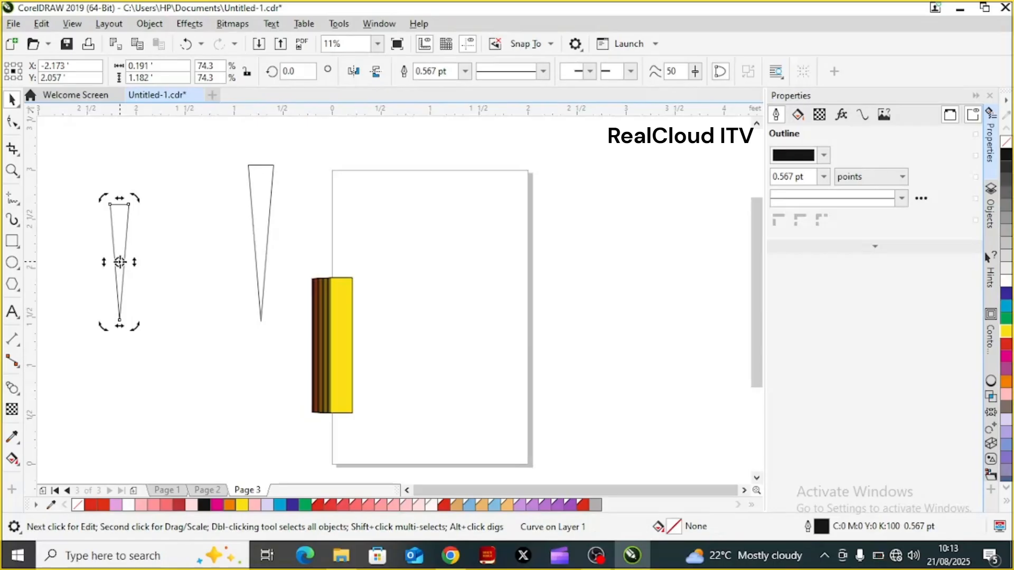
key("ctrl+d")
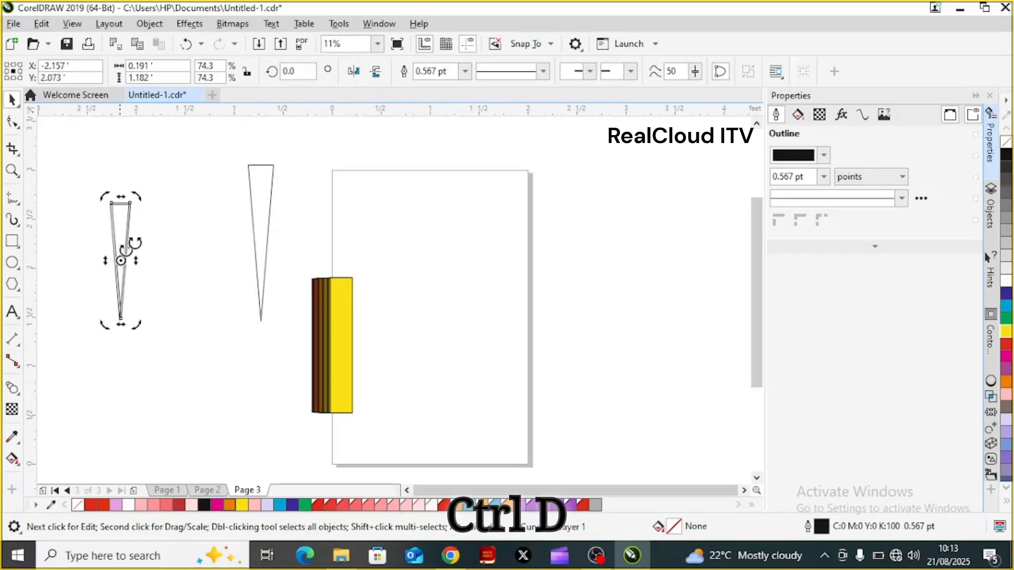
left_click_drag(135, 198, 159, 223)
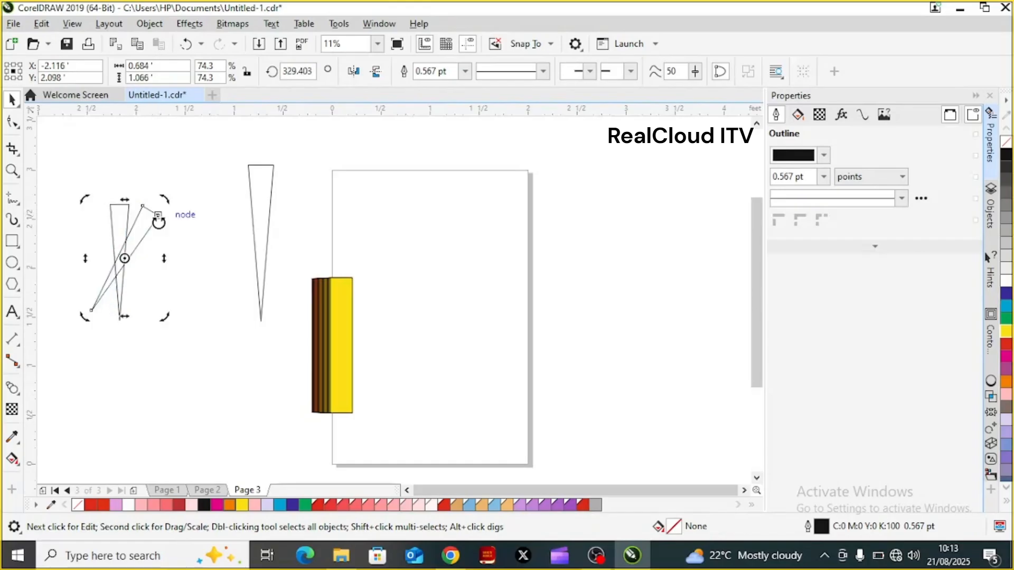
key("ctrl+d")
key("ctrl+d")
key("ctrl+d")
key("ctrl+d")
key("ctrl+d")
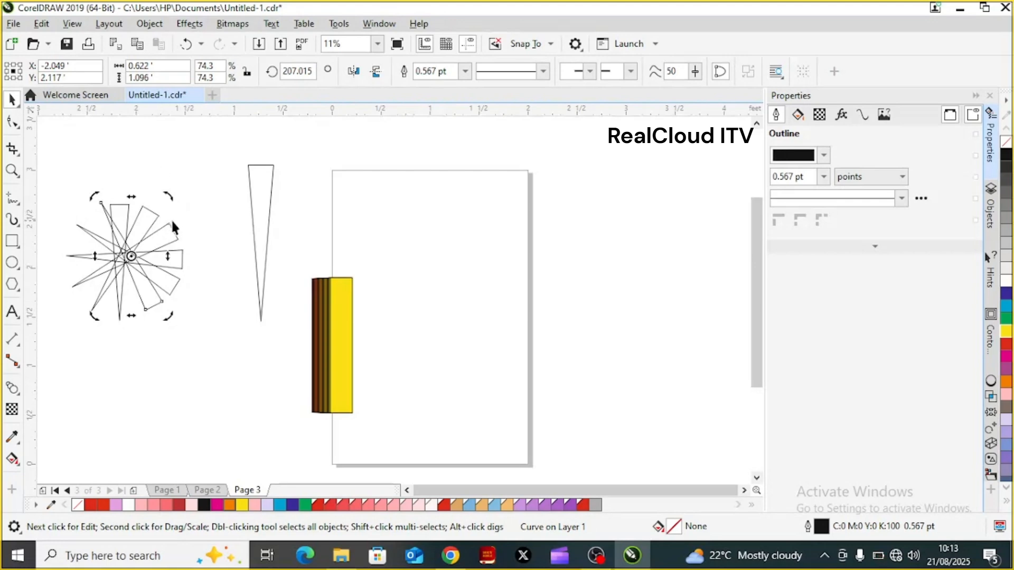
Step: Scale the remaining single wedge down to about 0.15 by 0.90 feet and place it outside the page's right side
left_click(262, 219)
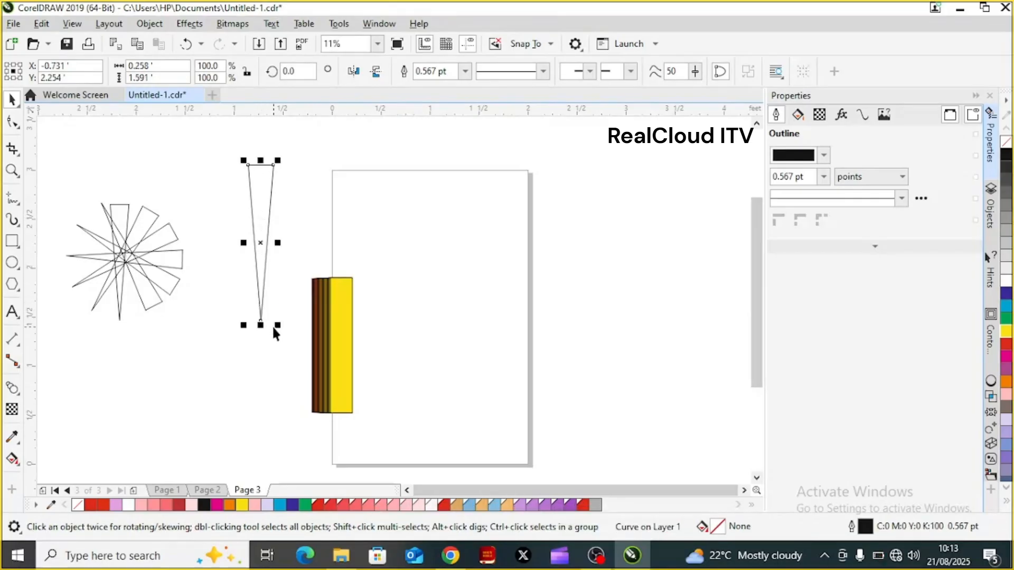
left_click_drag(277, 326, 269, 268)
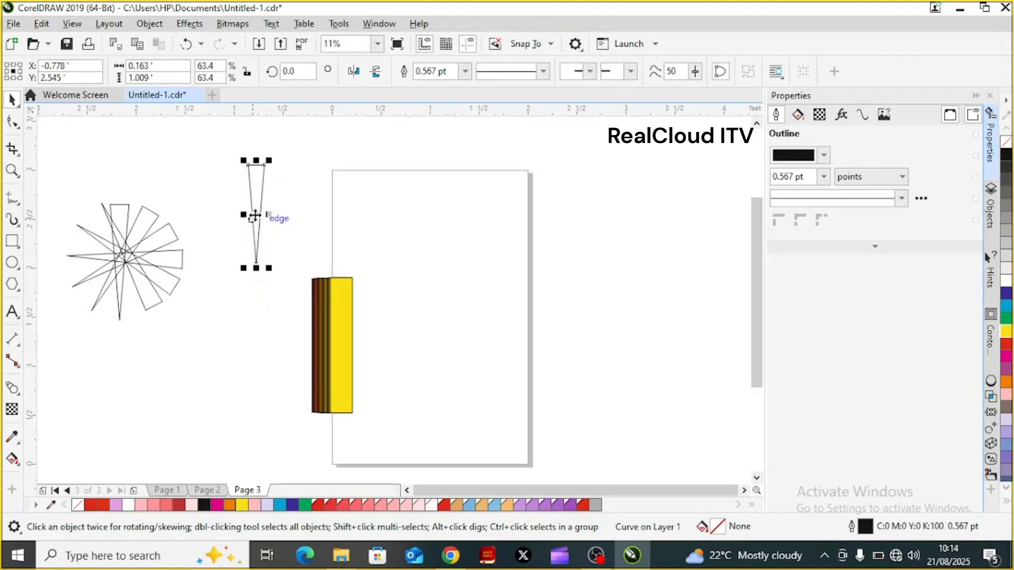
left_click_drag(267, 218, 595, 246)
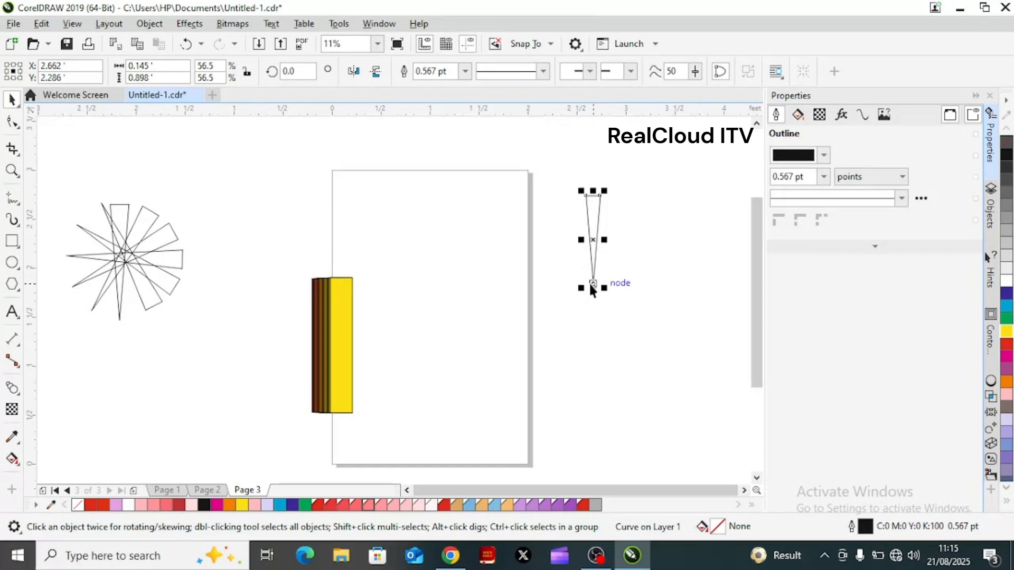
left_click(593, 240)
mouse_move(593, 240)
left_mouse_down()
mouse_move(595, 262)
mouse_move(596, 242)
left_mouse_up()
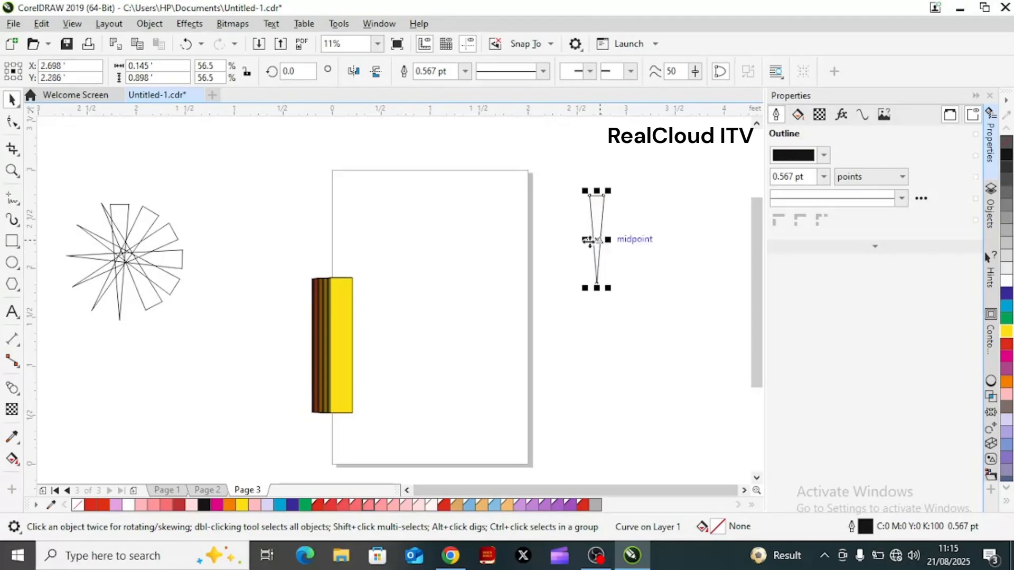
Step: Rotate a copy of the small wedge about 8° clockwise around its lower tip and align it beside the original
left_click(596, 240)
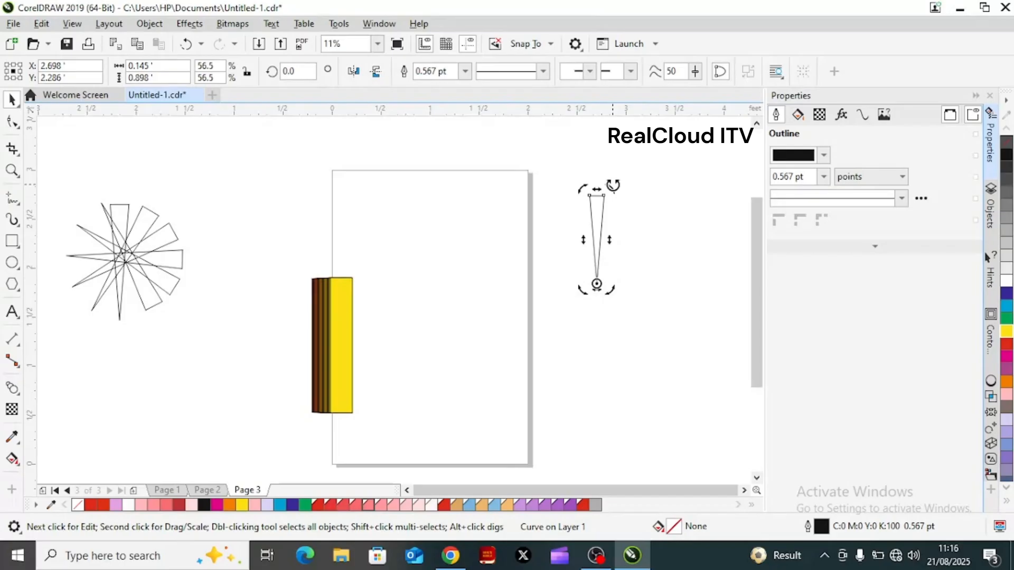
left_click_drag(613, 186, 612, 219)
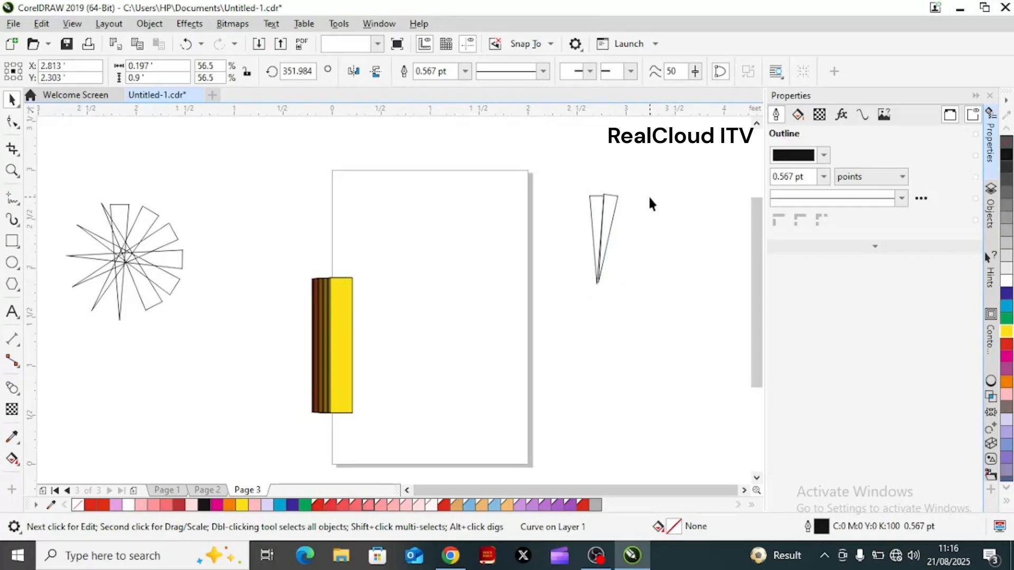
left_click(649, 198)
left_click(603, 216)
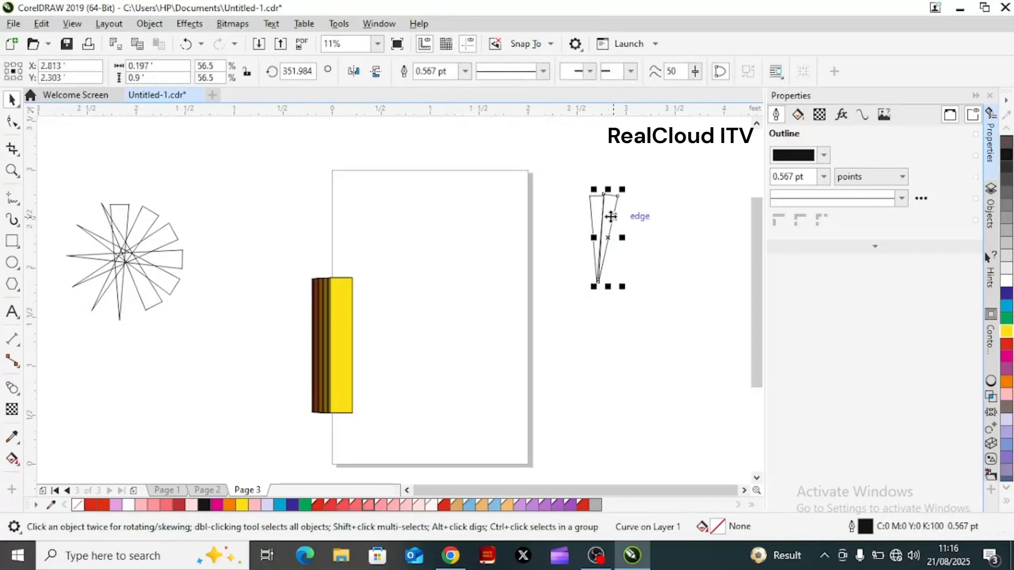
left_click(611, 218)
left_click_drag(611, 218, 611, 218)
left_click(611, 218)
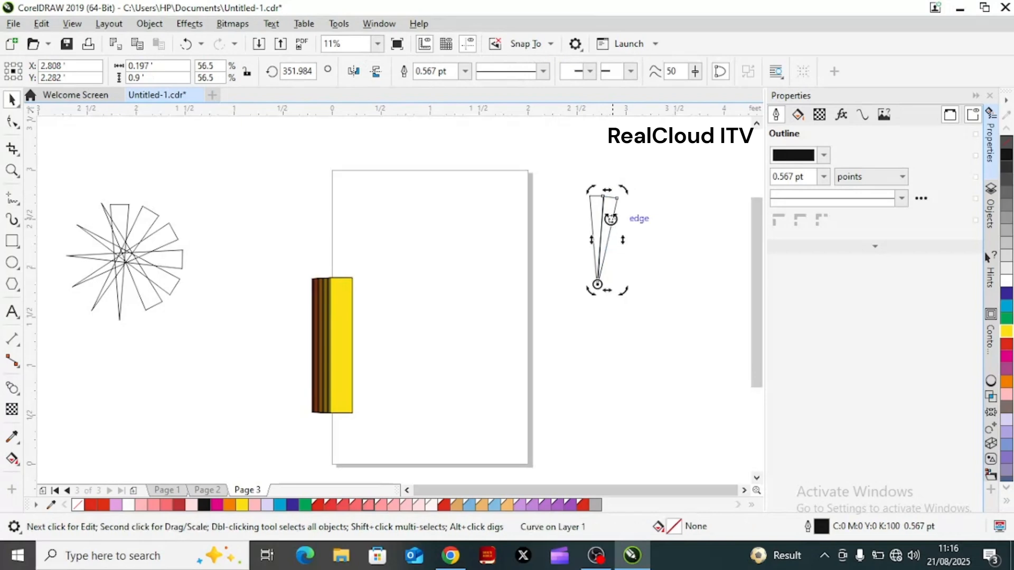
Step: Duplicate the tilted wedge and move the copy back over it
key("ctrl+d")
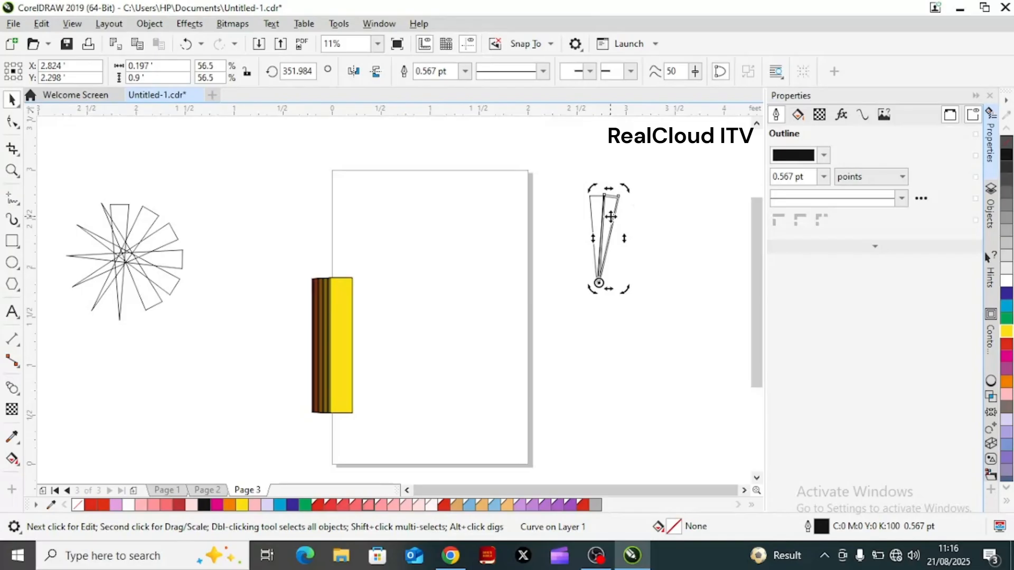
left_click(610, 217)
left_click(610, 217)
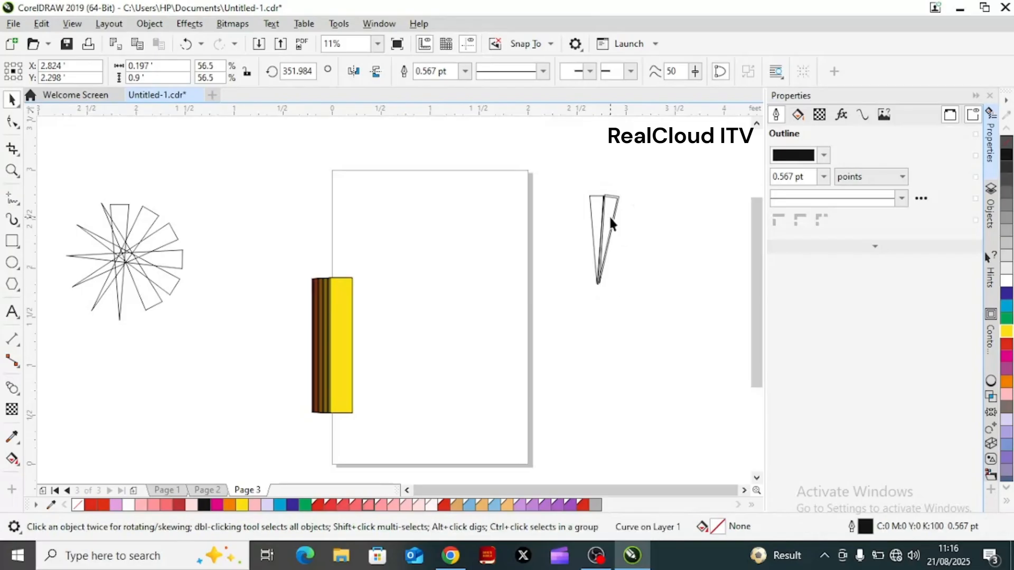
left_click_drag(610, 218, 609, 219)
left_click_drag(610, 224, 608, 218)
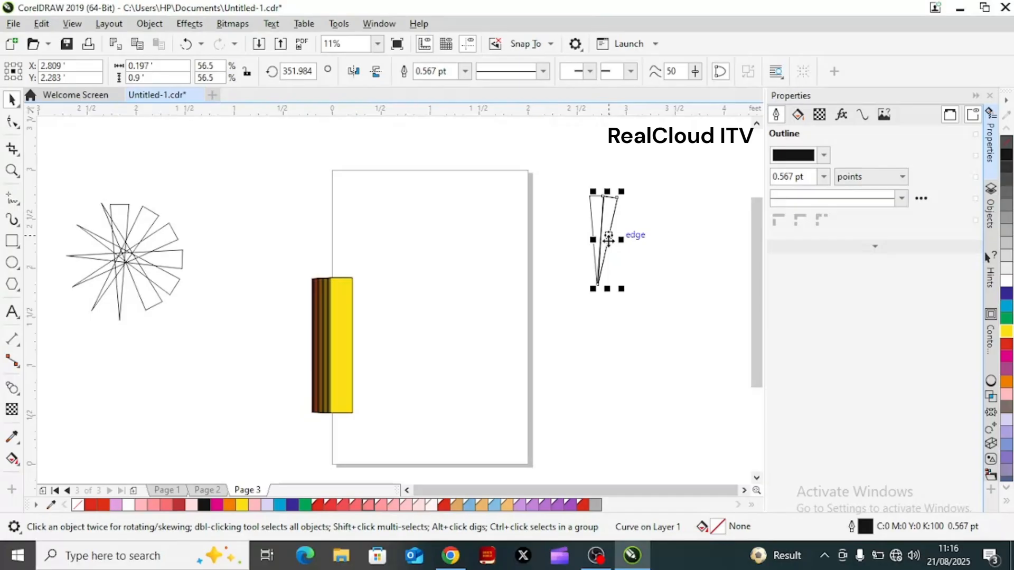
Step: Rotate a copy of the tilted wedge about 9° clockwise around its tip and repeat this until the wedges almost complete a circle
left_click(610, 232)
left_click_drag(625, 188, 635, 200)
key("ctrl+r")
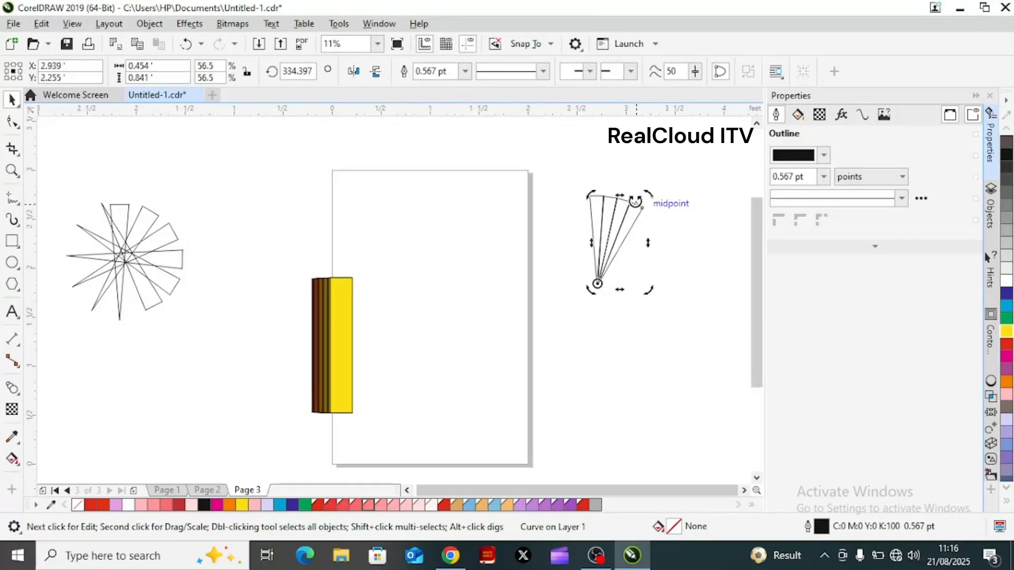
key("ctrl+r")
key("ctrl+r")
key("ctrl+r")
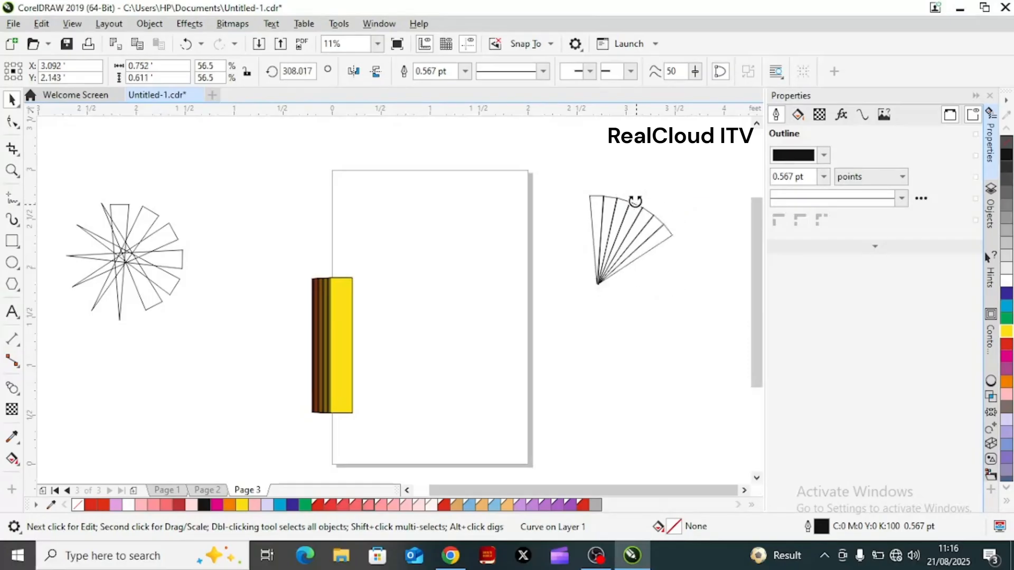
key("ctrl+r")
key("ctrl+r")
key("ctrl+r")
key("ctrl+r")
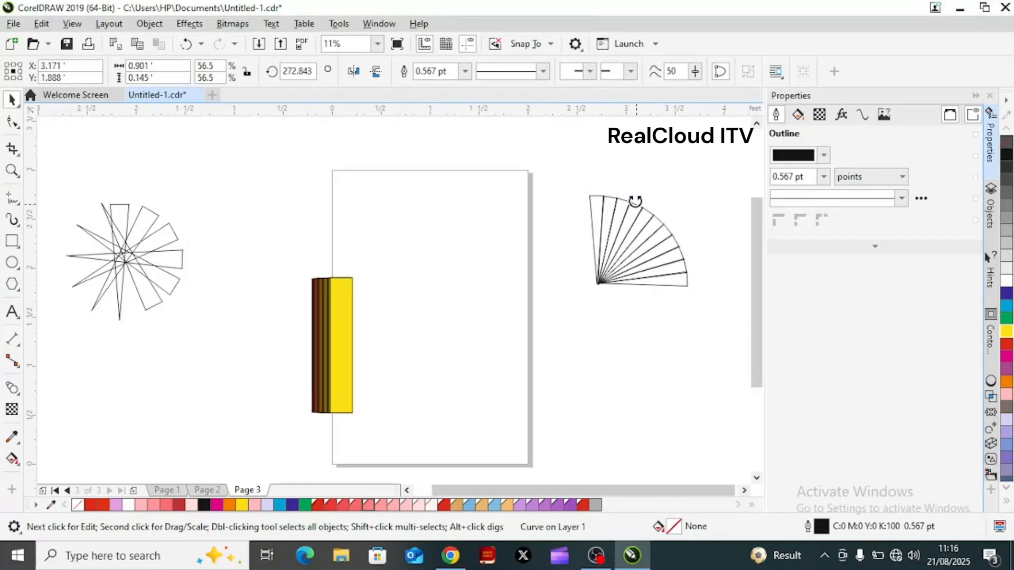
key("ctrl+r")
key("ctrl+r")
key("ctrl+r")
key("ctrl+r")
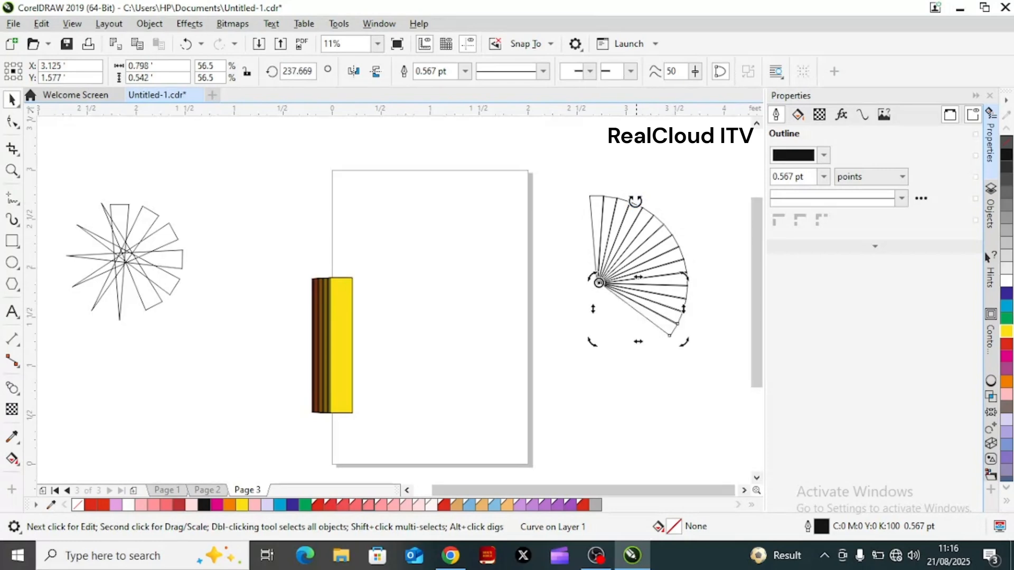
key("ctrl+r")
key("ctrl+r")
key("ctrl+r")
key("ctrl+r")
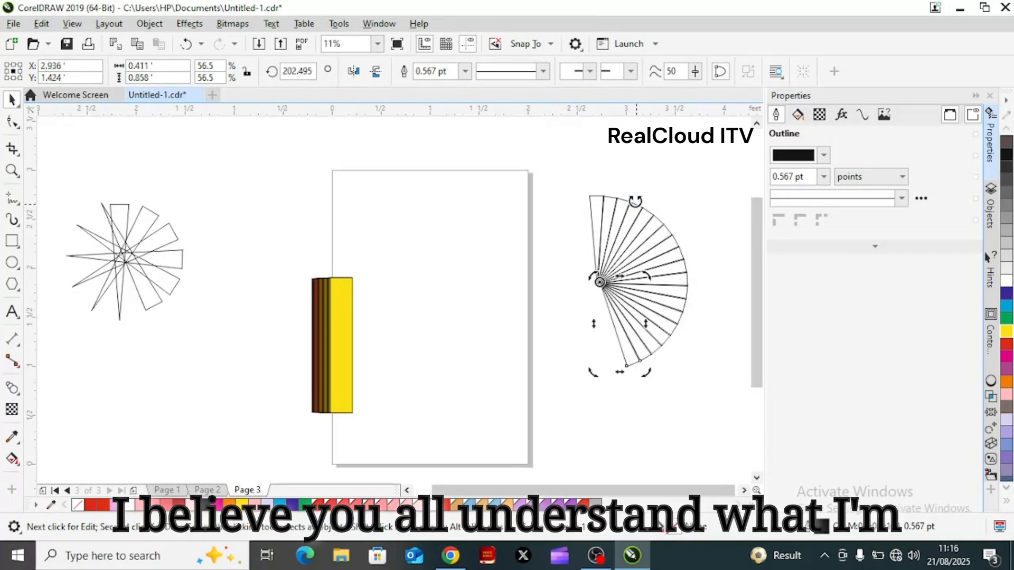
key("ctrl+r")
key("ctrl+r")
key("ctrl+r")
key("ctrl+r")
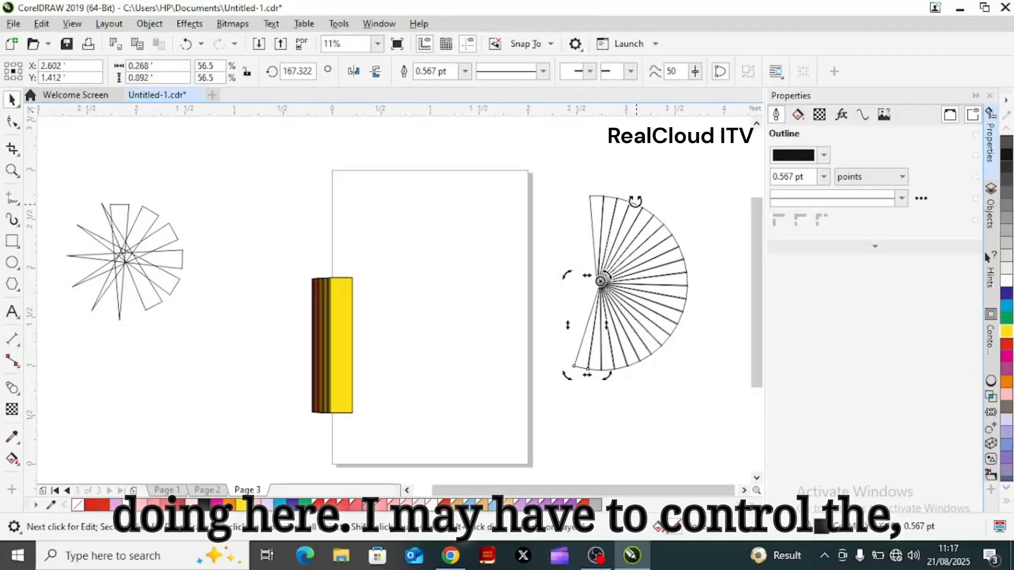
key("ctrl+r")
key("ctrl+r")
key("ctrl+r")
key("ctrl+r")
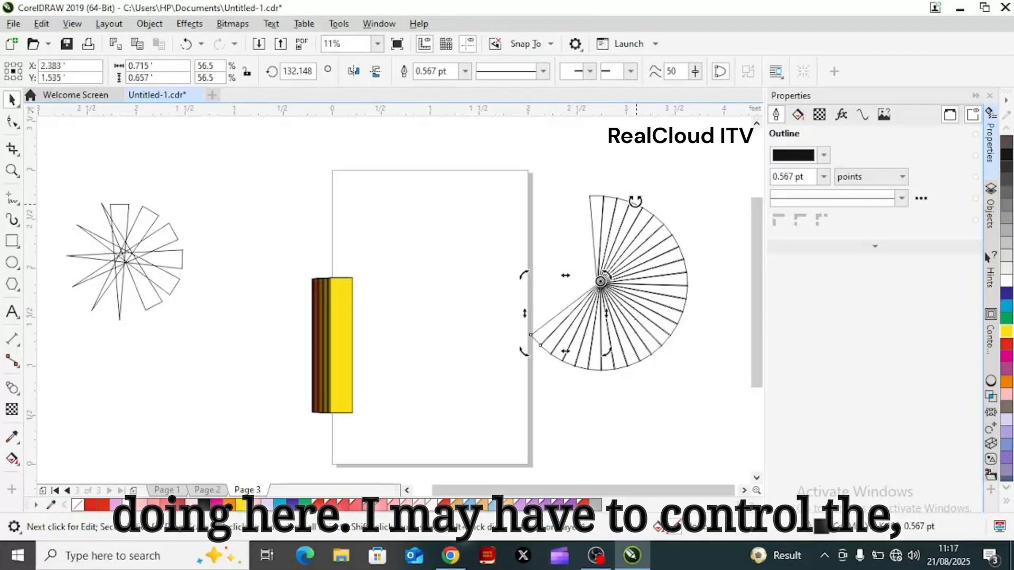
key("ctrl+r")
key("ctrl+r")
key("ctrl+r")
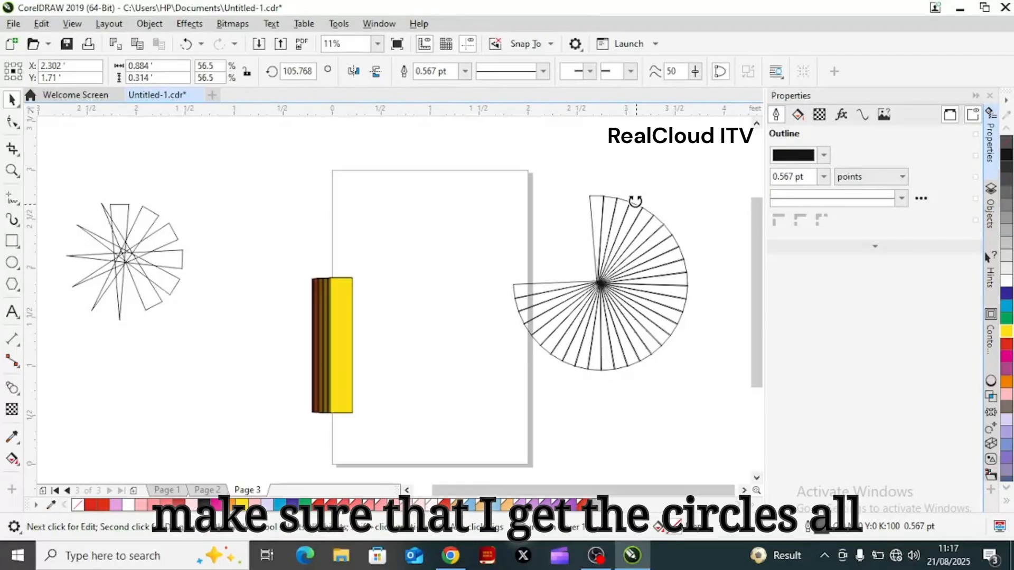
key("ctrl+r")
key("ctrl+r")
key("ctrl+r")
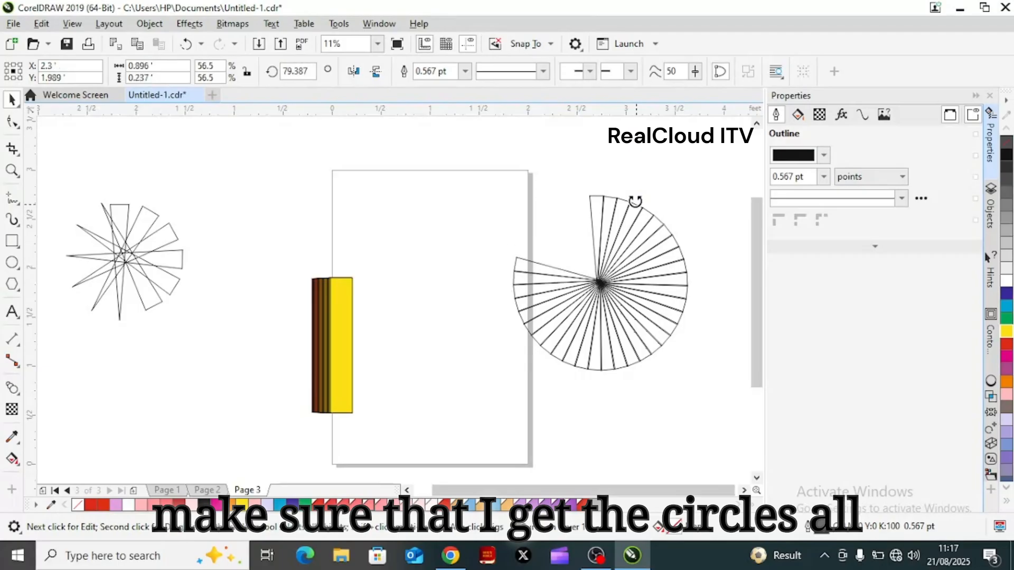
key("ctrl+r")
key("ctrl+r")
key("ctrl+r")
key("ctrl+r")
key("ctrl+r")
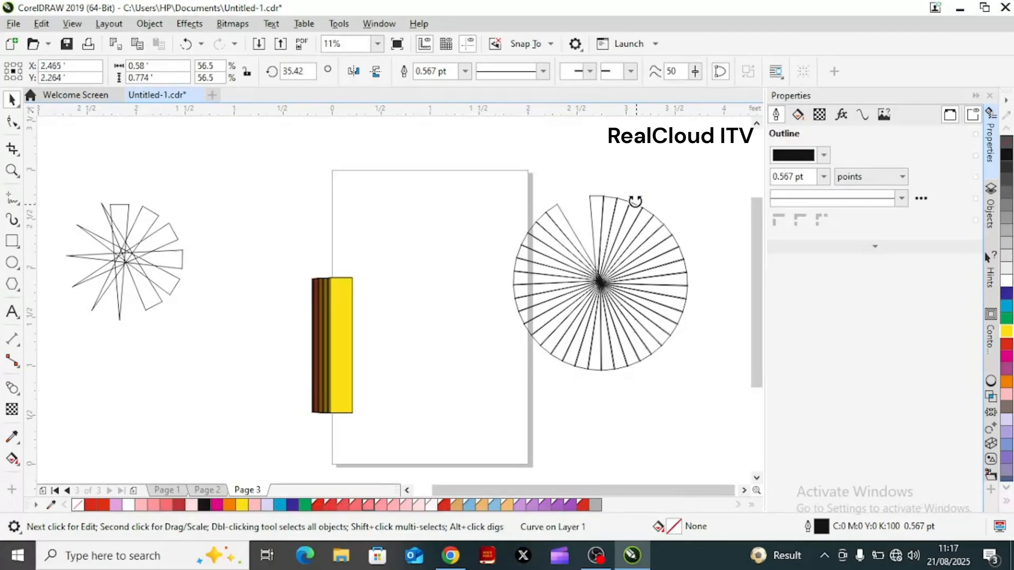
key("ctrl+r")
key("ctrl+r")
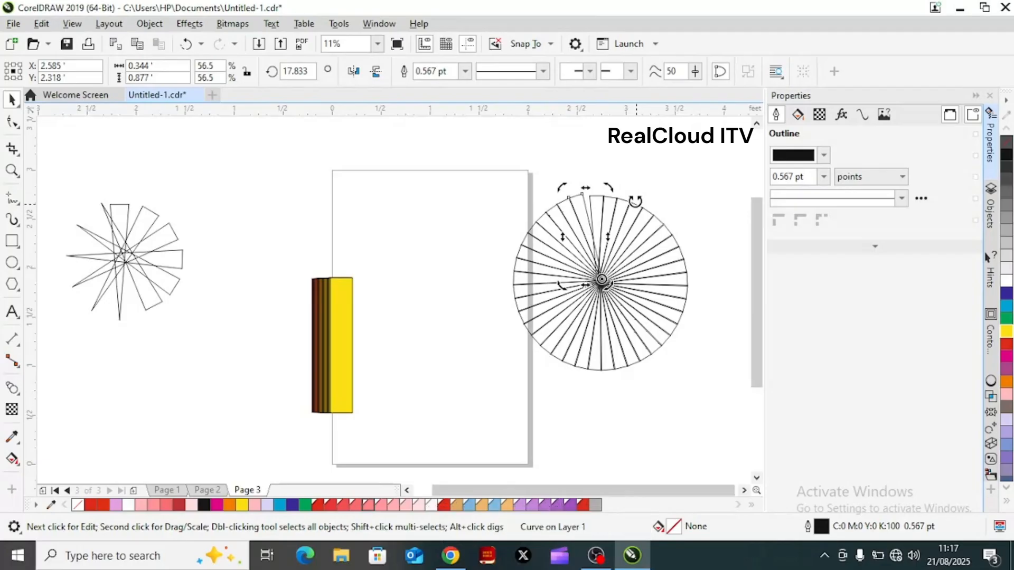
Step: Reshape the last wedge by moving its upper right corner node to the first wedge's corner, closing the gap in the circle
left_click(583, 214)
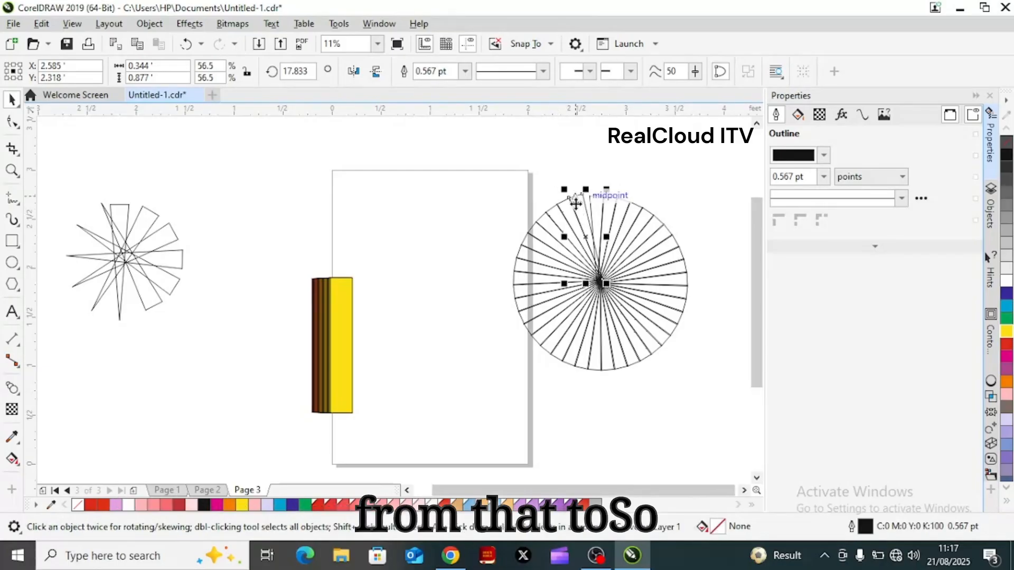
right_click(584, 214)
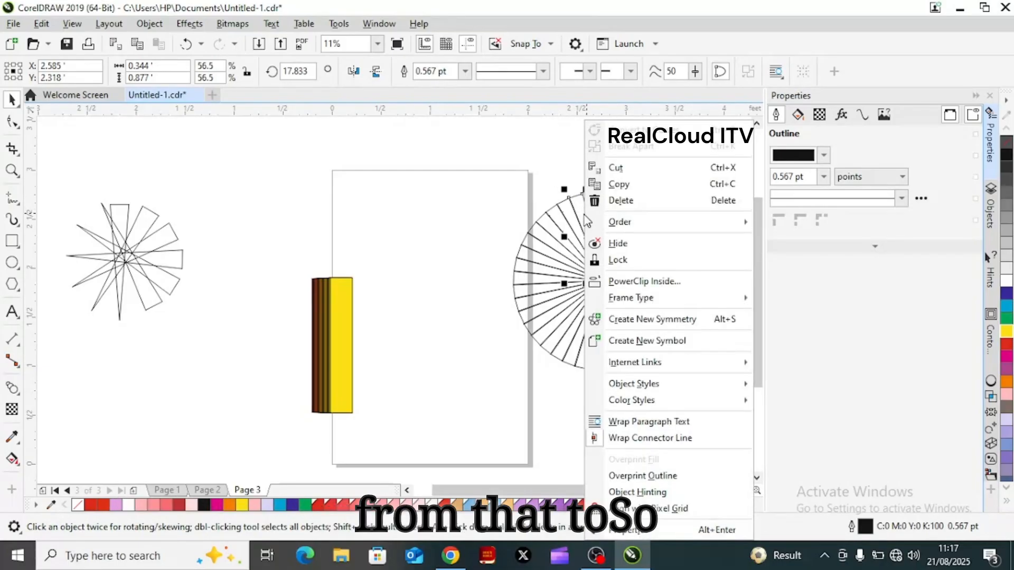
left_click(544, 164)
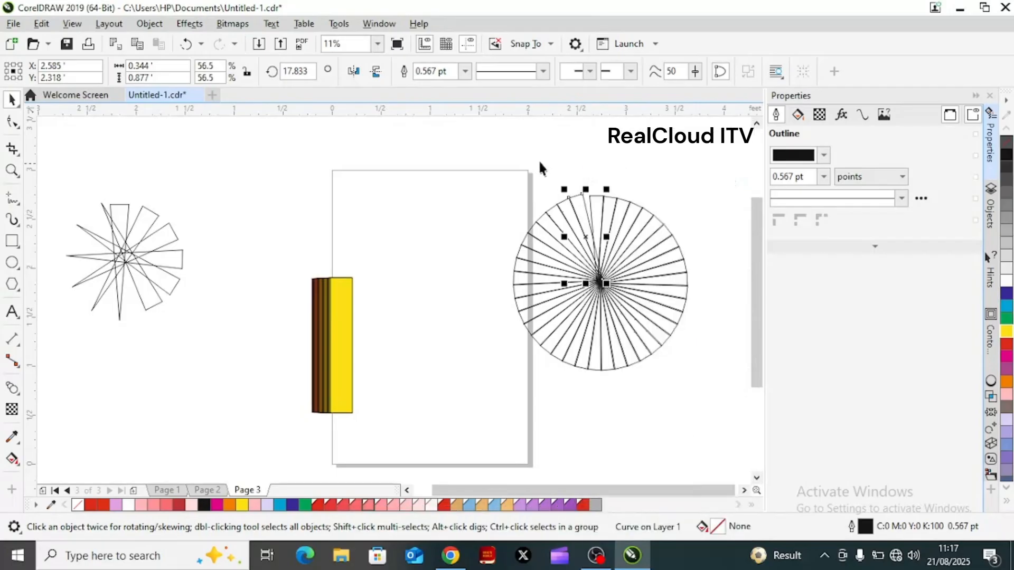
left_click(585, 212)
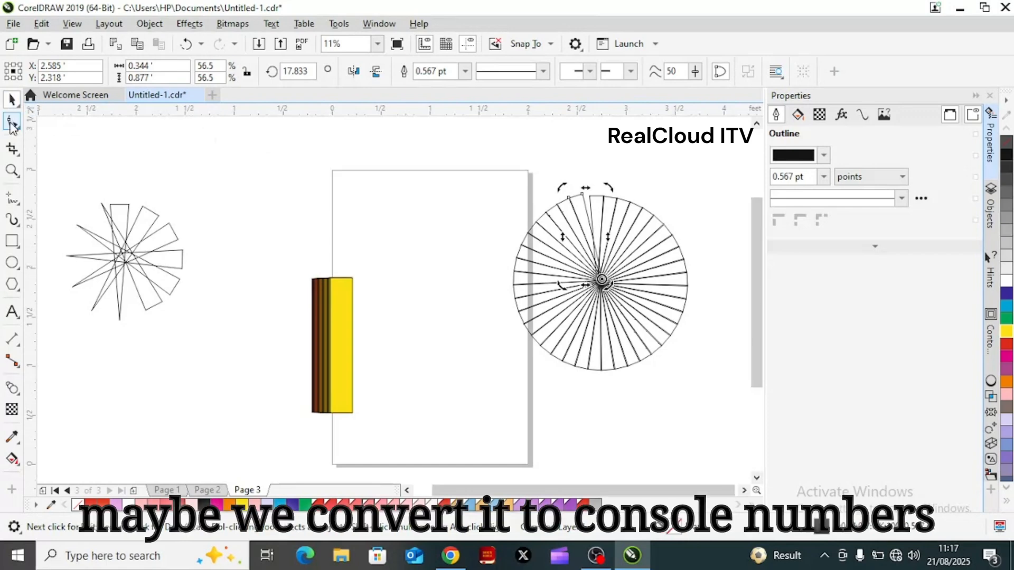
left_click(12, 123)
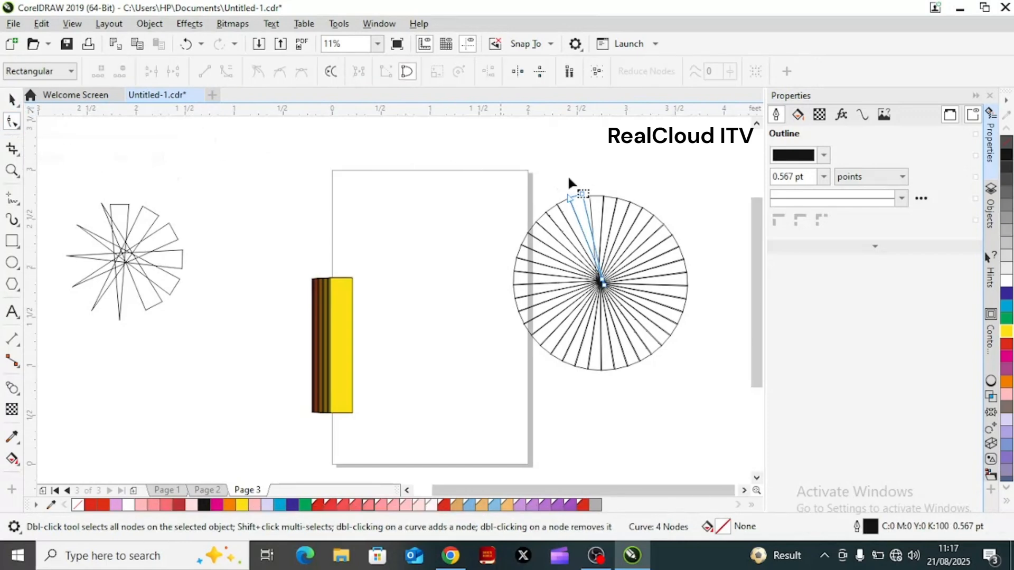
left_click_drag(582, 194, 587, 193)
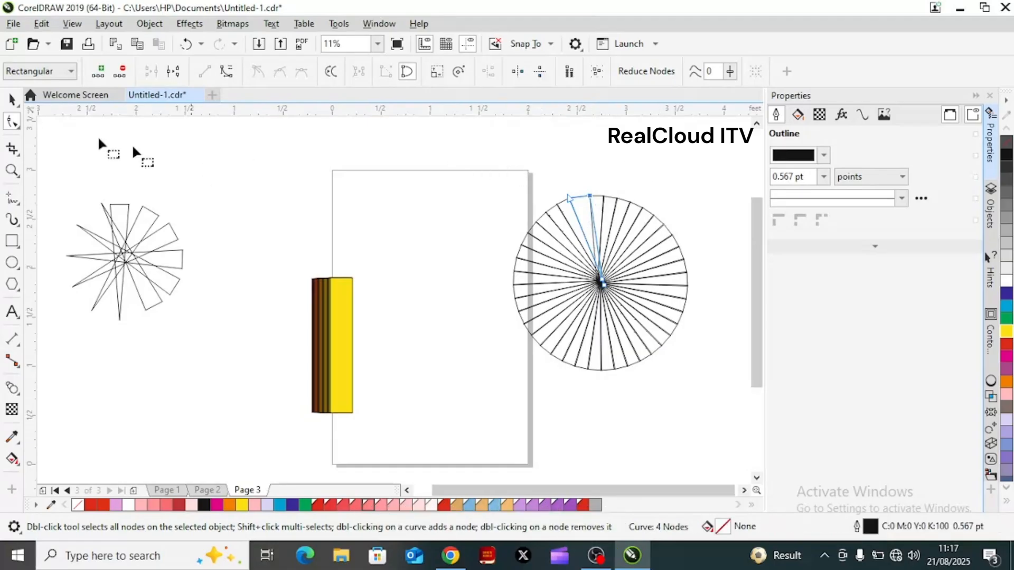
Step: Deselect the wedge, review the coloured ring on page 2, and return to page 3
left_click(13, 101)
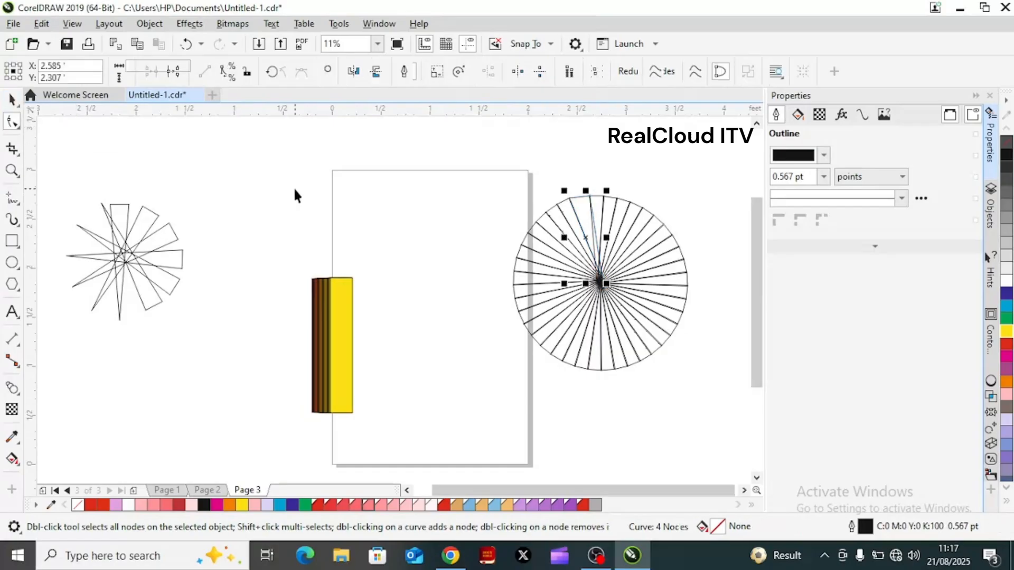
left_click(641, 391)
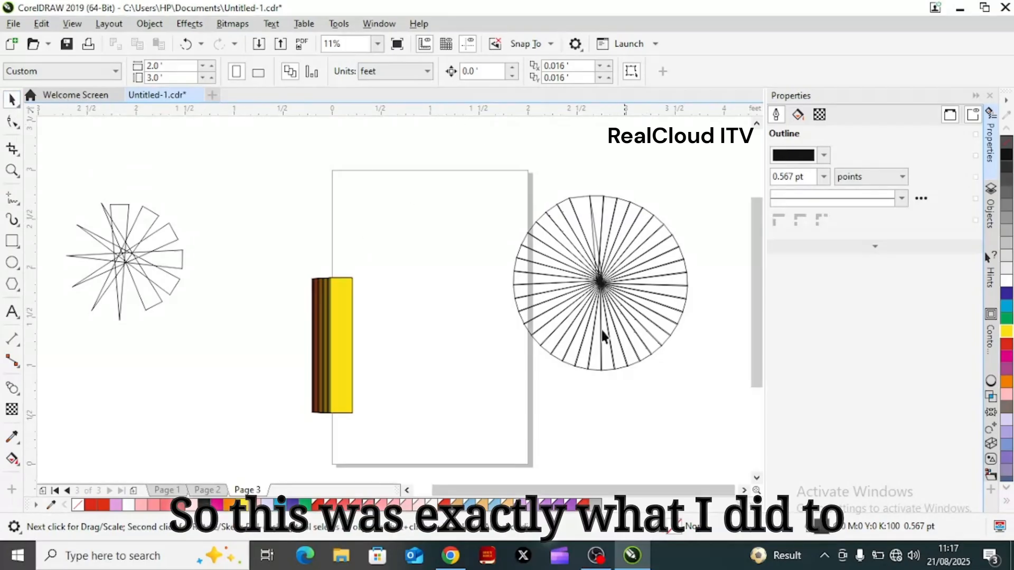
left_click(209, 495)
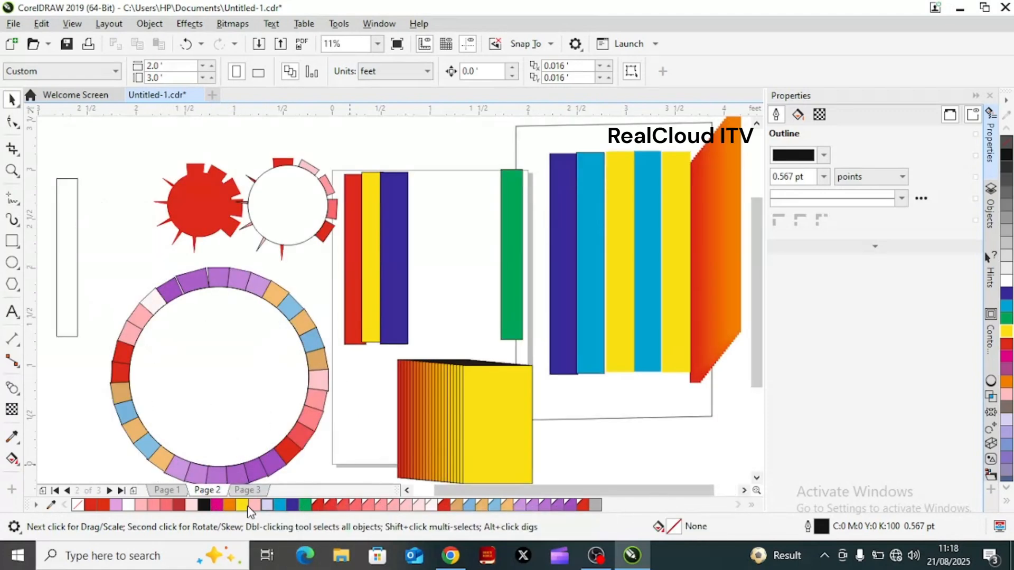
left_click(252, 491)
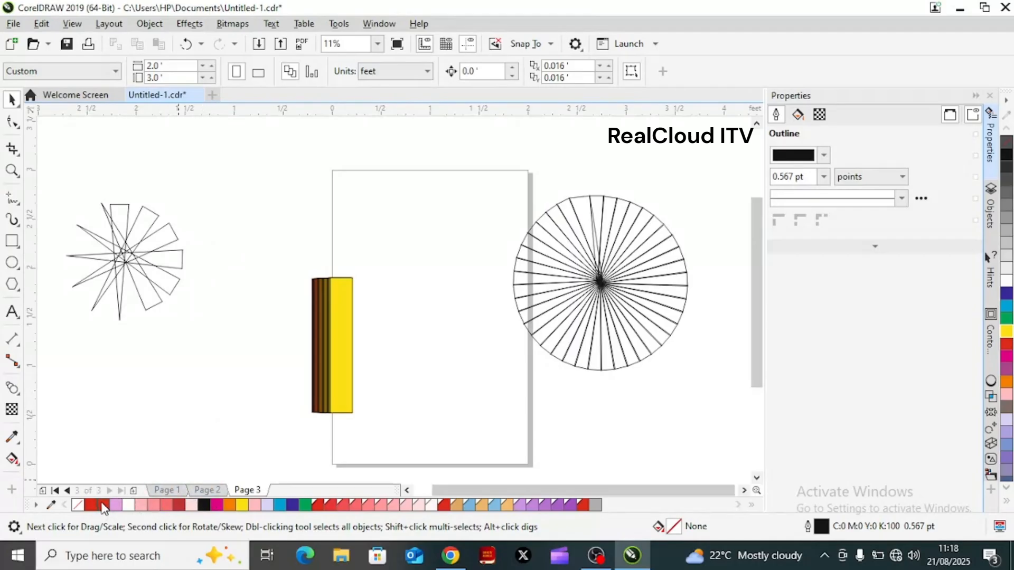
Step: Draw a vertical rectangle about 0.3 ft by 1.9 ft between the small wedge star and the yellow block, and fill it red
left_click(12, 243)
left_click_drag(224, 217, 254, 404)
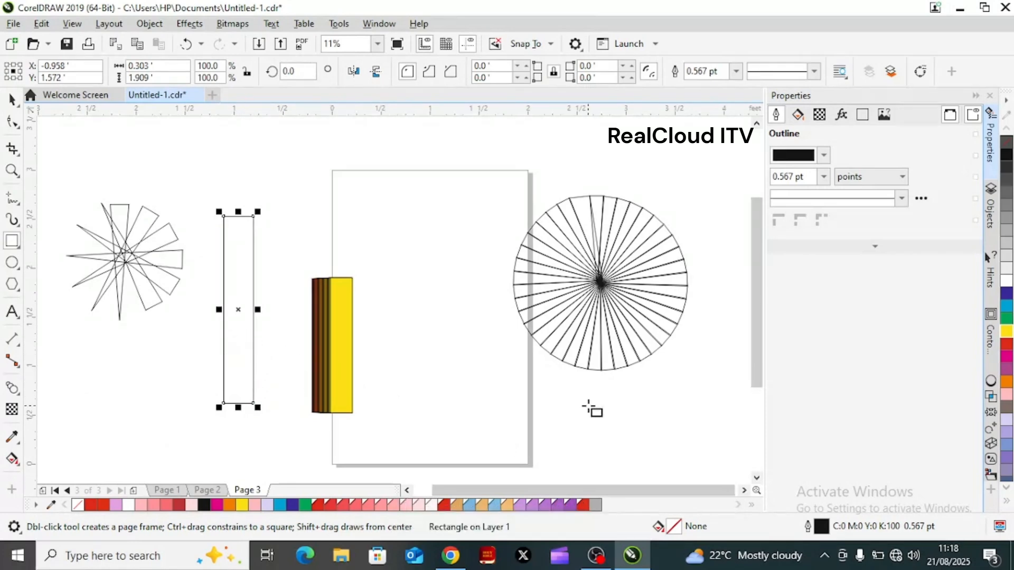
left_click(1007, 346)
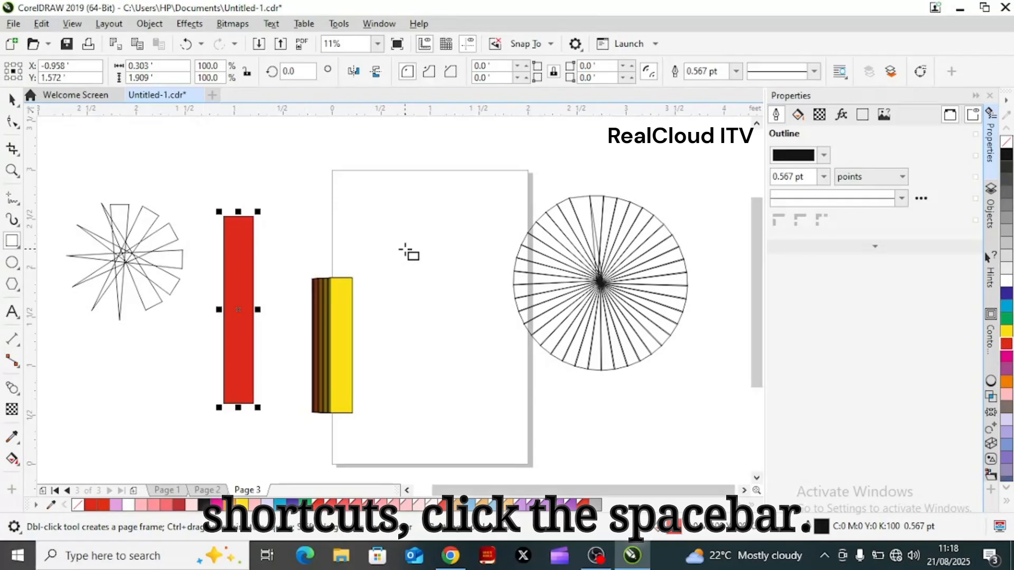
key("space")
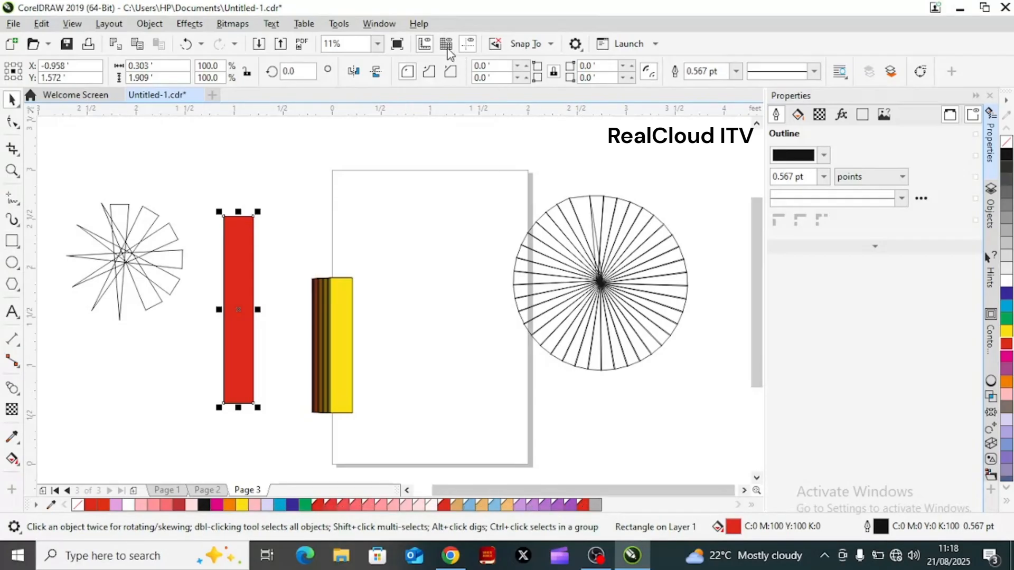
Step: Display the Color Styles docker
left_click(379, 24)
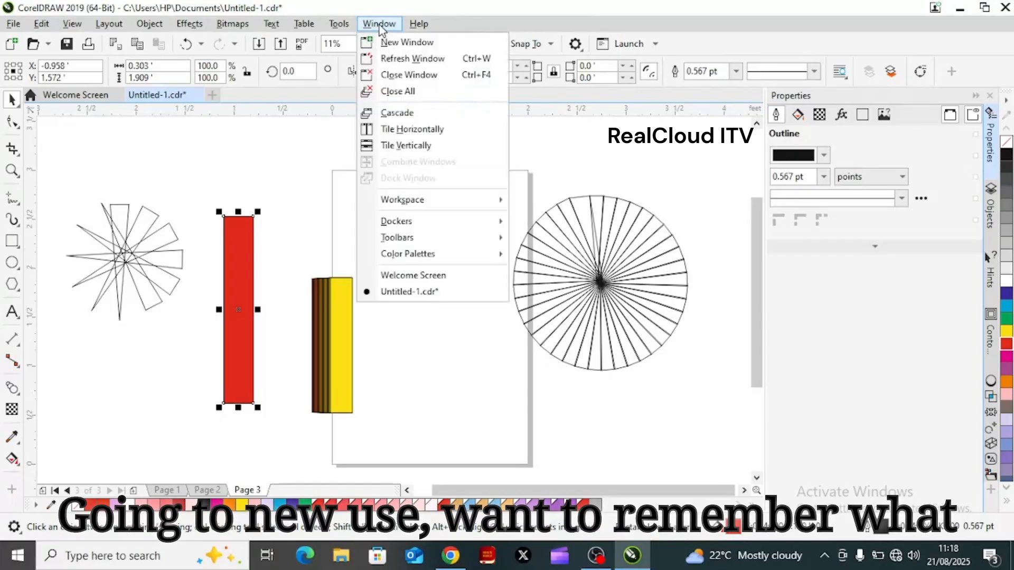
mouse_move(434, 231)
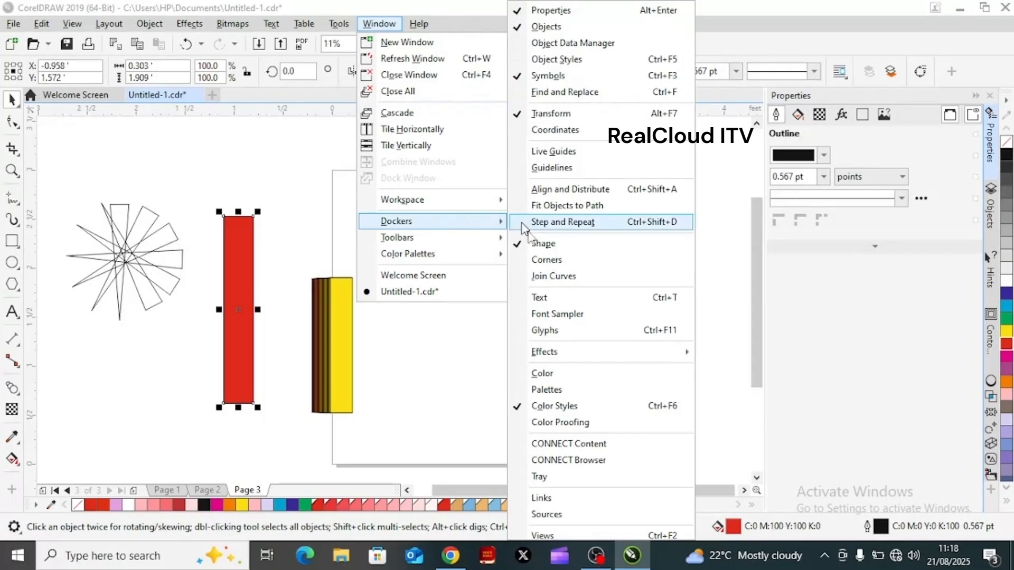
mouse_move(575, 348)
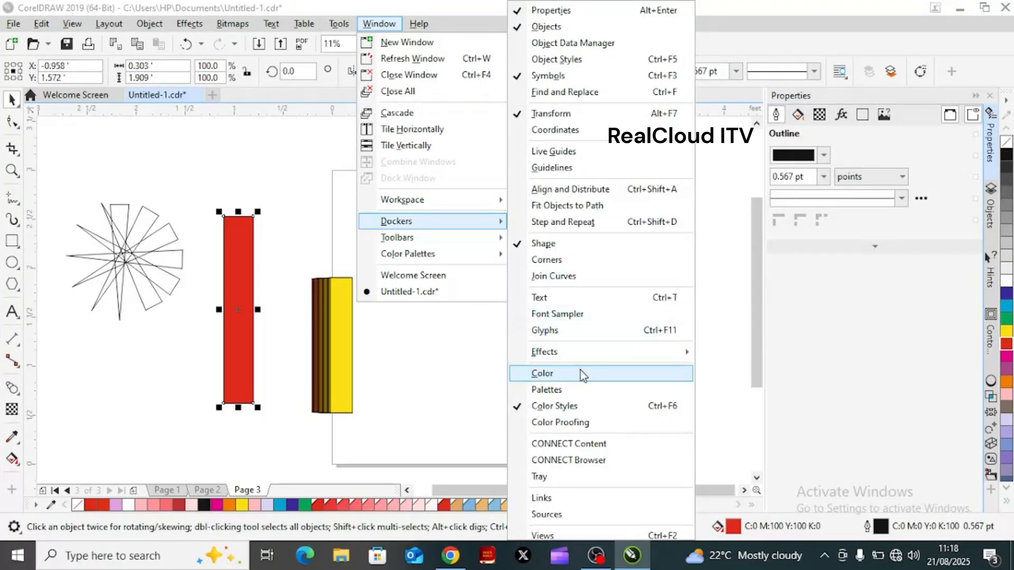
left_click(588, 408)
left_click(588, 408)
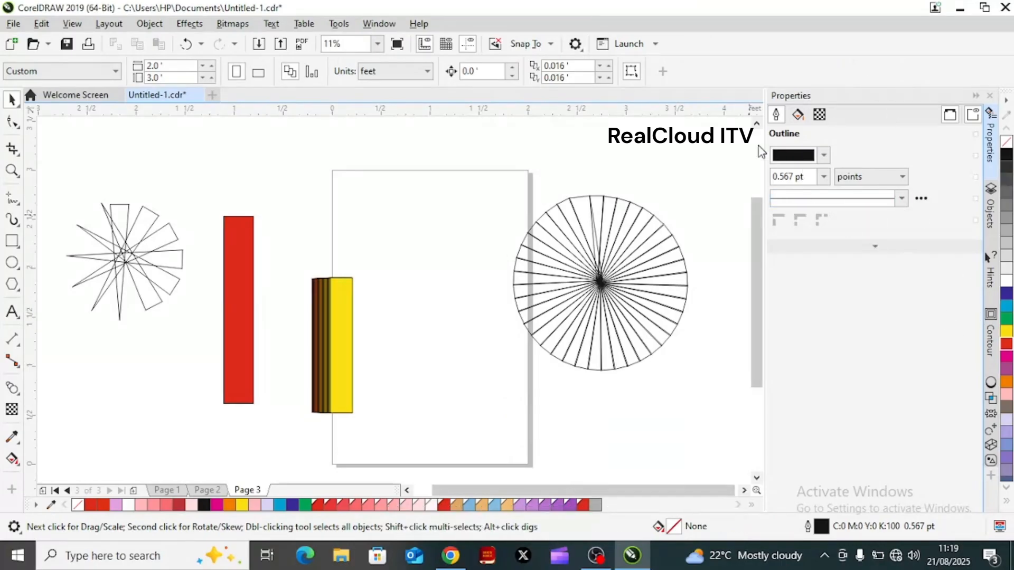
left_click(373, 26)
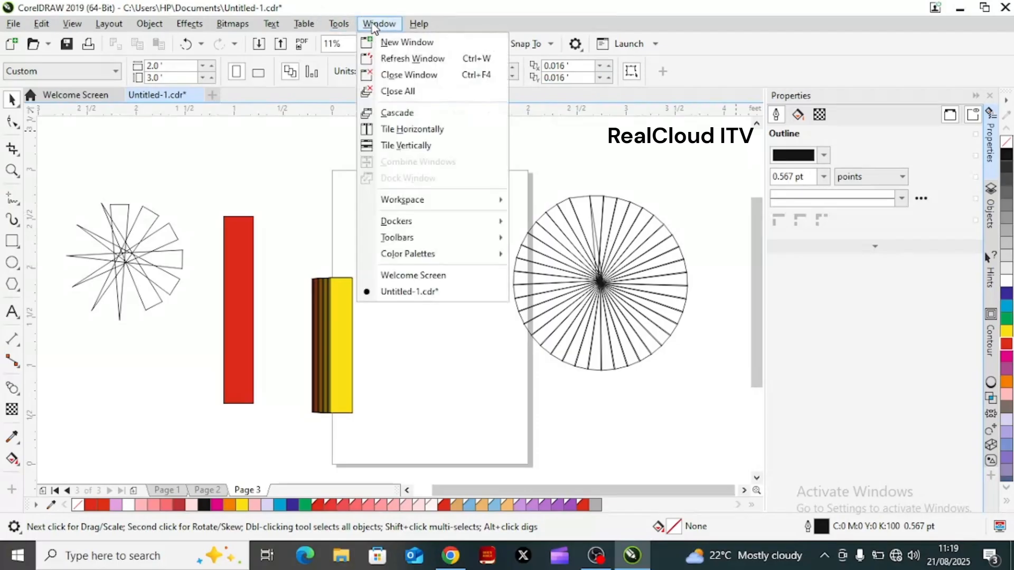
mouse_move(468, 223)
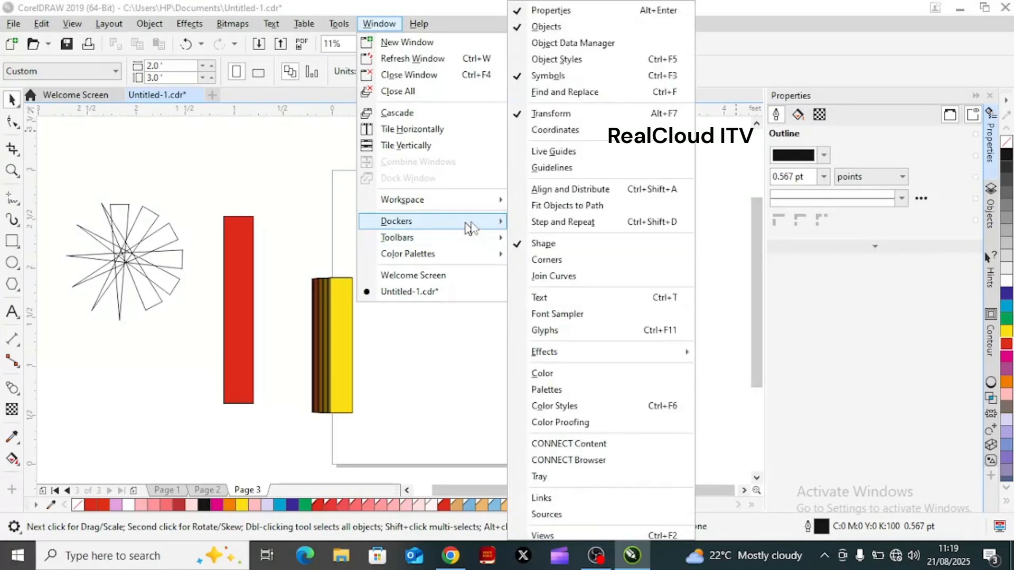
left_click(602, 404)
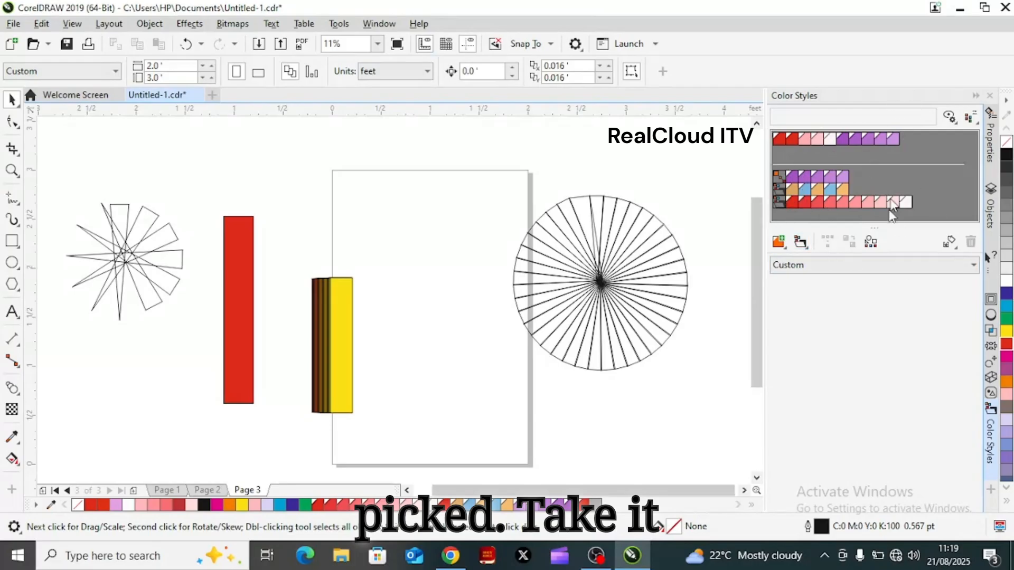
left_click(378, 25)
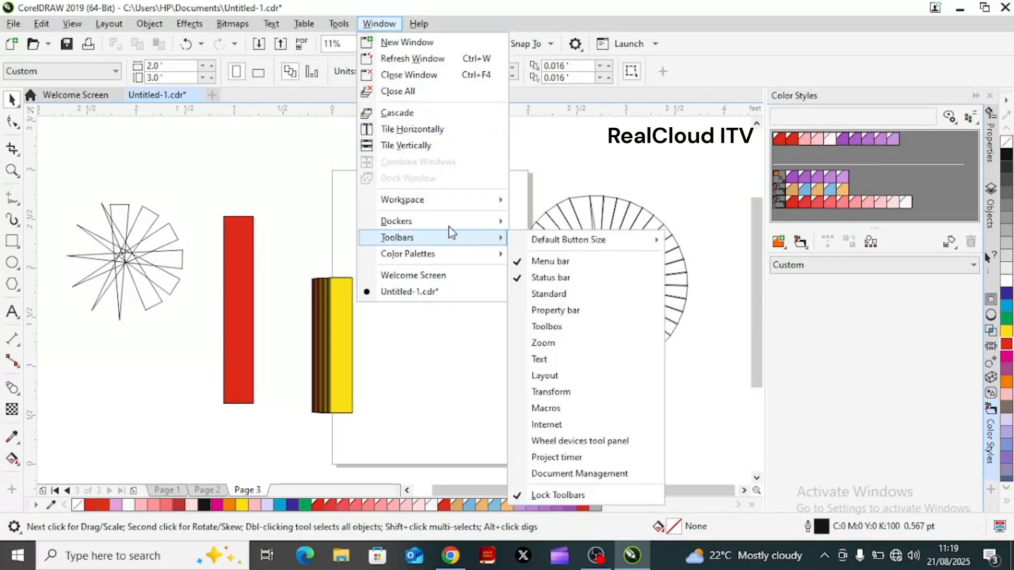
mouse_move(453, 224)
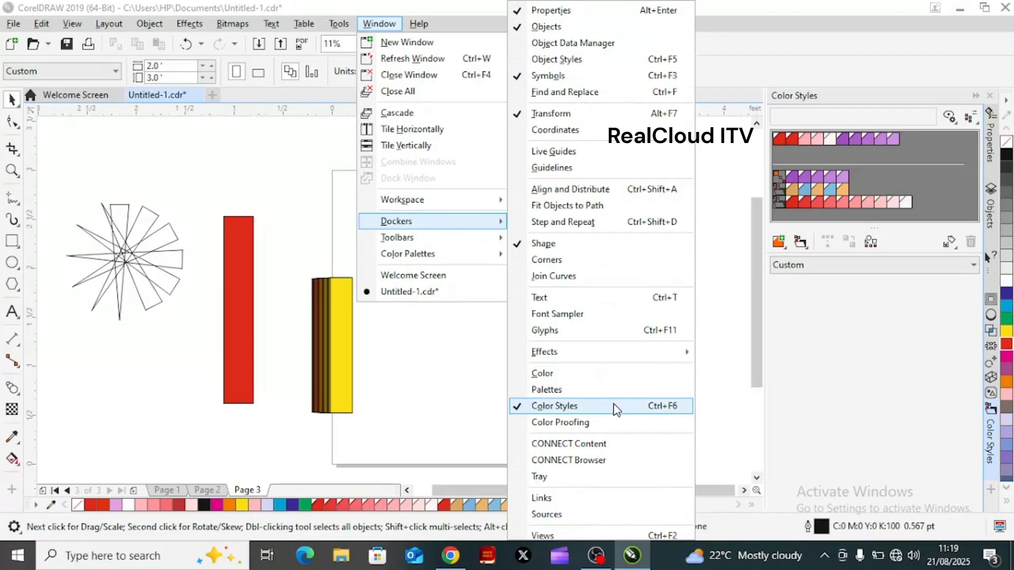
left_click(819, 346)
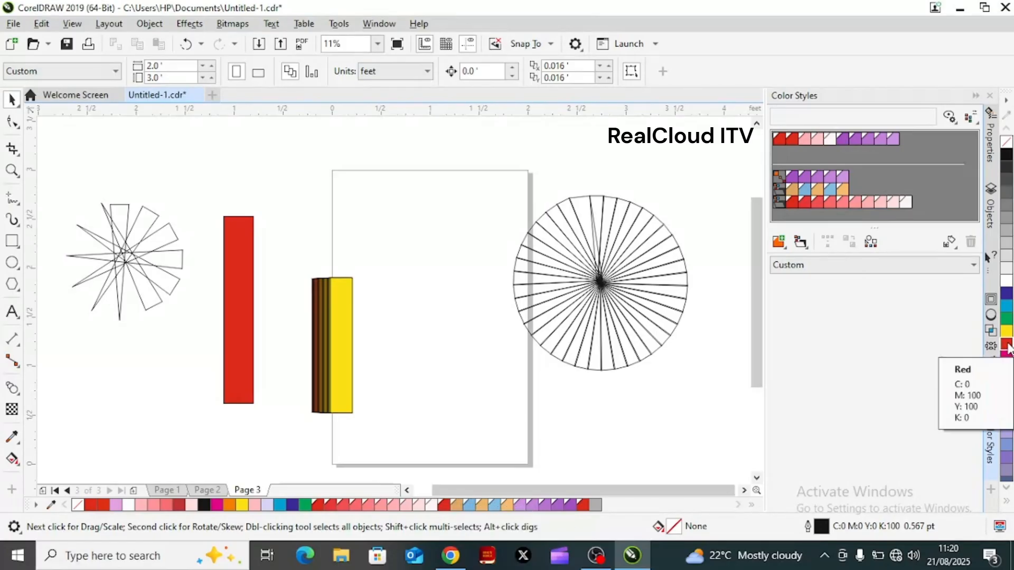
Step: Add a new red color style to the document's color styles, leaving the harmony type at Custom
mouse_move(1008, 349)
left_mouse_down()
mouse_move(951, 340)
mouse_move(924, 317)
mouse_move(840, 193)
mouse_move(787, 142)
mouse_move(940, 226)
mouse_move(1011, 391)
mouse_move(1007, 349)
mouse_move(945, 310)
mouse_move(854, 147)
mouse_move(782, 145)
left_mouse_up()
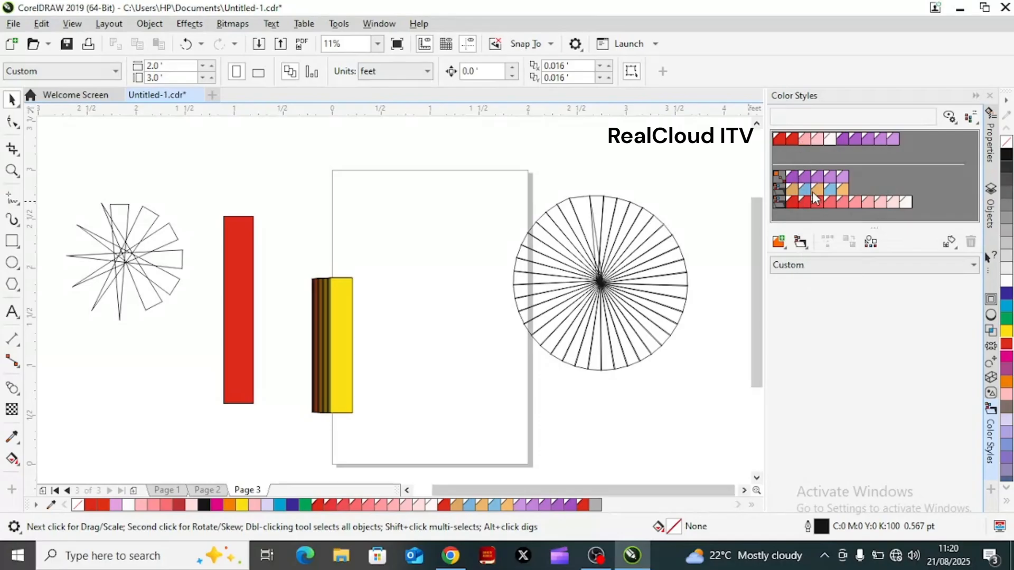
left_click(779, 244)
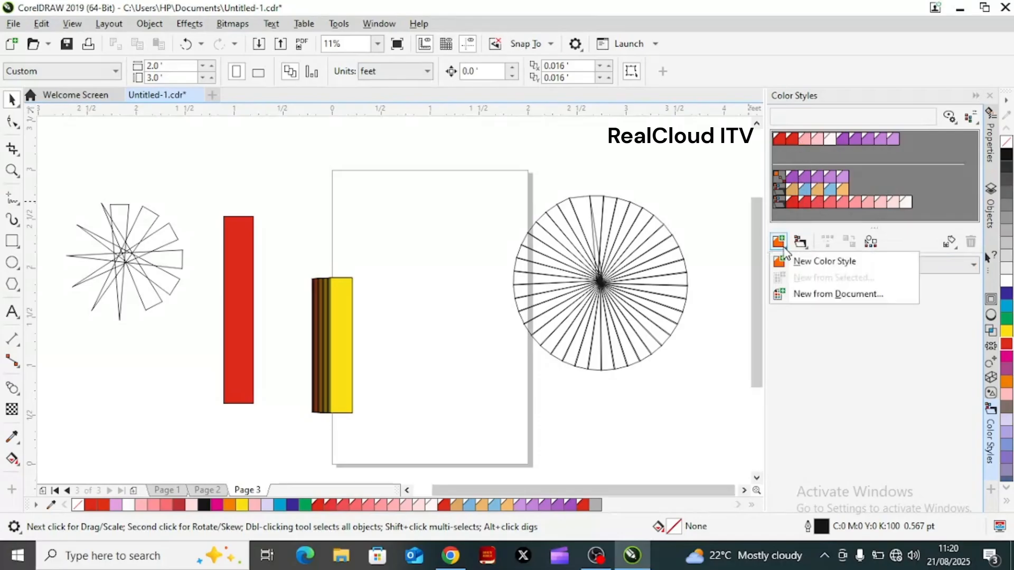
left_click(825, 263)
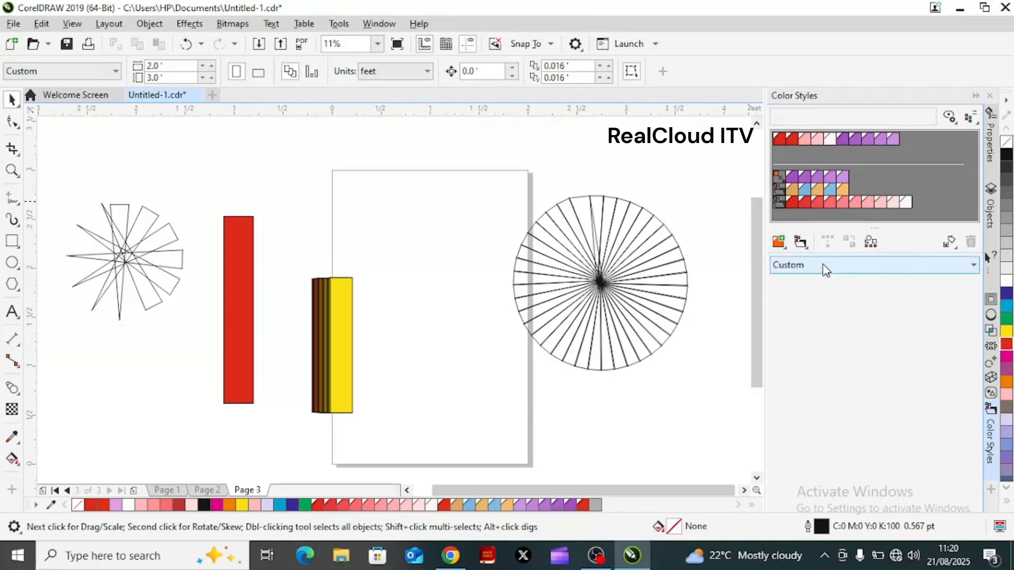
left_click(902, 267)
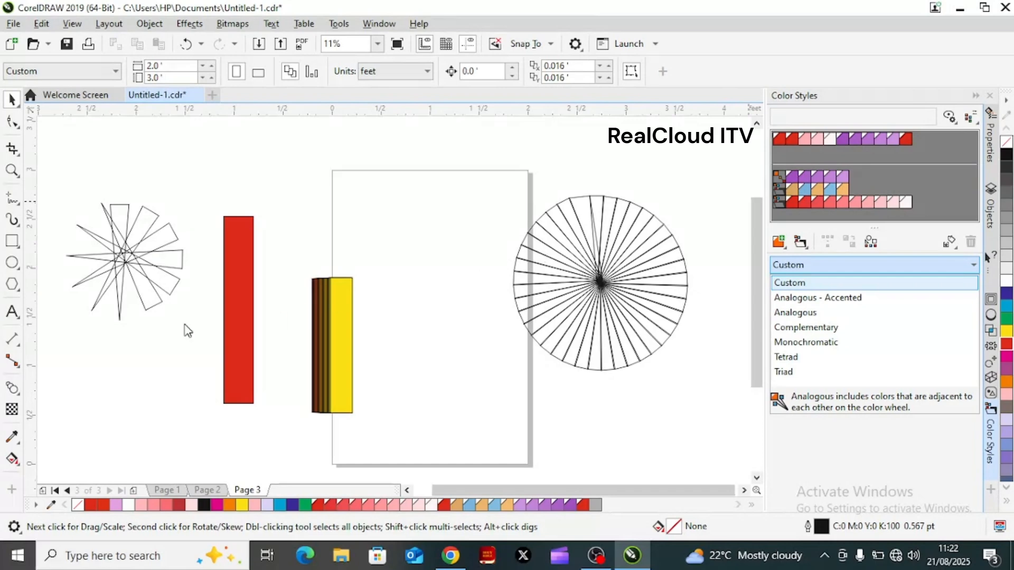
left_click(151, 302)
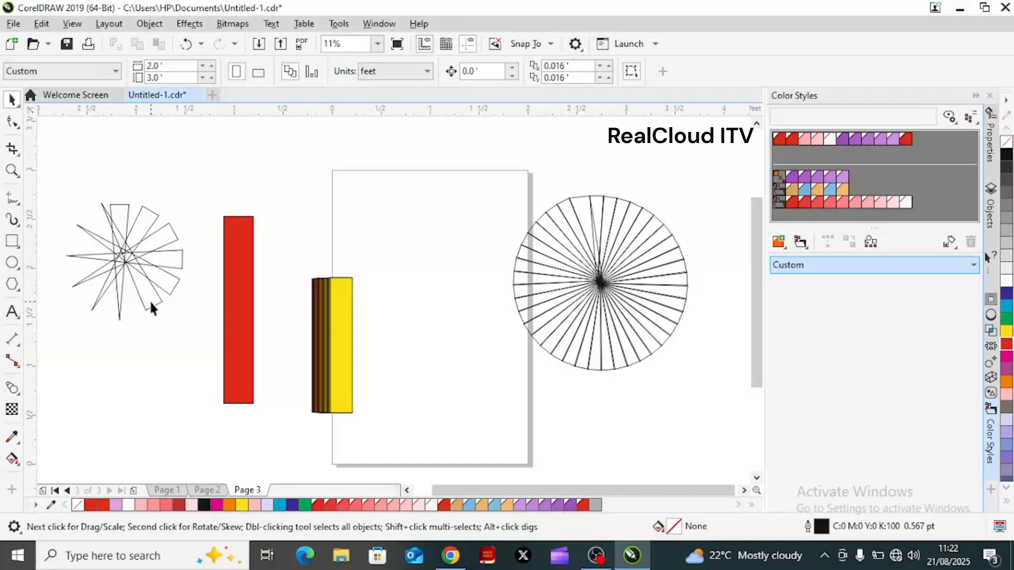
Step: Fill three small-star wedges, counterclockwise from the one whose wide end is at the lower right, with ColorStyle2, ColorStyle3 and ColorStyle5 from the red harmony
left_click(151, 303)
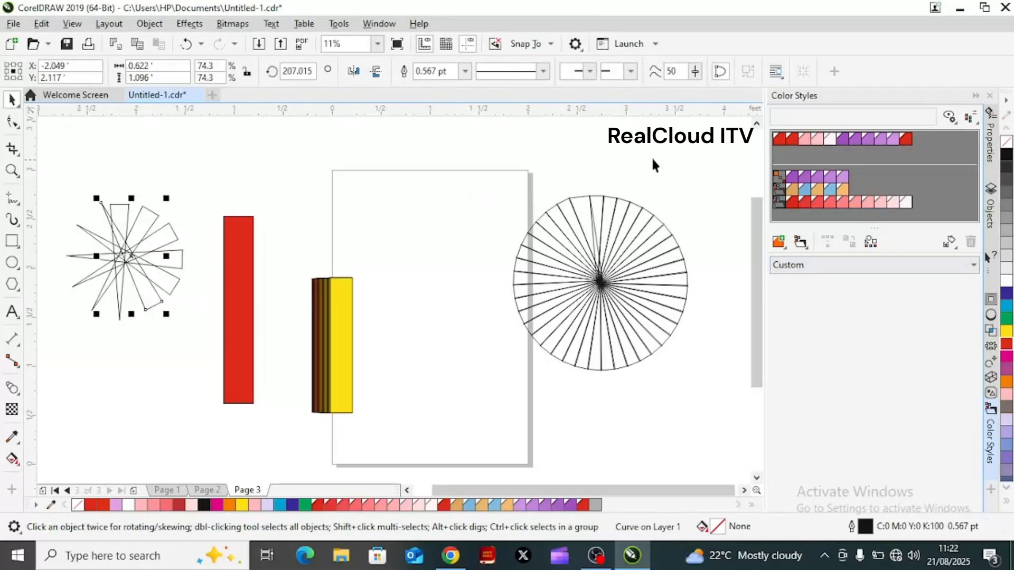
left_click(793, 200)
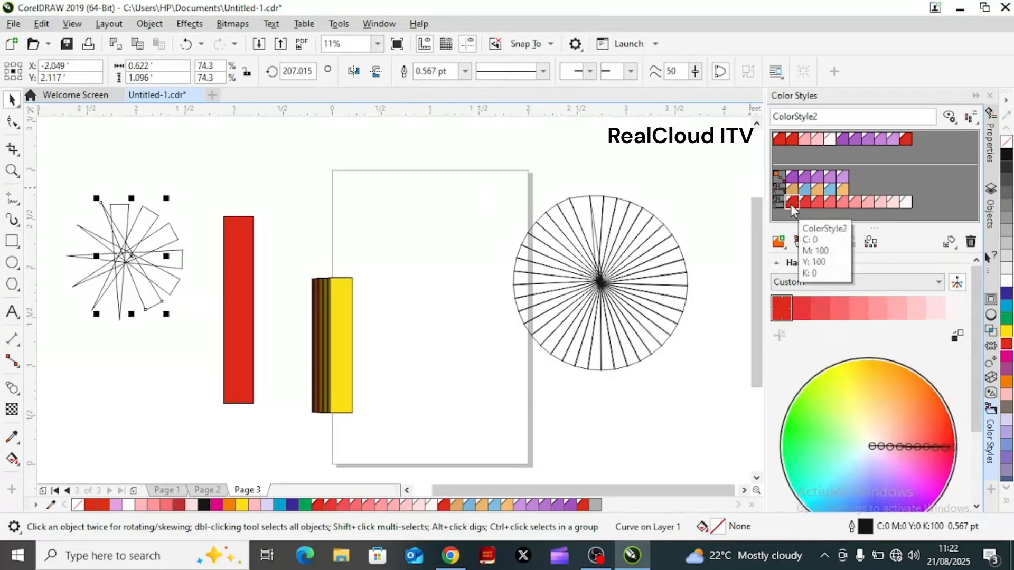
double_click(783, 313)
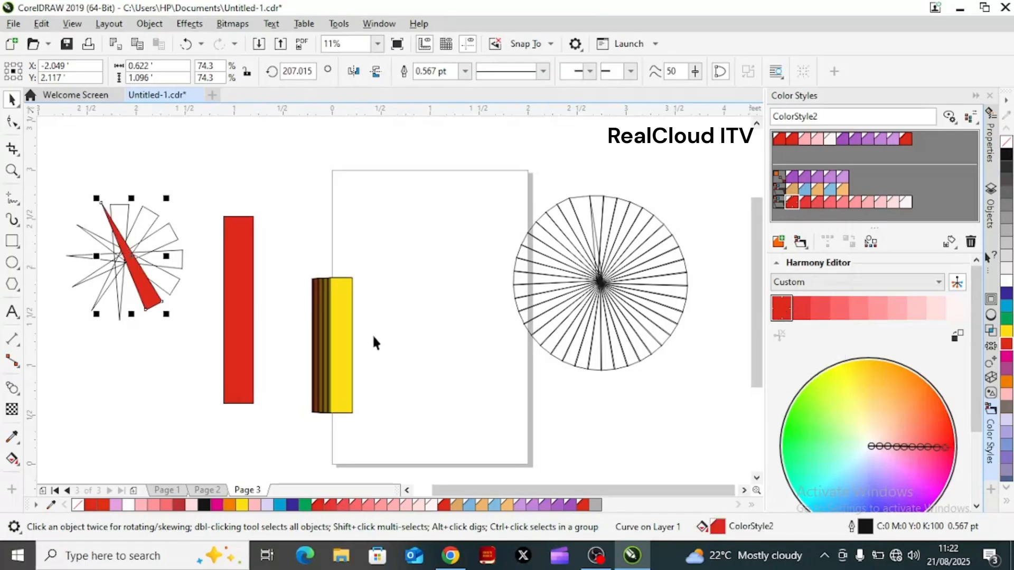
left_click(168, 283)
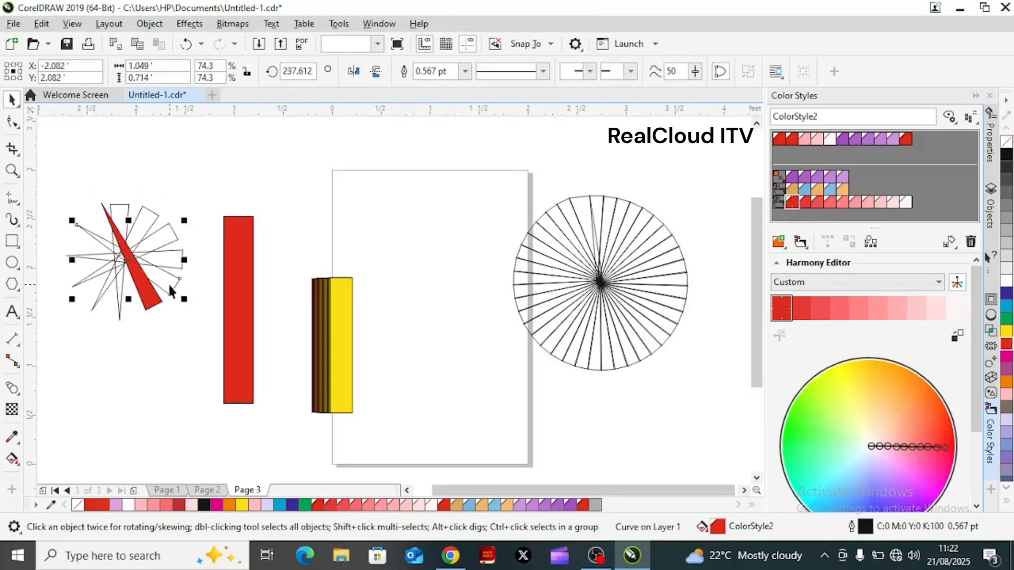
double_click(822, 306)
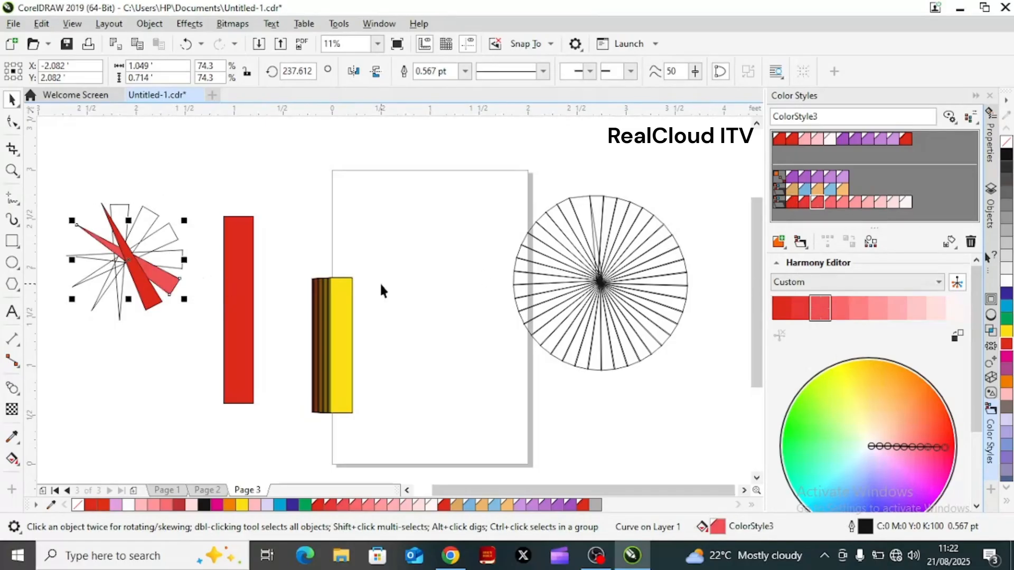
left_click(179, 259)
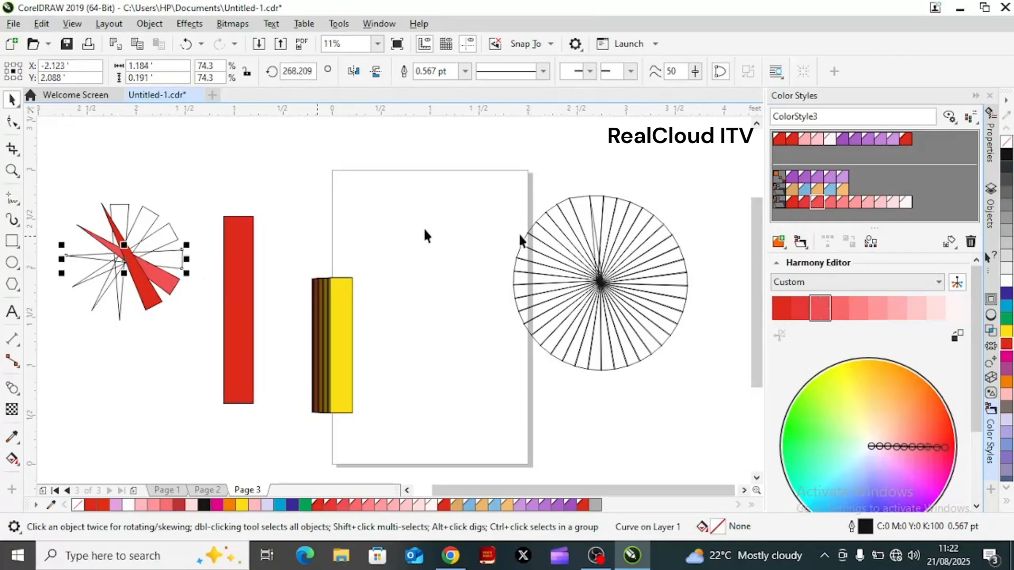
left_click(863, 312)
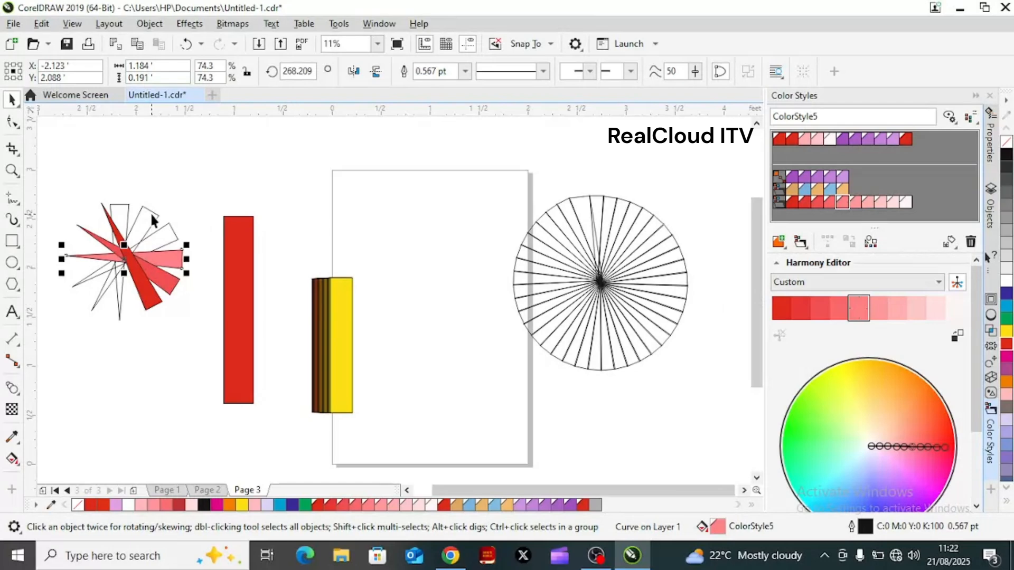
Step: Fill the next two wedges toward the top of the small star with ColorStyle7 and ColorStyle9 from the red harmony
left_click(165, 233)
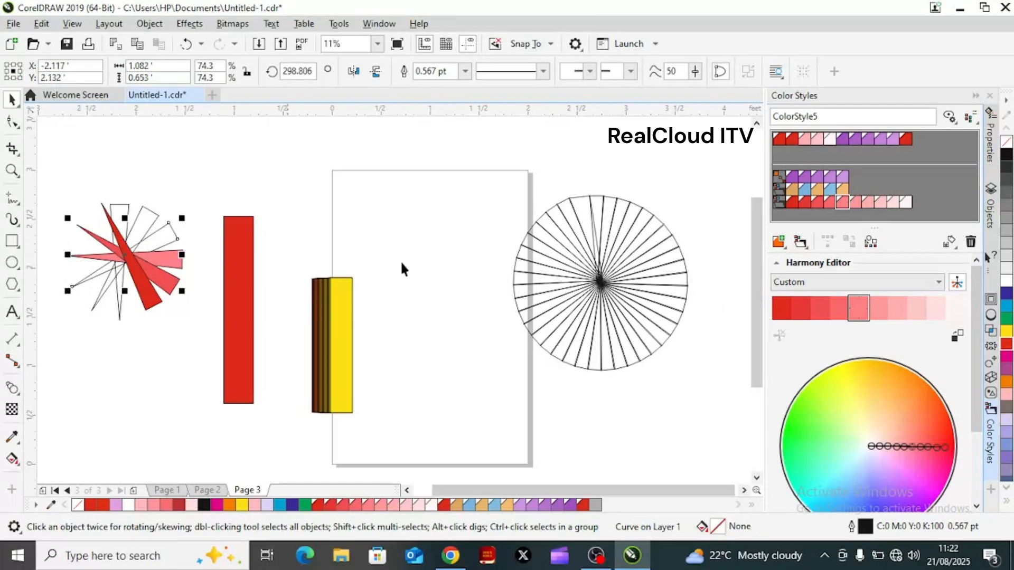
left_click(900, 302)
double_click(900, 302)
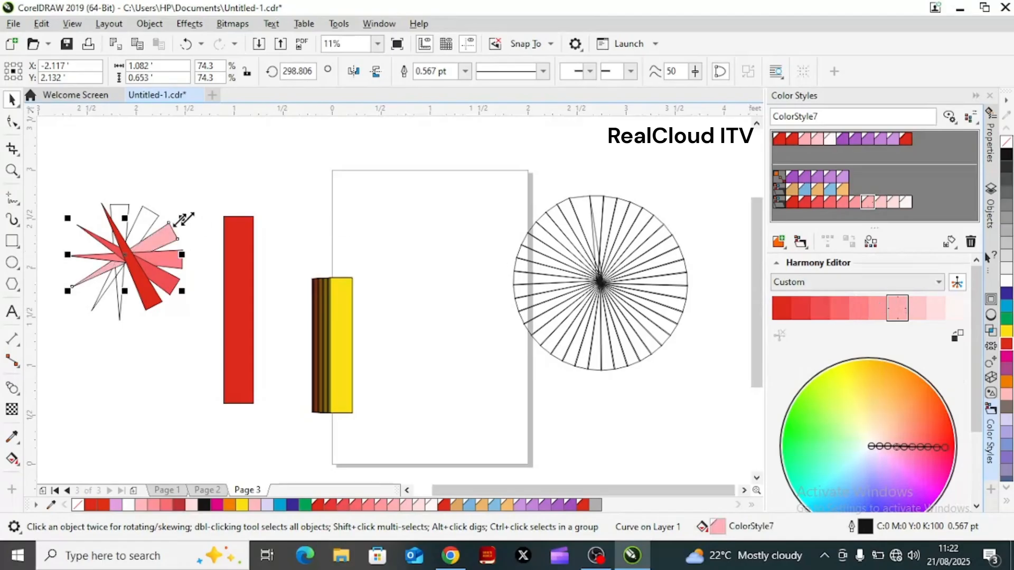
left_click(146, 223)
left_click(144, 220)
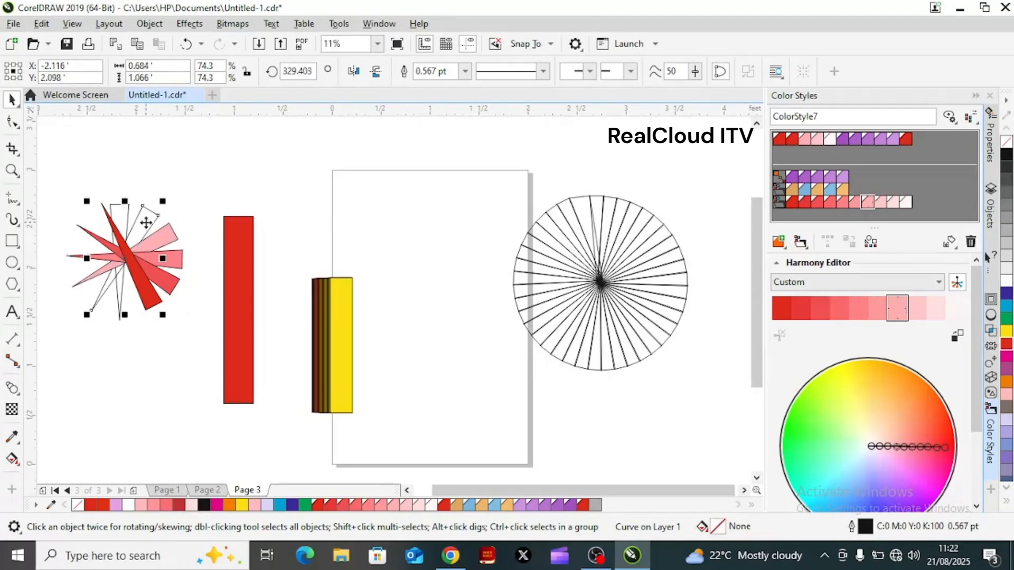
double_click(936, 314)
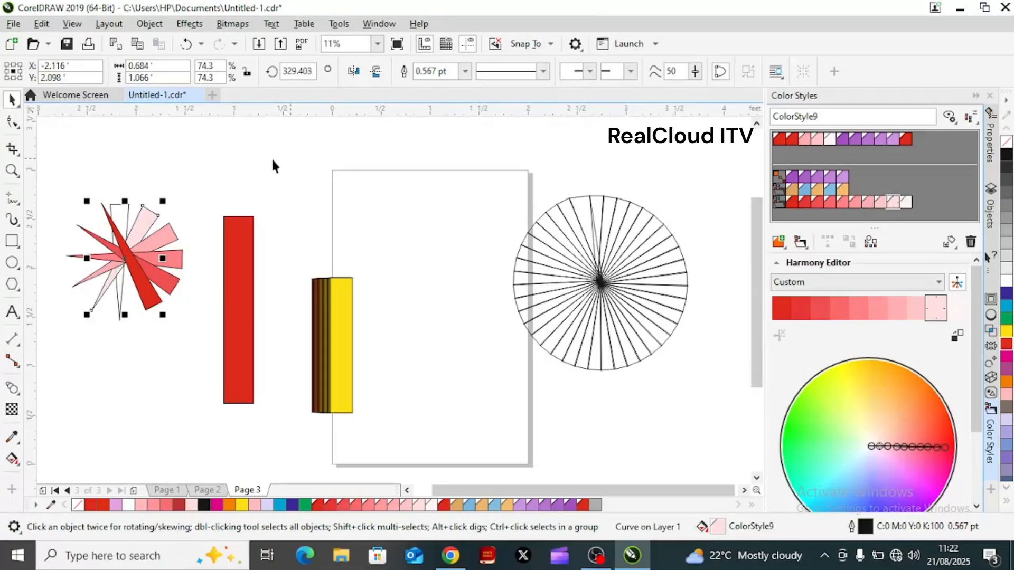
Step: Fill the unfilled wedge with its wide end at the top of the small star with ColorStyle2 from the red harmony
left_click(122, 219)
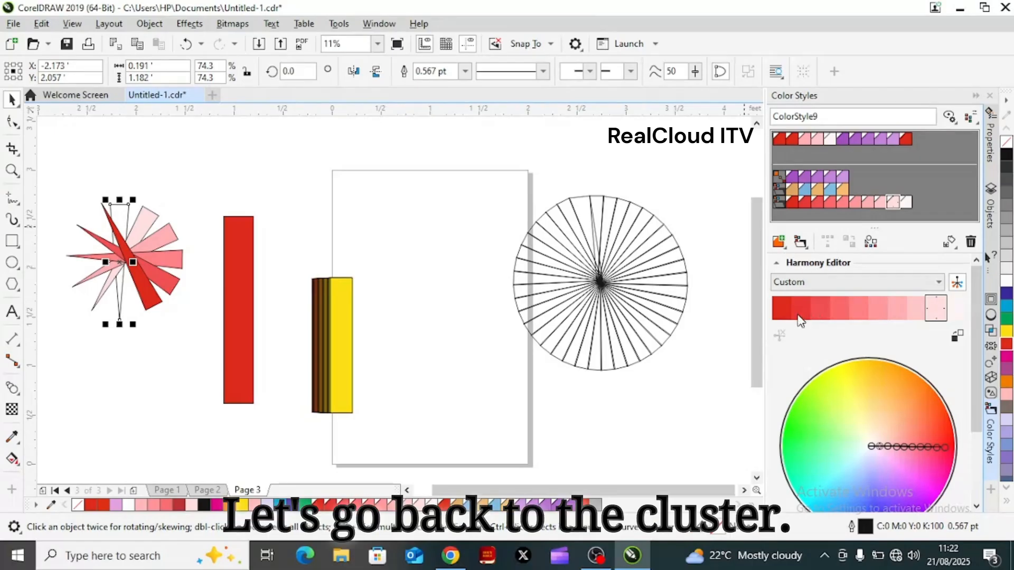
left_click(782, 312)
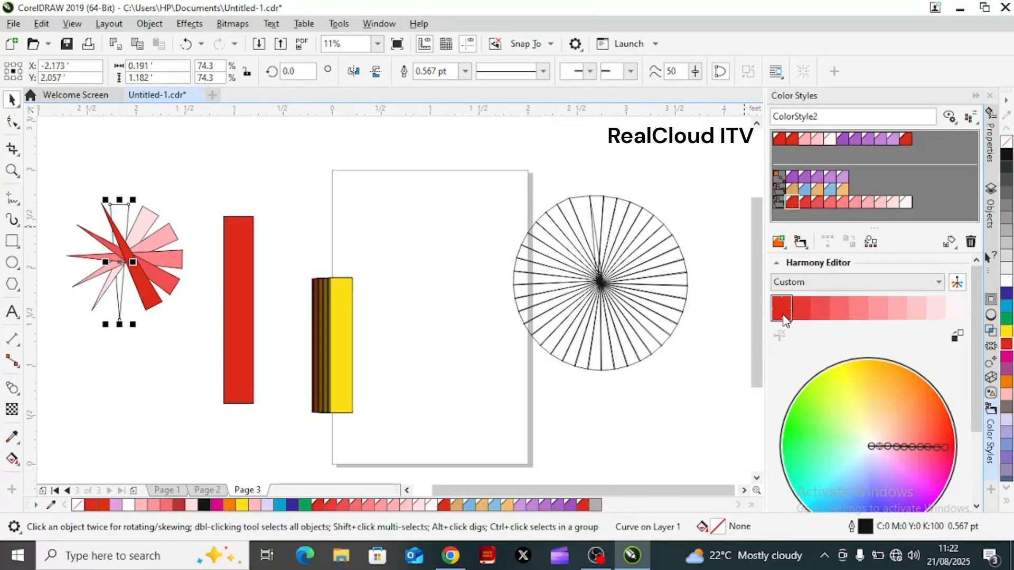
double_click(783, 311)
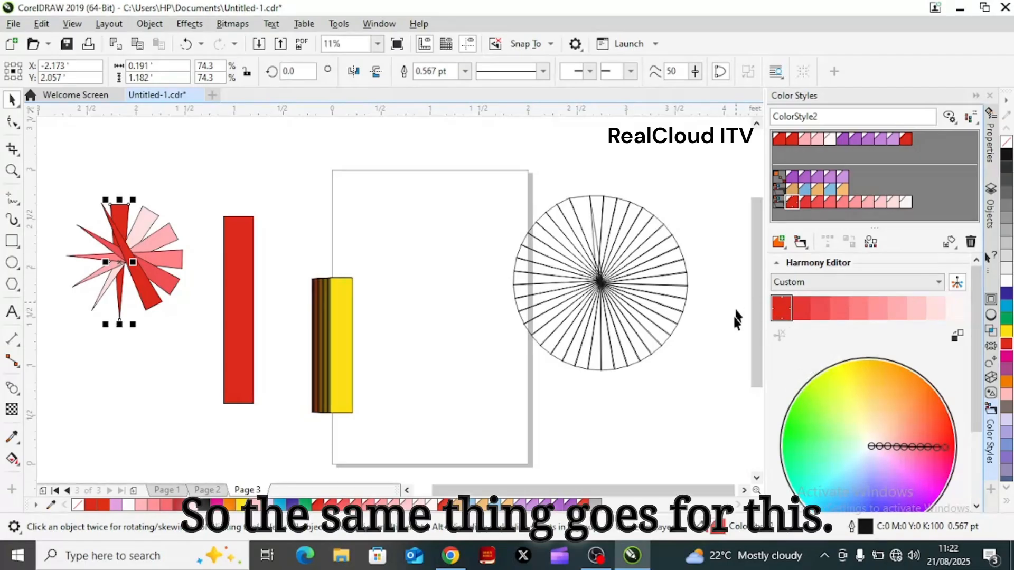
Step: Fill three adjacent wedges in the lower right of the large circle, going counterclockwise, with ColorStyle2, ColorStyle3 and ColorStyle4 from the red harmony
left_click(632, 357)
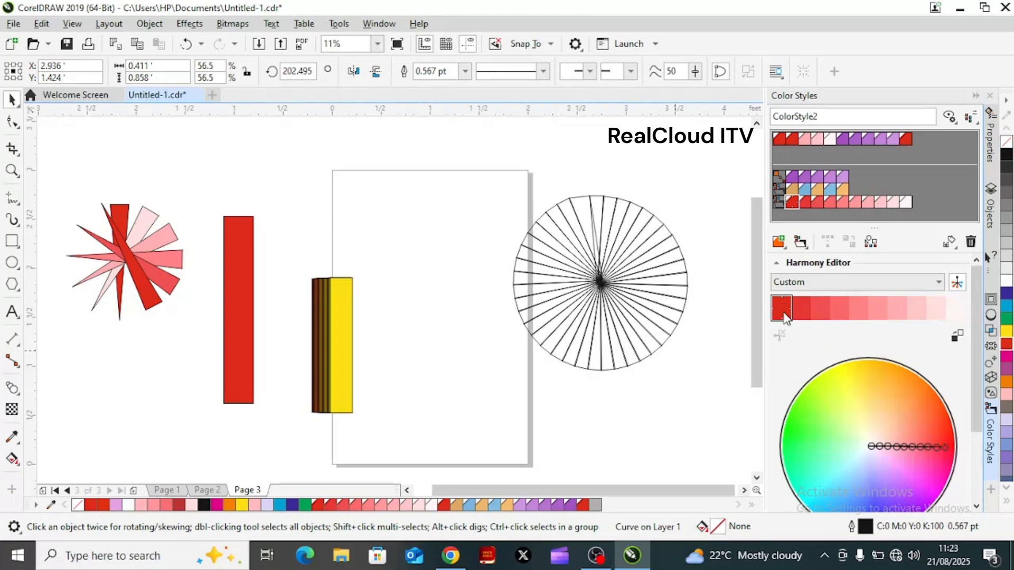
left_click_drag(783, 315, 620, 354)
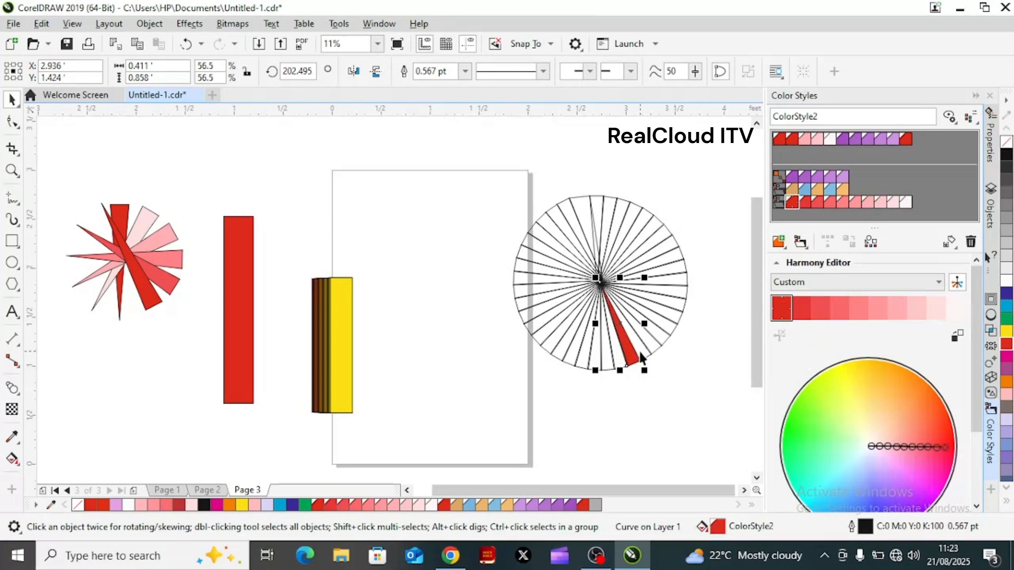
double_click(639, 351)
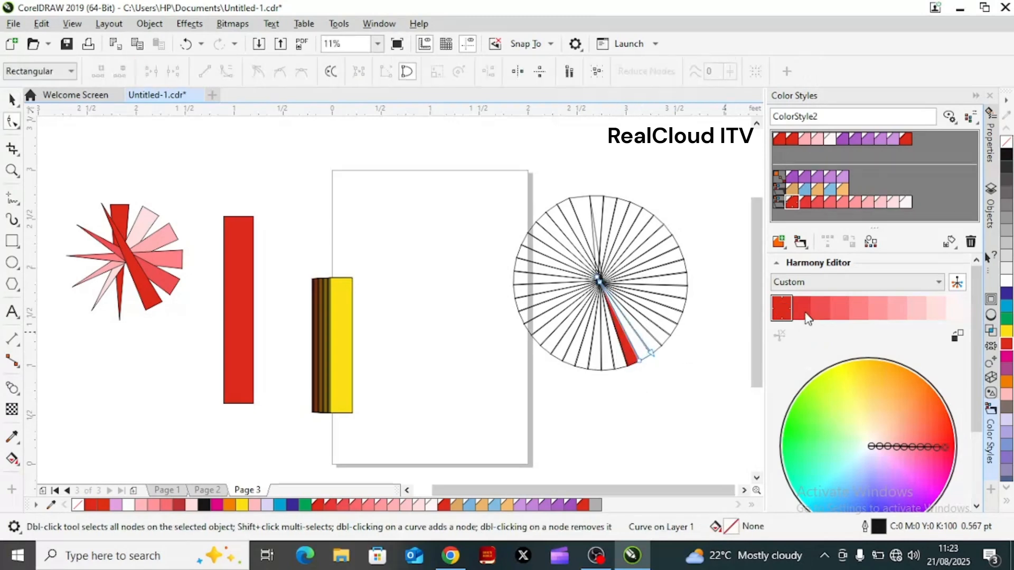
left_click_drag(817, 316, 649, 339)
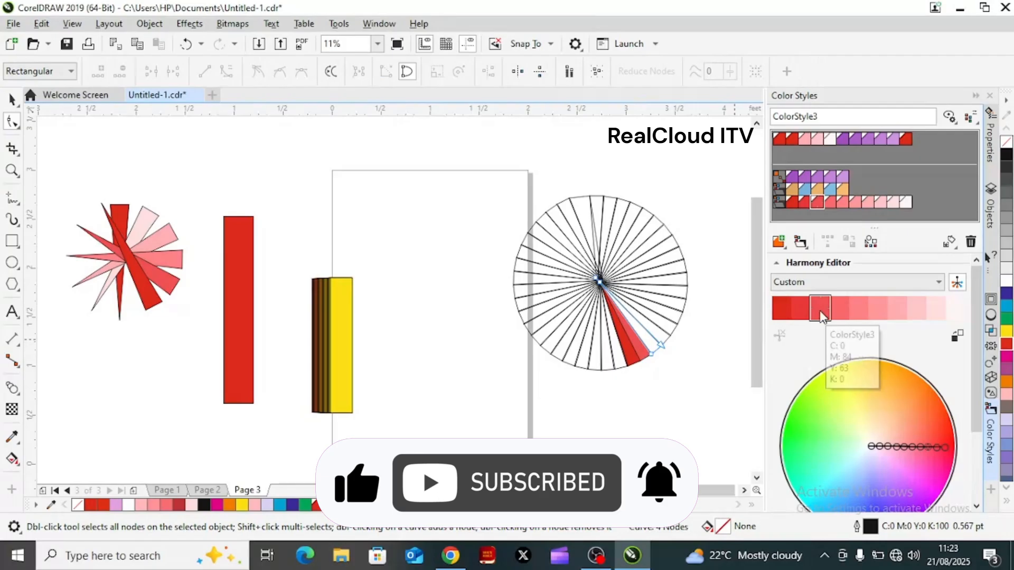
left_click(839, 313)
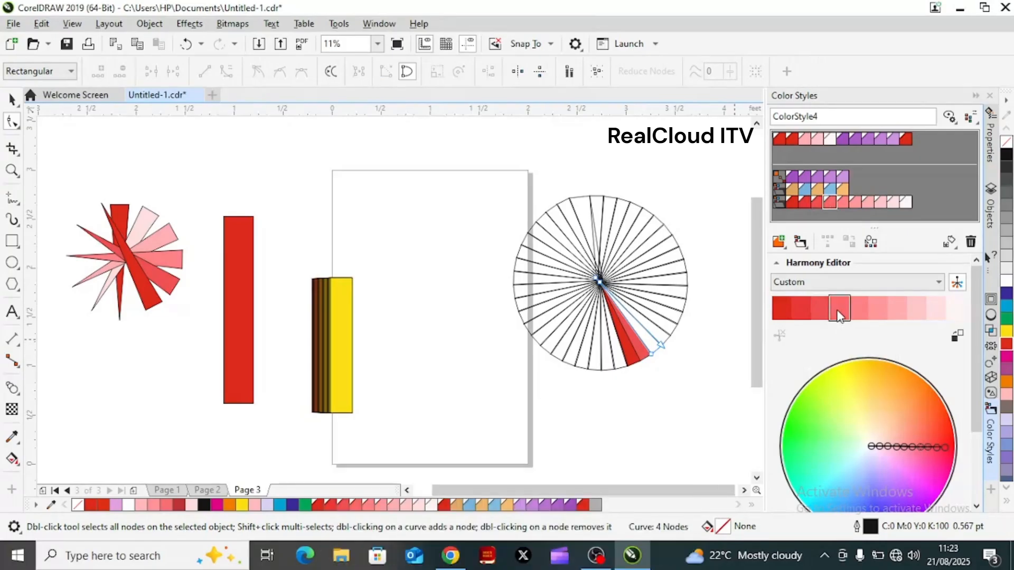
left_click_drag(839, 312, 643, 328)
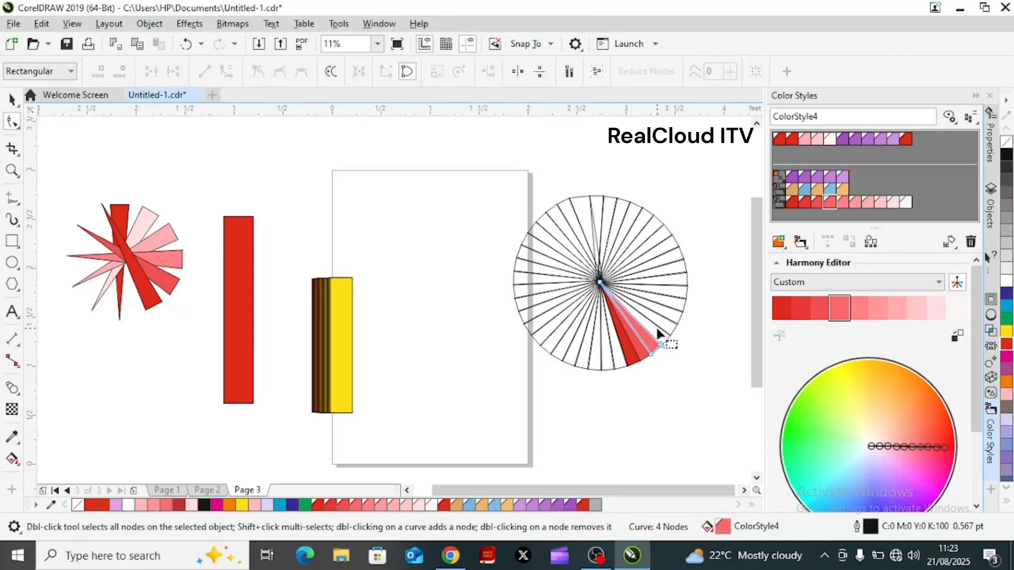
Step: Fill the next three wedges counterclockwise in the large circle with ColorStyle5, ColorStyle7 and ColorStyle9 from the red harmony
left_click(654, 325)
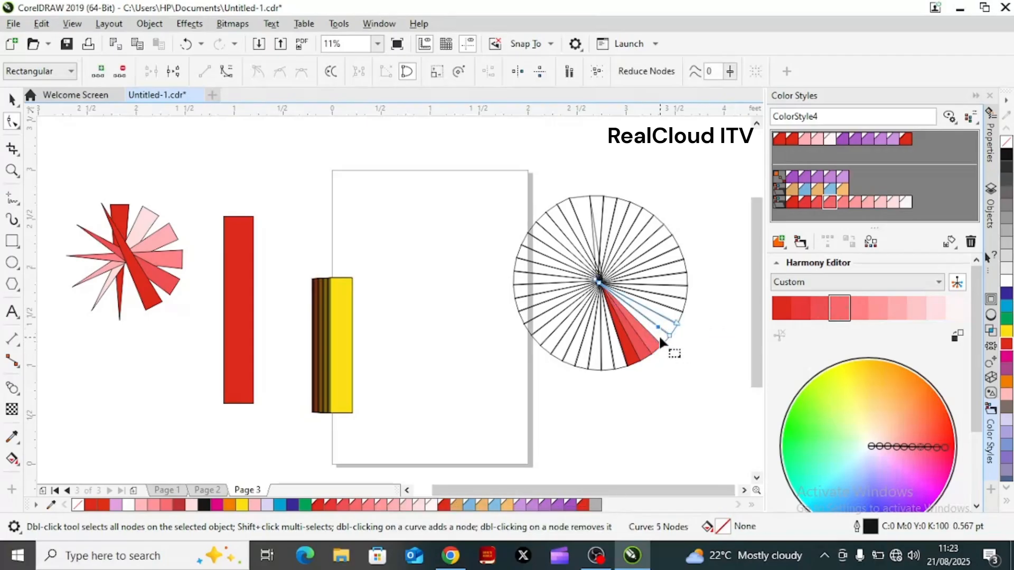
key("Delete")
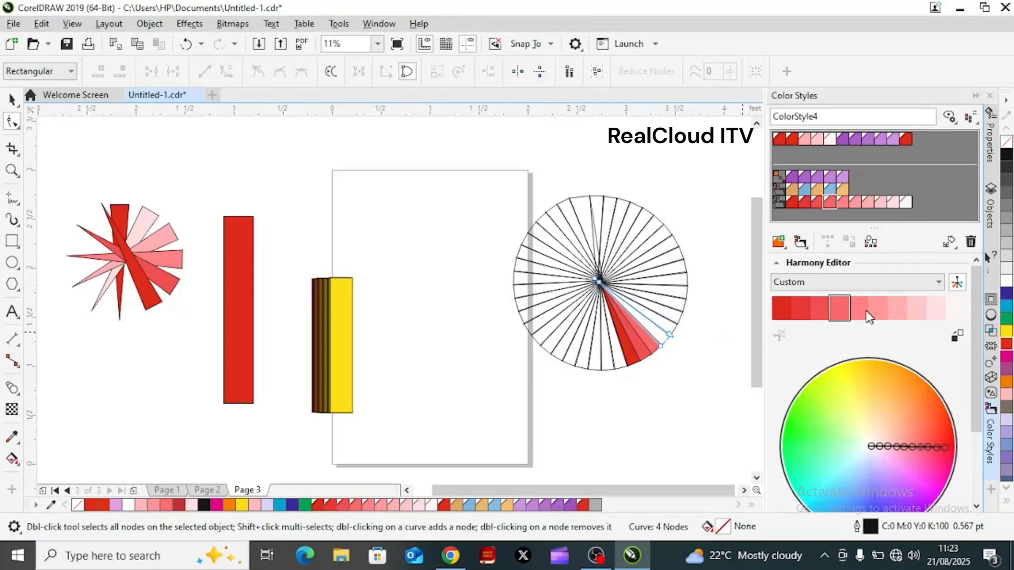
left_click(864, 311)
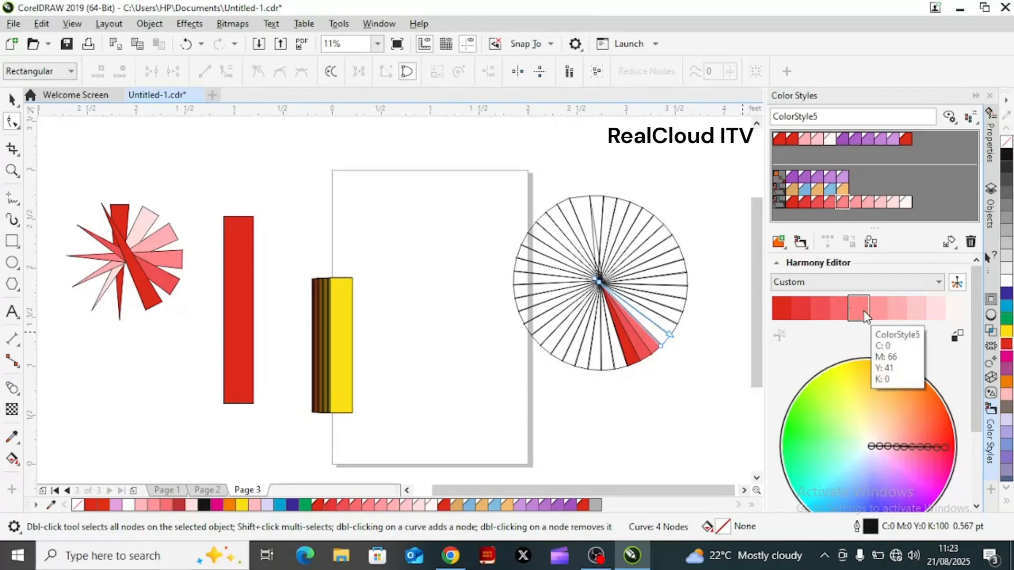
double_click(866, 315)
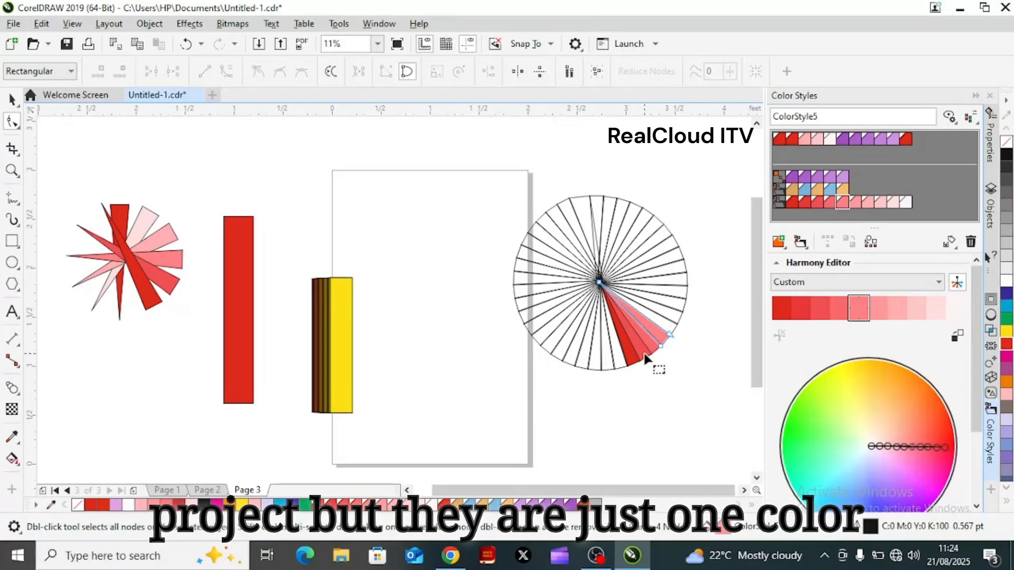
left_click(670, 327)
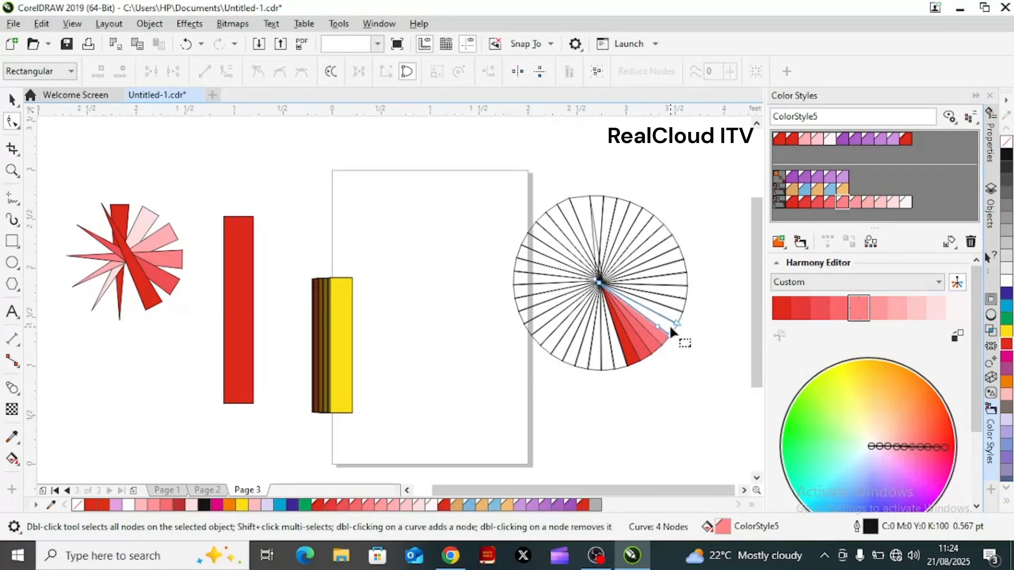
left_click(901, 311)
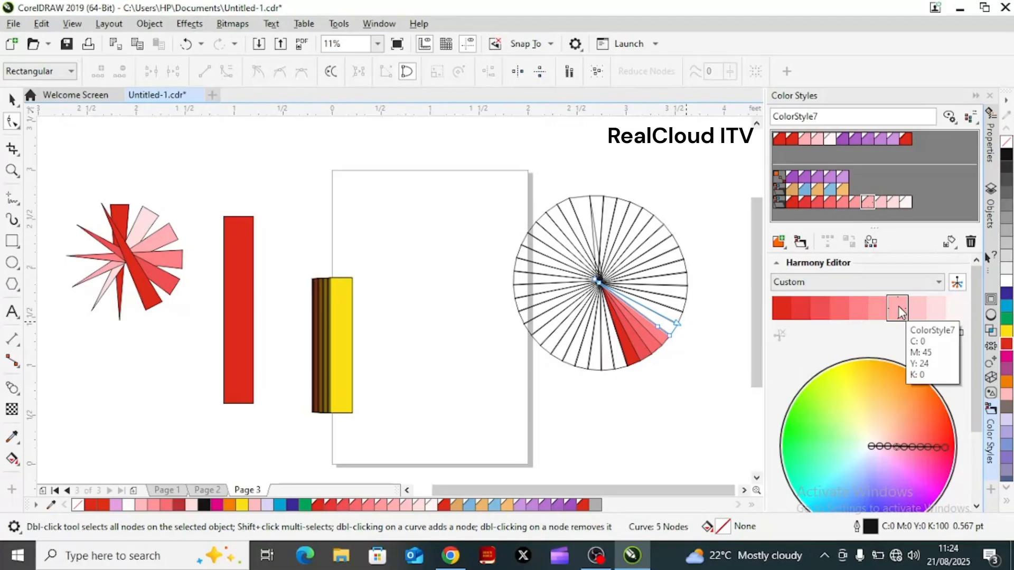
double_click(900, 312)
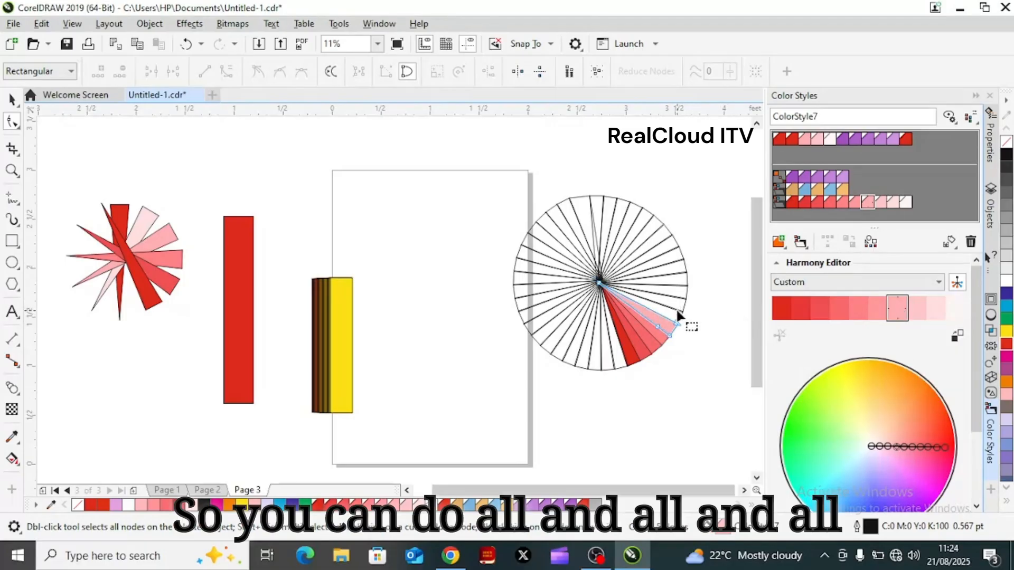
left_click(678, 313)
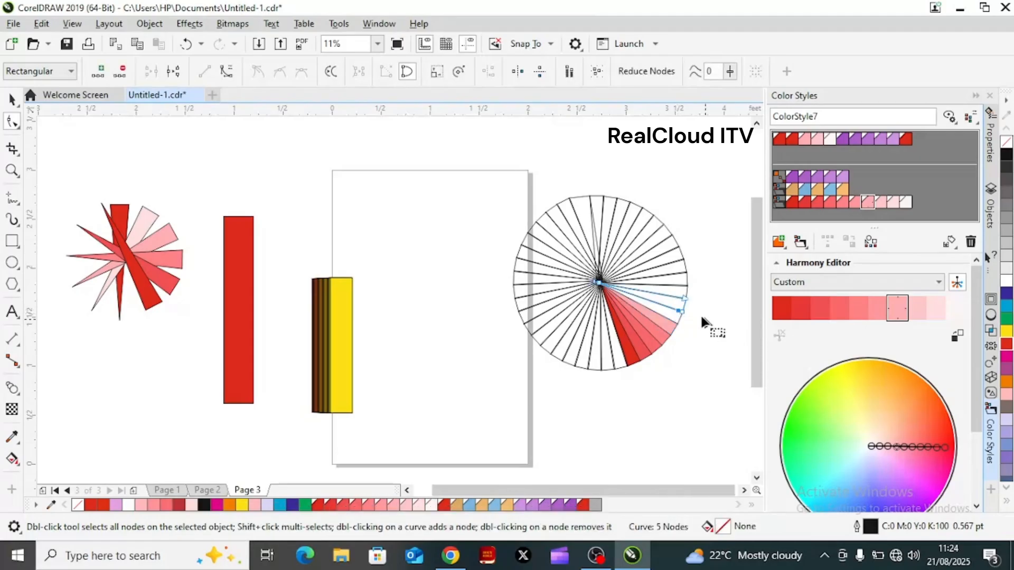
key("Delete")
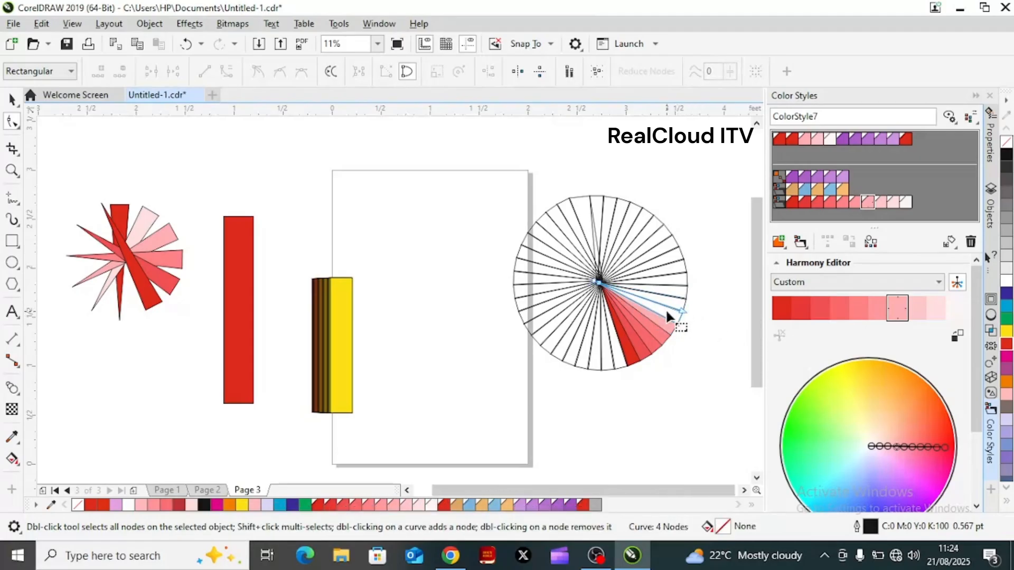
double_click(938, 314)
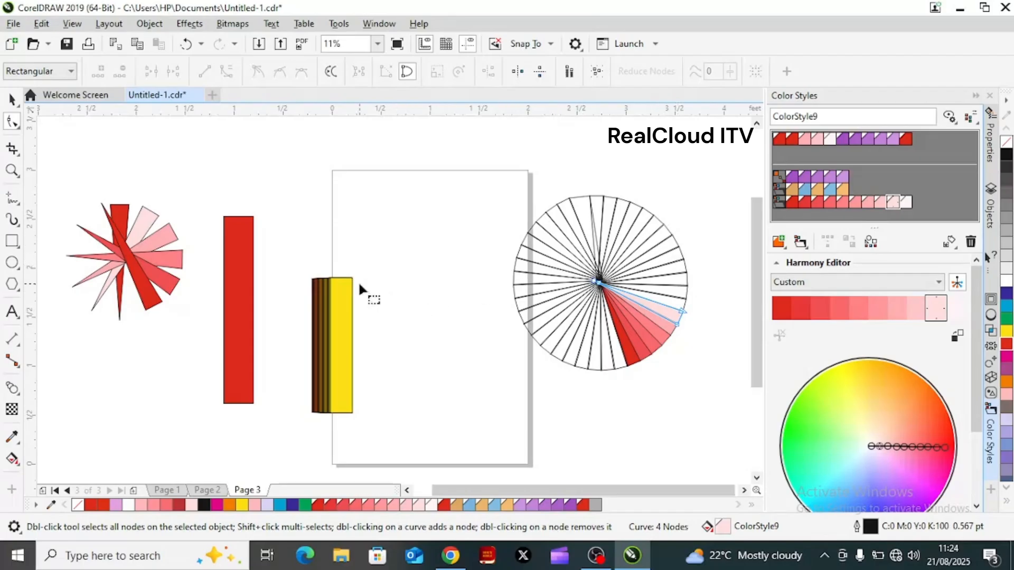
left_click(11, 100)
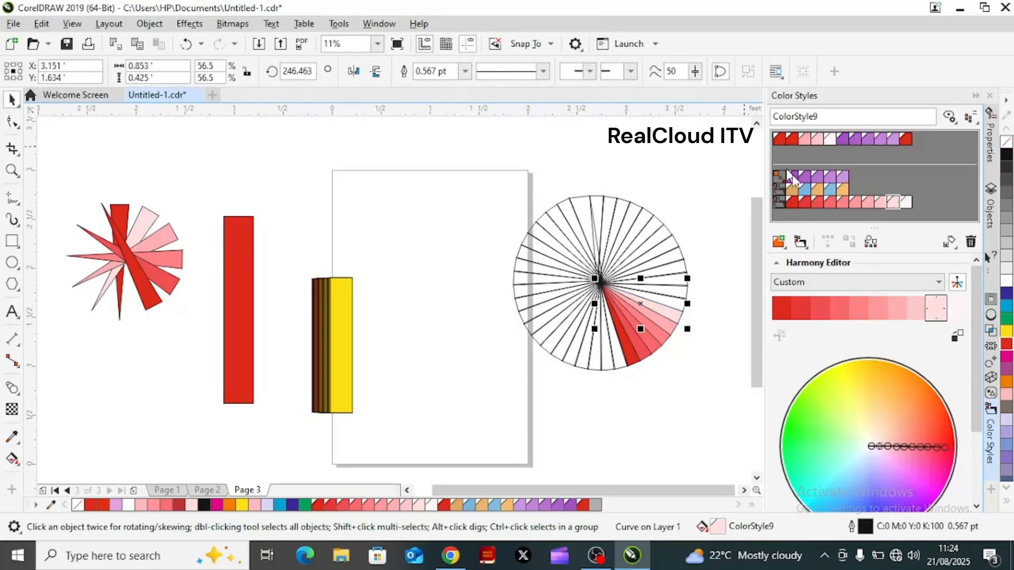
Step: Continue counterclockwise in the large circle, filling three wedges with ColorStyle26, ColorStyle27 and ColorStyle28 from the orange and blue harmony
double_click(676, 299)
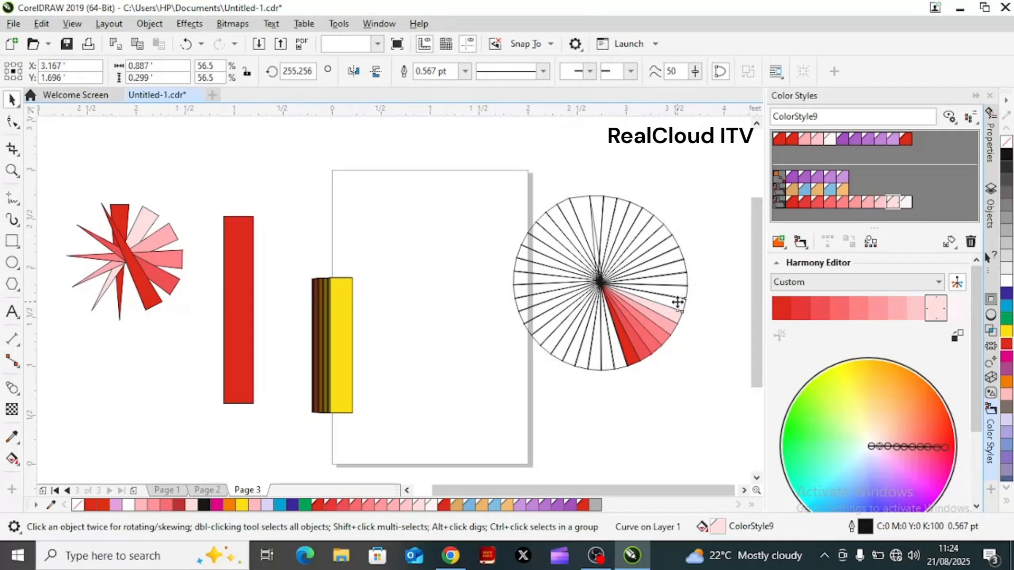
left_click(795, 192)
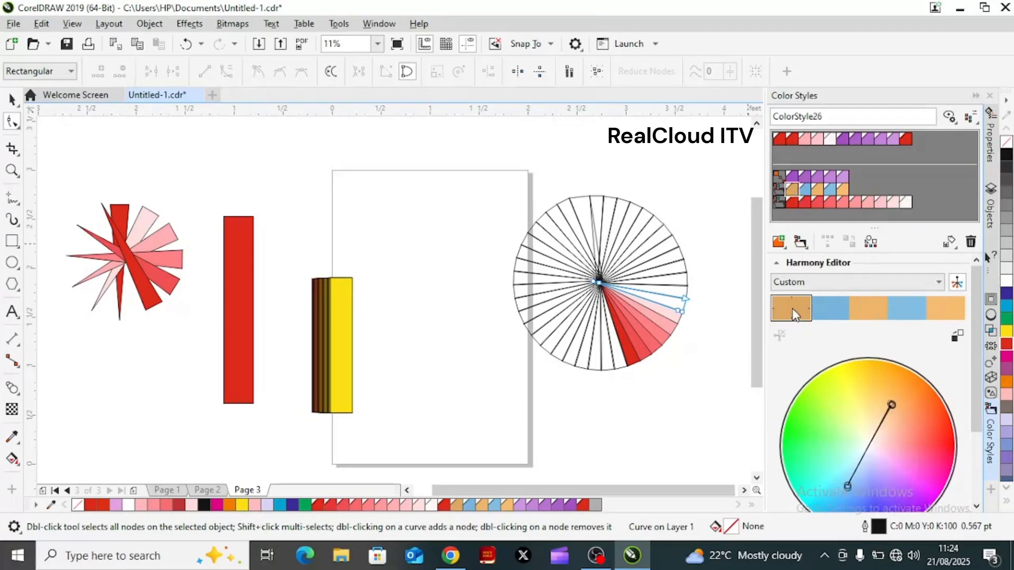
left_click_drag(794, 314, 666, 292)
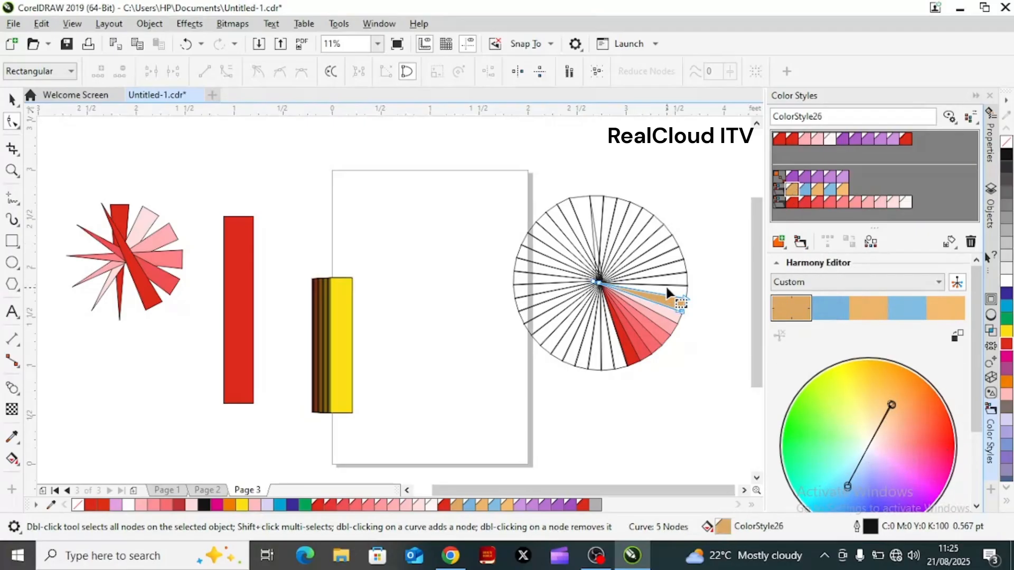
left_click(665, 284)
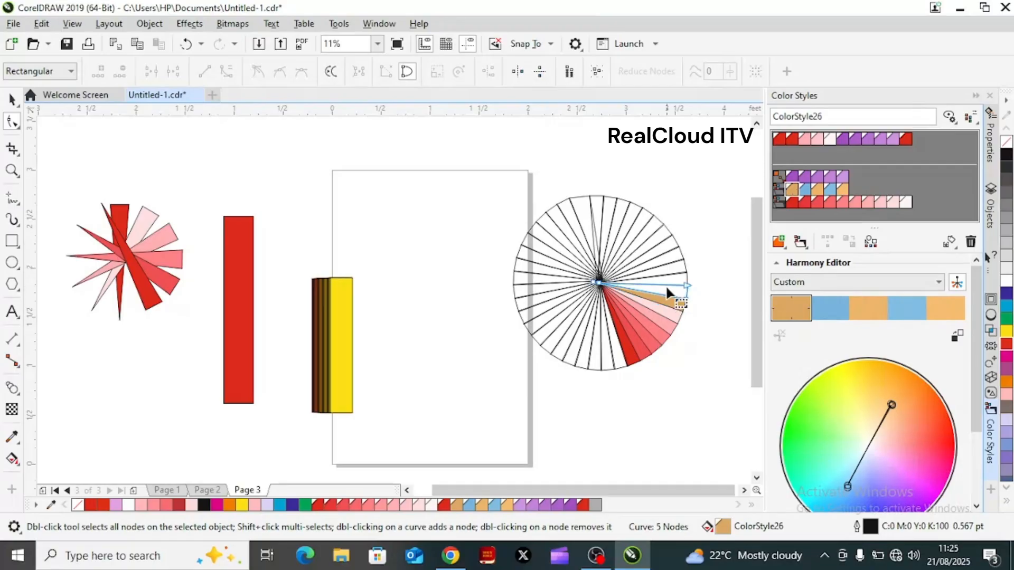
left_click(835, 306)
left_click_drag(836, 306, 679, 281)
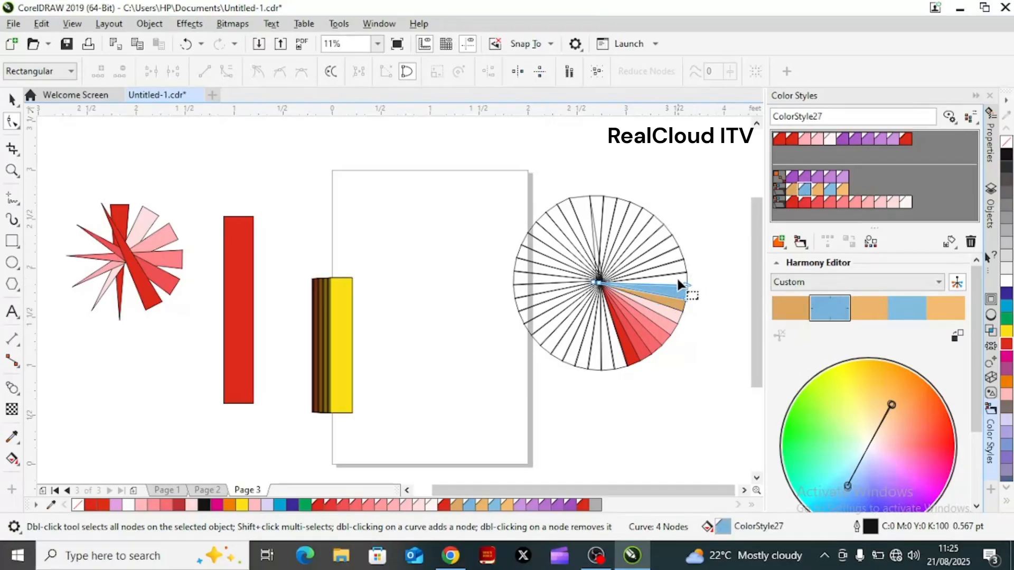
left_click(677, 278)
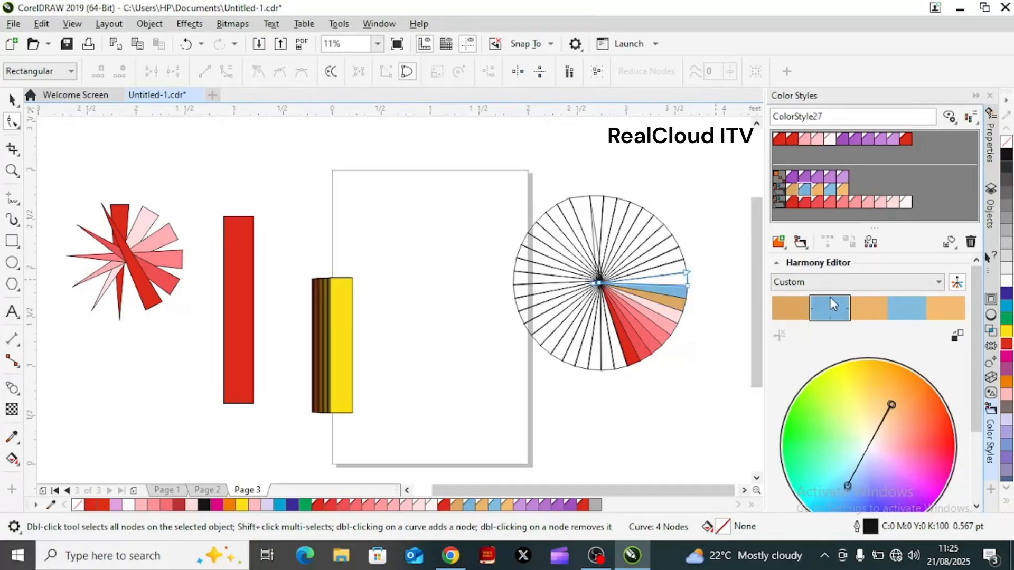
left_click(879, 317)
left_click_drag(879, 317, 679, 275)
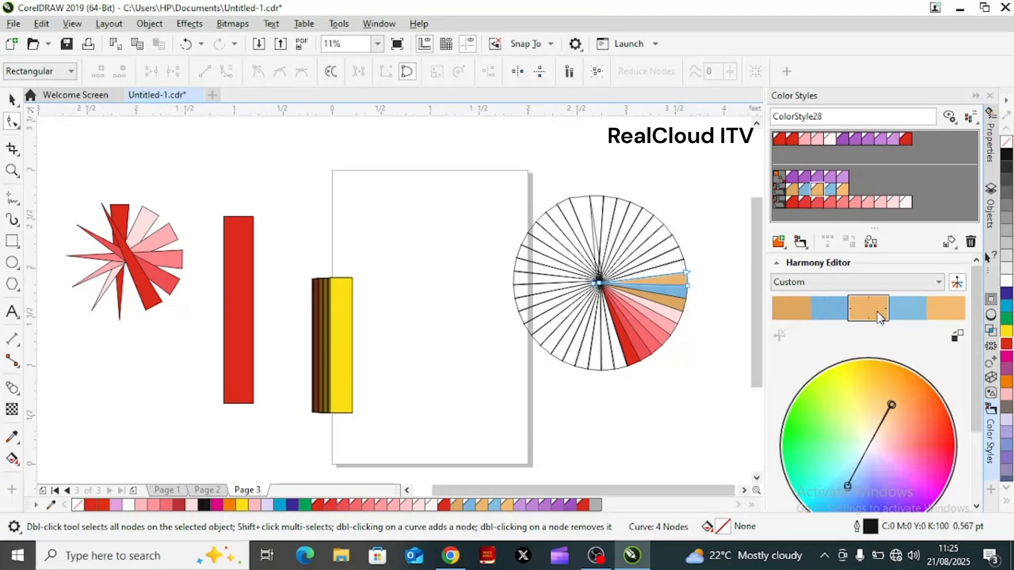
Step: Fill the following two wedges of the large circle with ColorStyle29 and ColorStyle30 from the orange and blue harmony
left_click(669, 265)
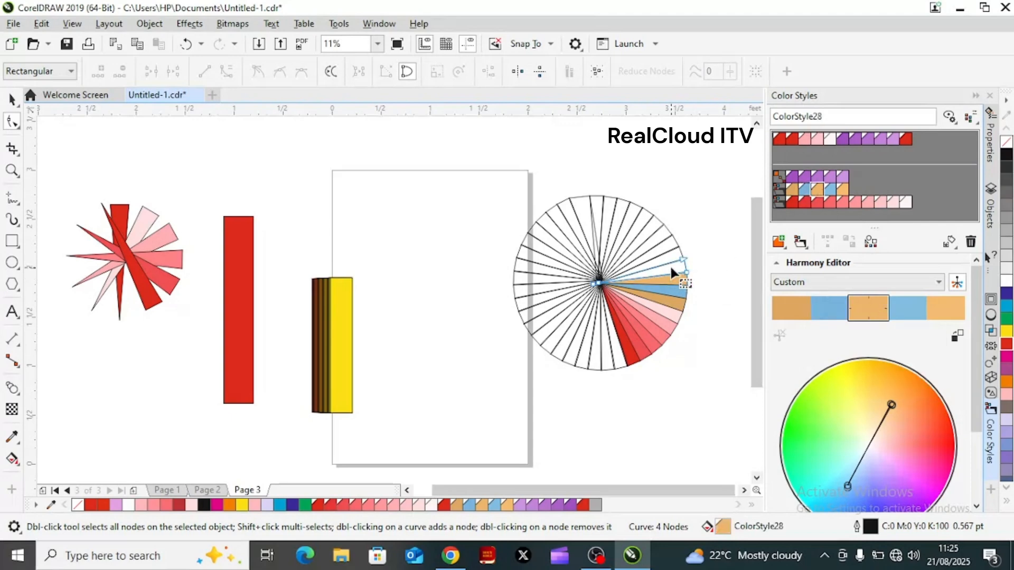
left_click(917, 315)
left_click_drag(917, 316, 678, 265)
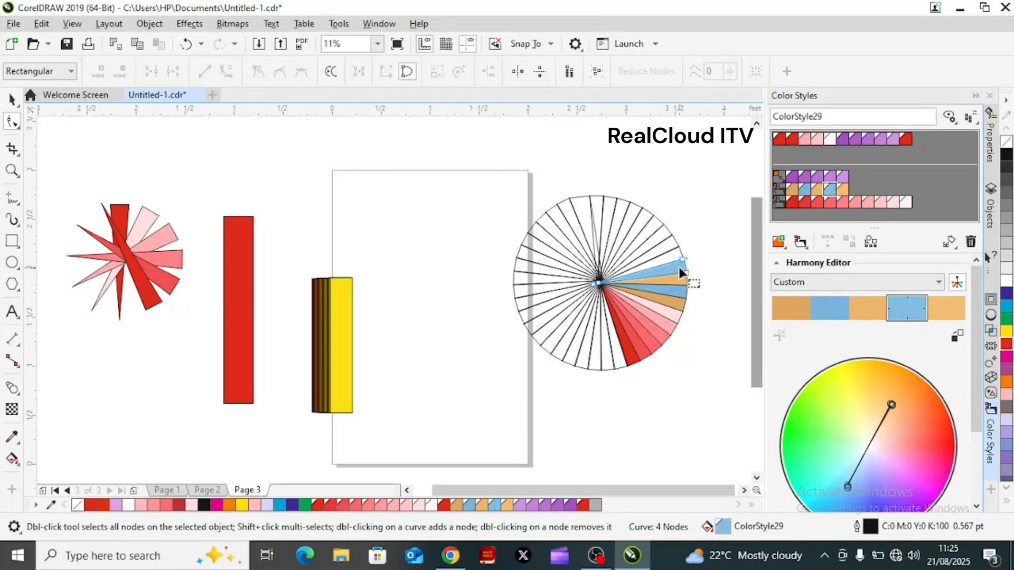
left_click(671, 253)
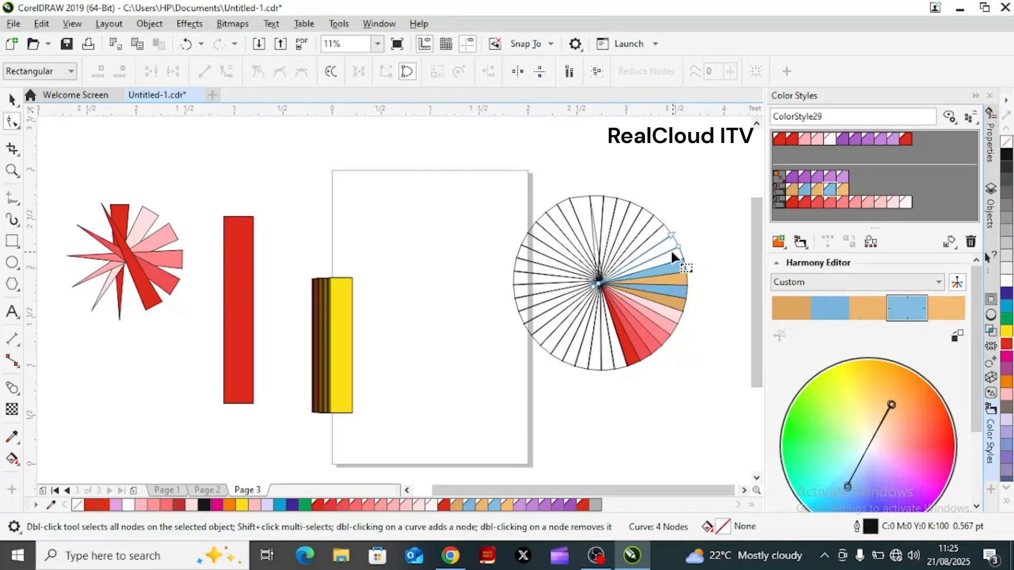
left_click(671, 250)
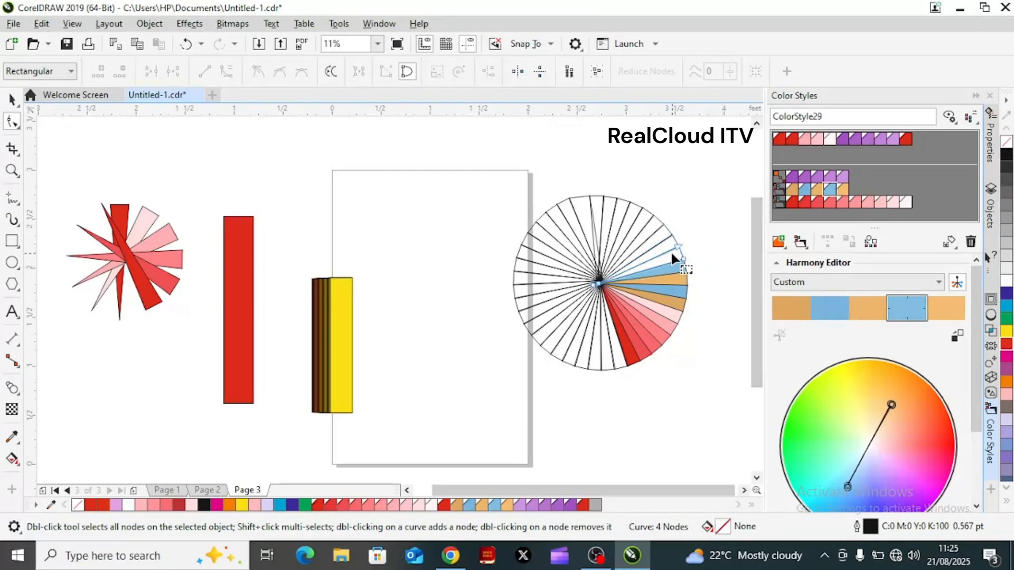
left_click(948, 312)
left_click_drag(947, 312, 675, 256)
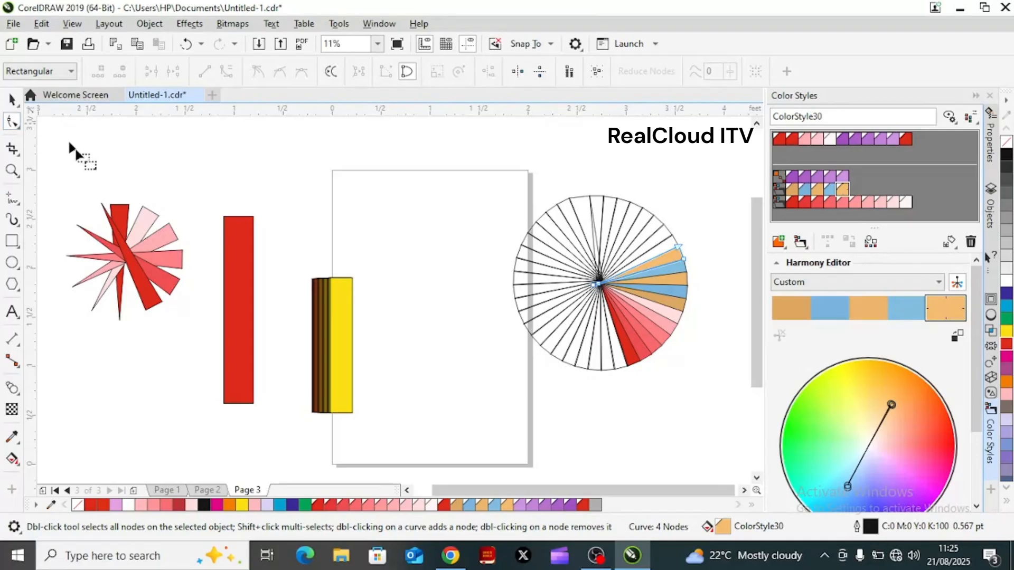
Step: Draw a circle about 1.09 ft in diameter over the small star
left_click(12, 266)
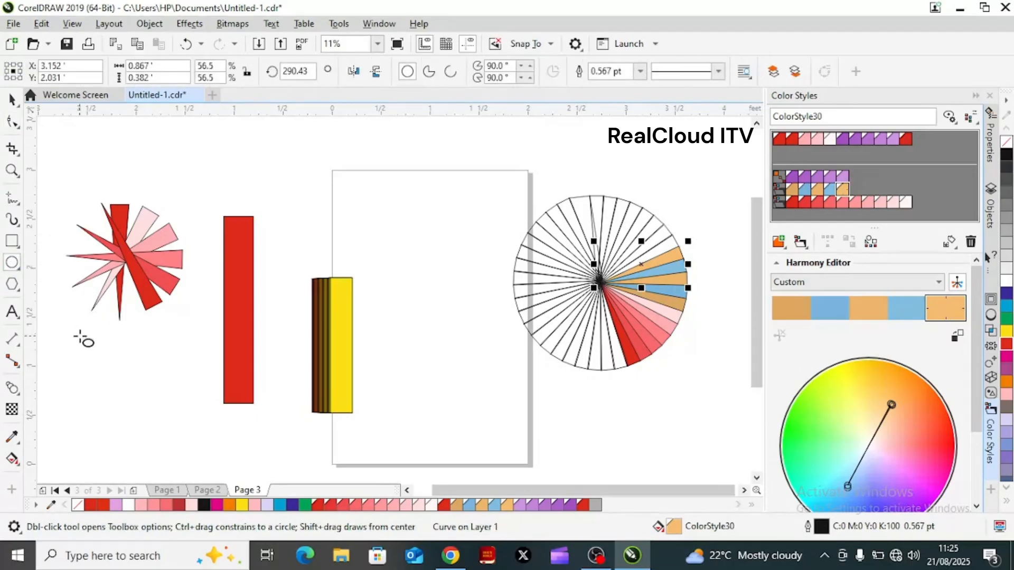
left_click_drag(79, 336, 112, 228)
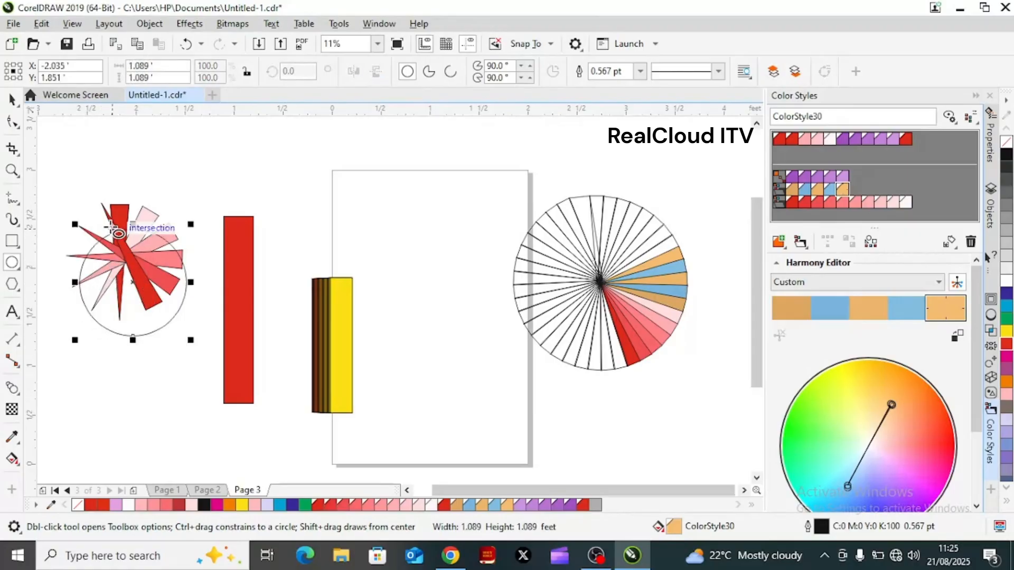
key("space")
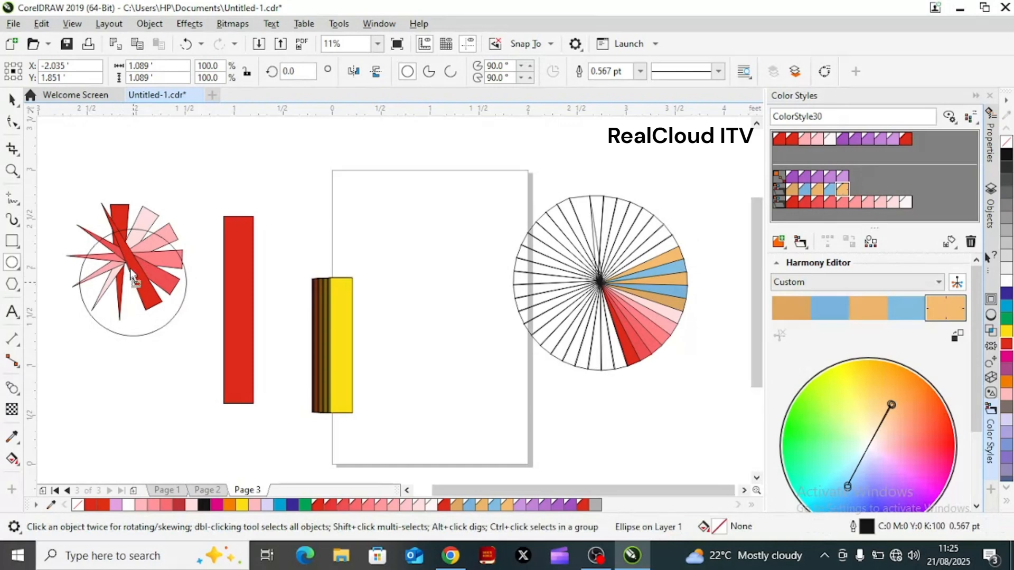
Step: Resize the circle to about 0.917 ft in diameter around the small star's centre and move it below the star
left_click_drag(130, 280, 124, 258)
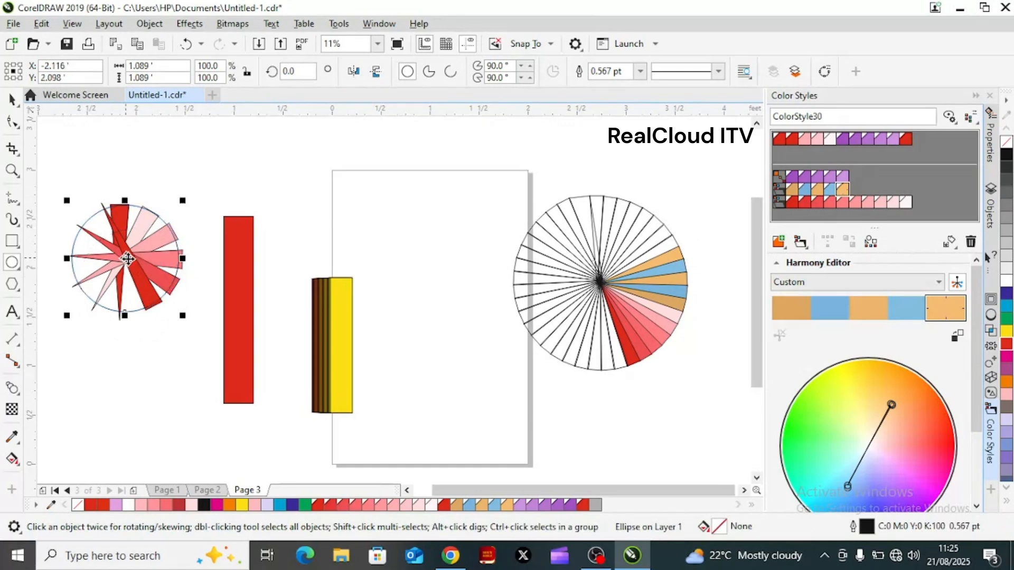
left_click_drag(186, 319, 127, 261)
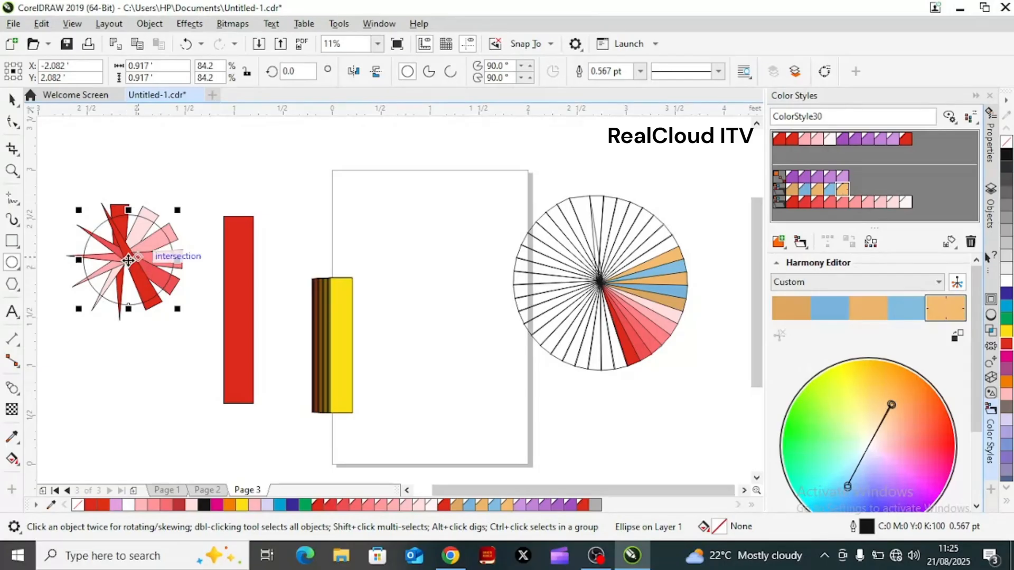
left_click_drag(129, 262, 148, 394)
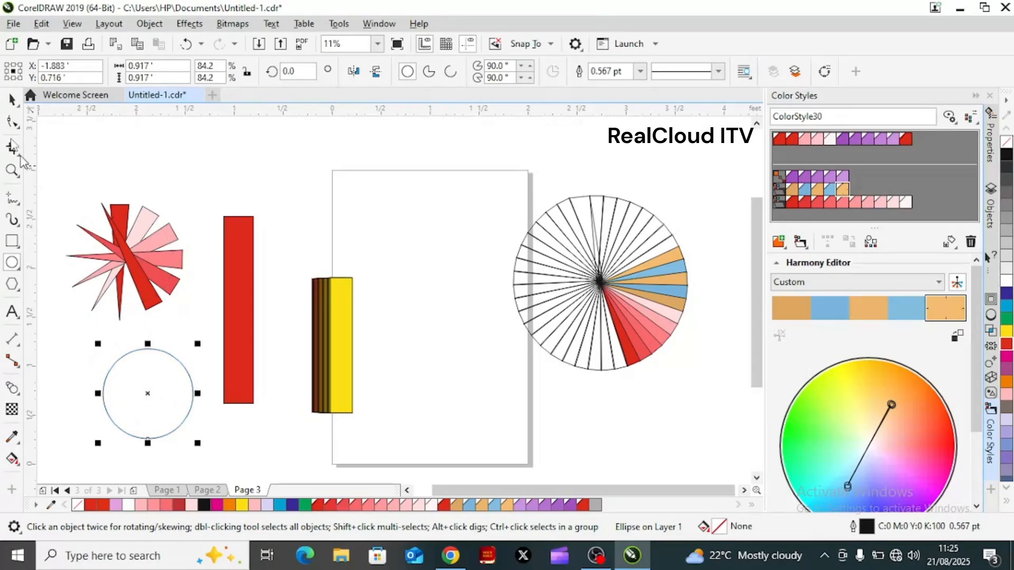
Step: Group the six objects of the small star and place a copy of the group above the tall red rectangle
left_click(12, 100)
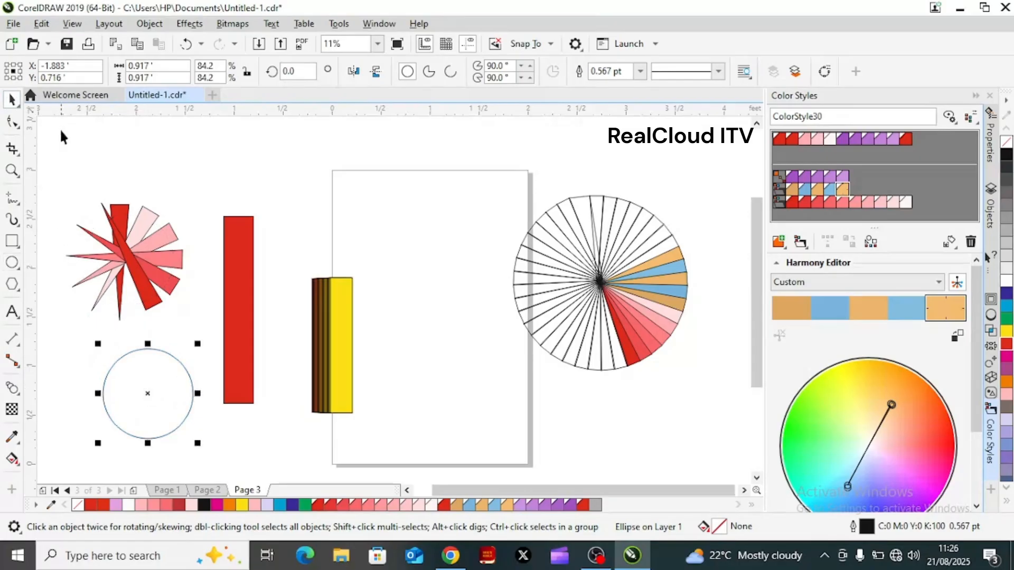
left_click(65, 197)
left_click_drag(62, 187, 164, 296)
left_click_drag(203, 333, 199, 332)
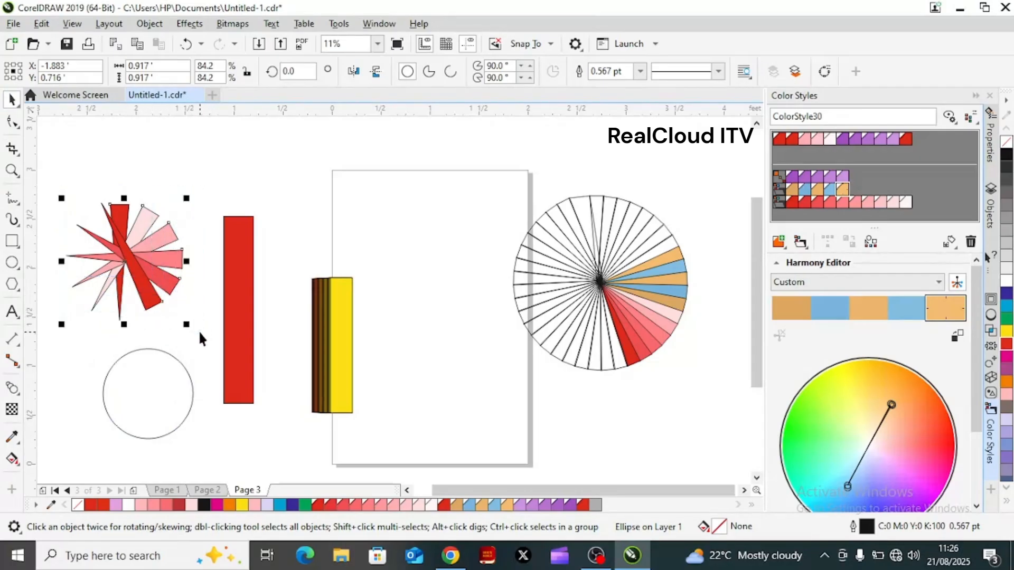
right_click(123, 255)
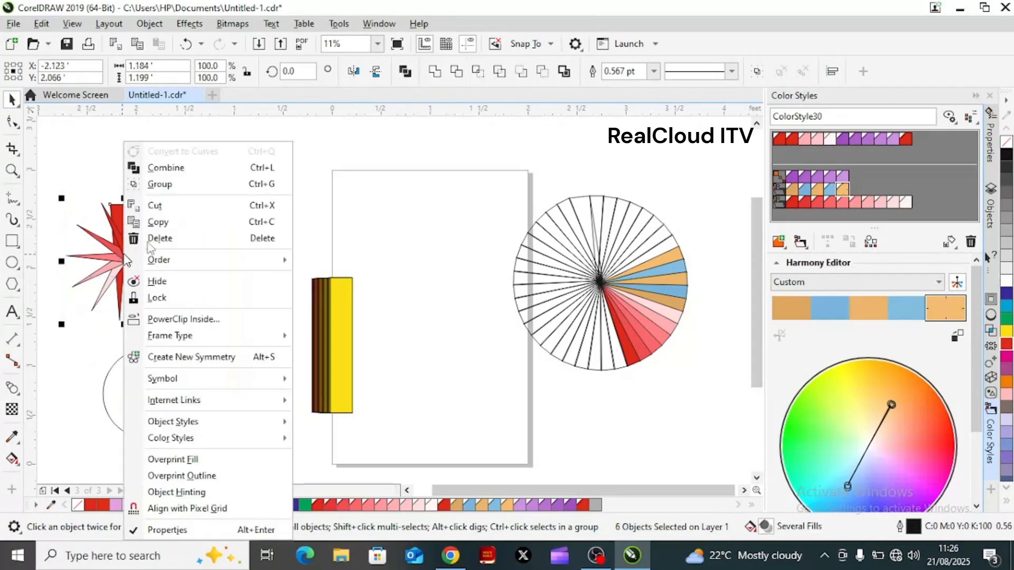
left_click(175, 186)
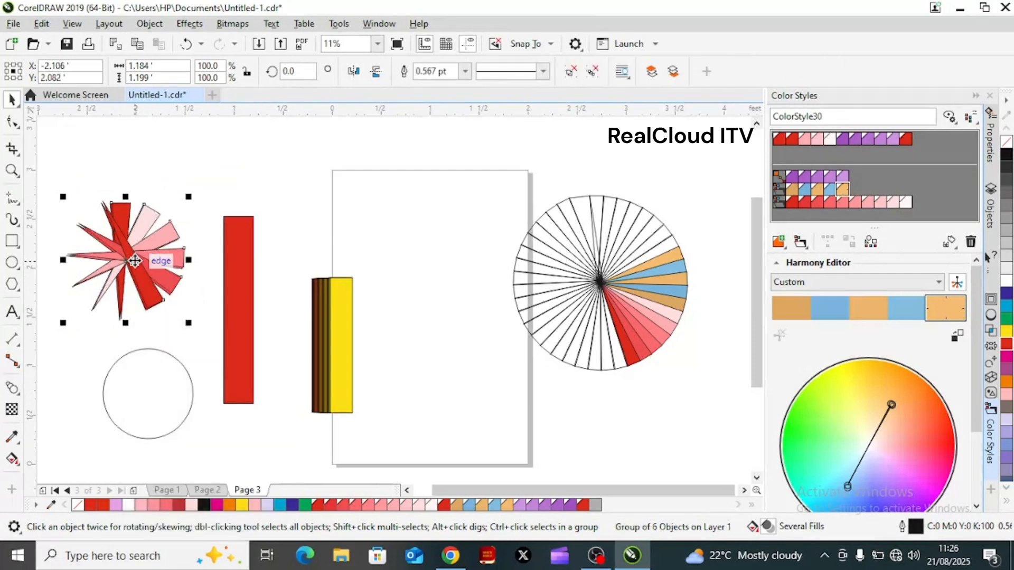
left_click_drag(134, 261, 306, 182)
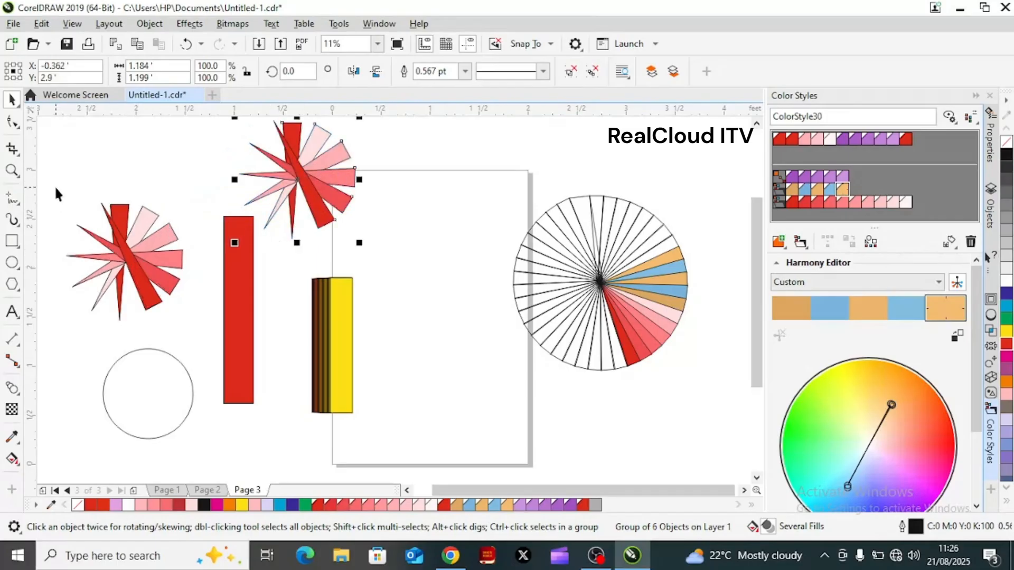
Step: Ungroup all objects of the original small star and select its medium pink wedge separately
left_click_drag(55, 187, 192, 328)
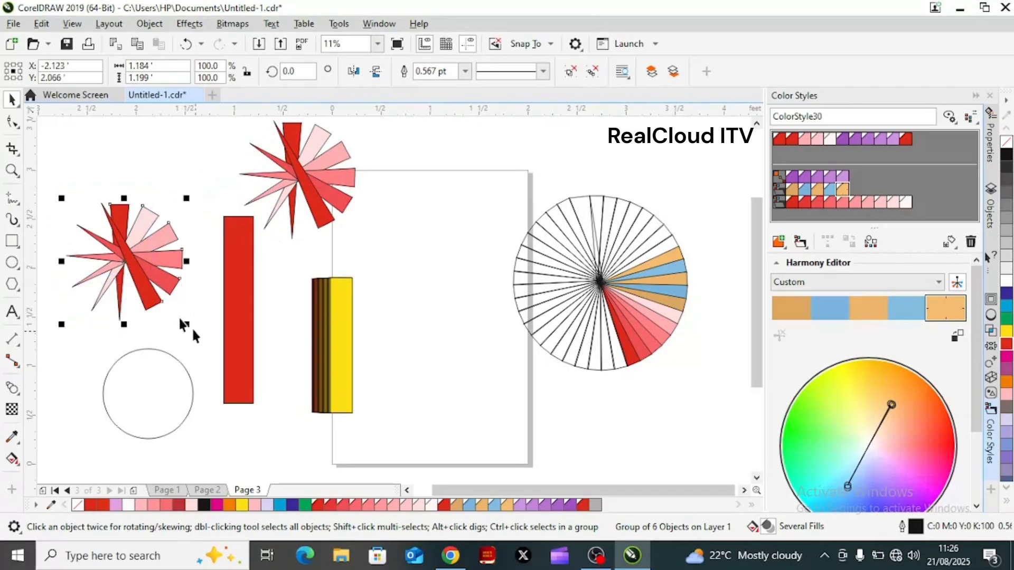
right_click(119, 254)
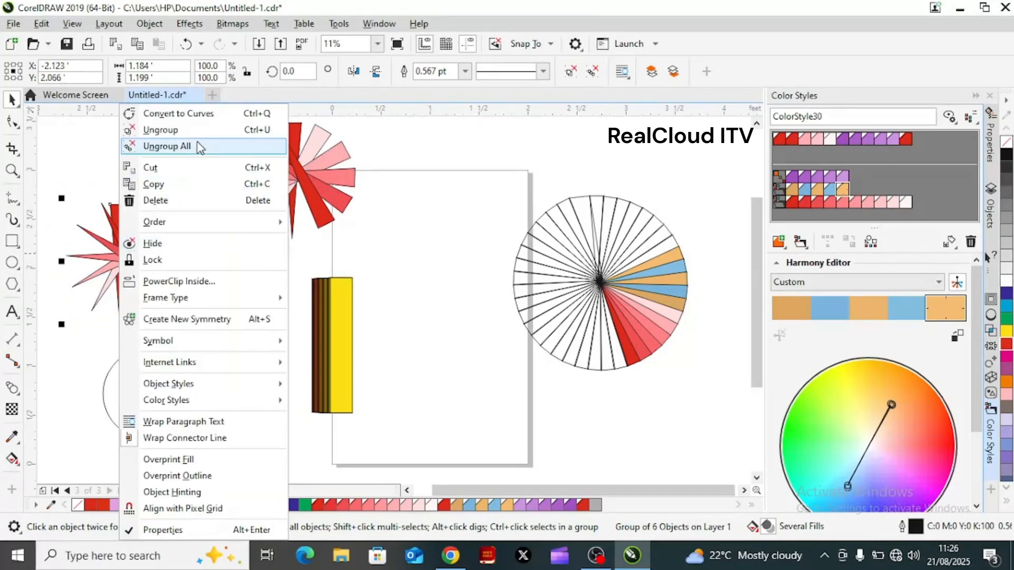
left_click(166, 146)
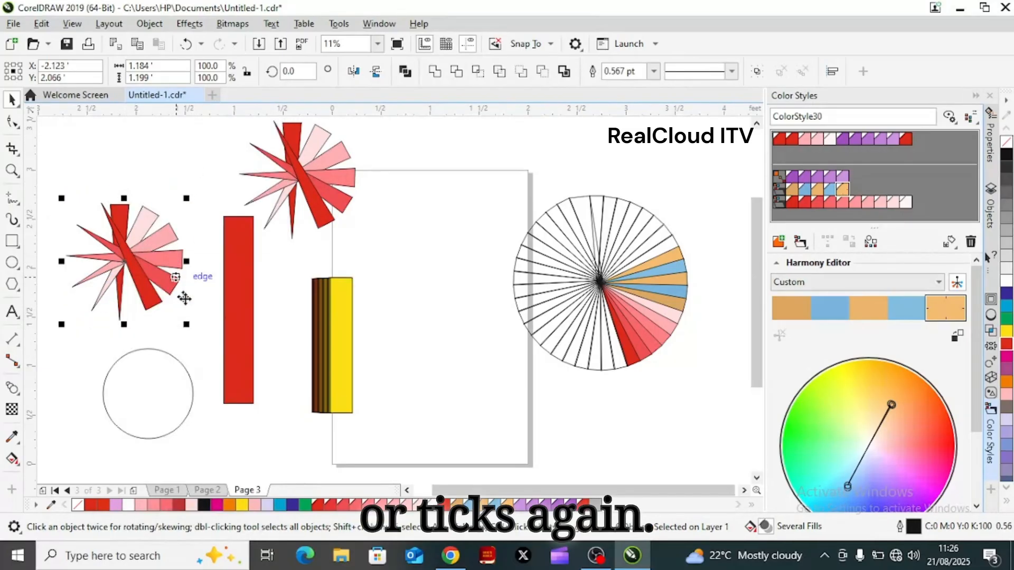
left_click(150, 297)
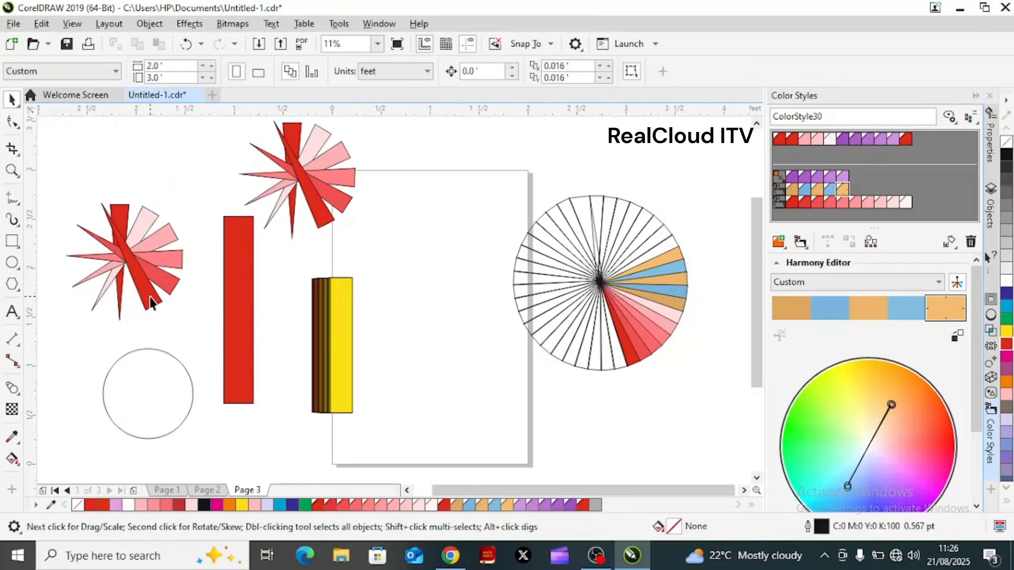
left_click(181, 259)
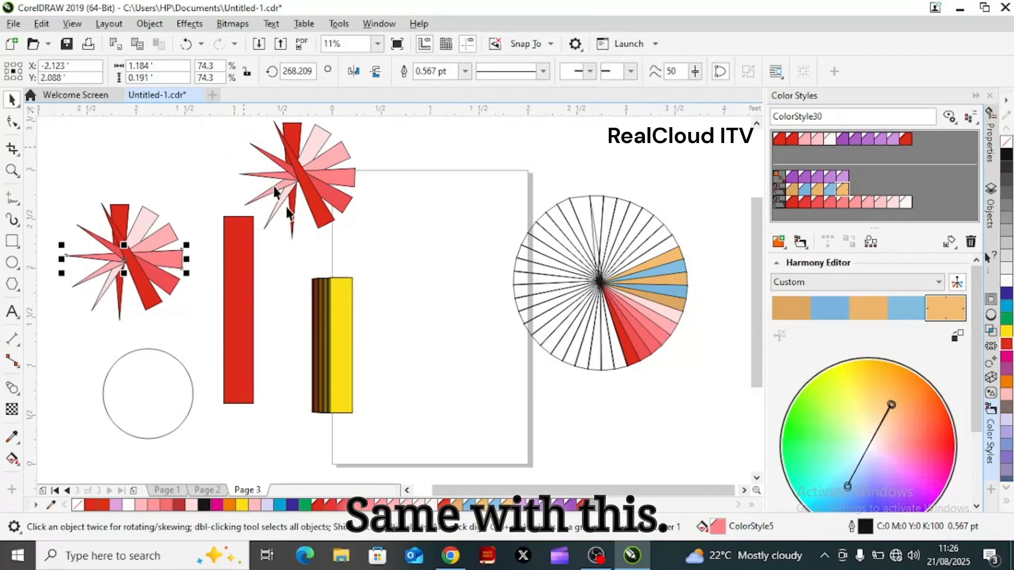
Step: Ungroup all objects of the copied star and check that its pink and vertical red wedges can be selected separately
left_click_drag(363, 233, 233, 171)
left_click(315, 250)
right_click(315, 249)
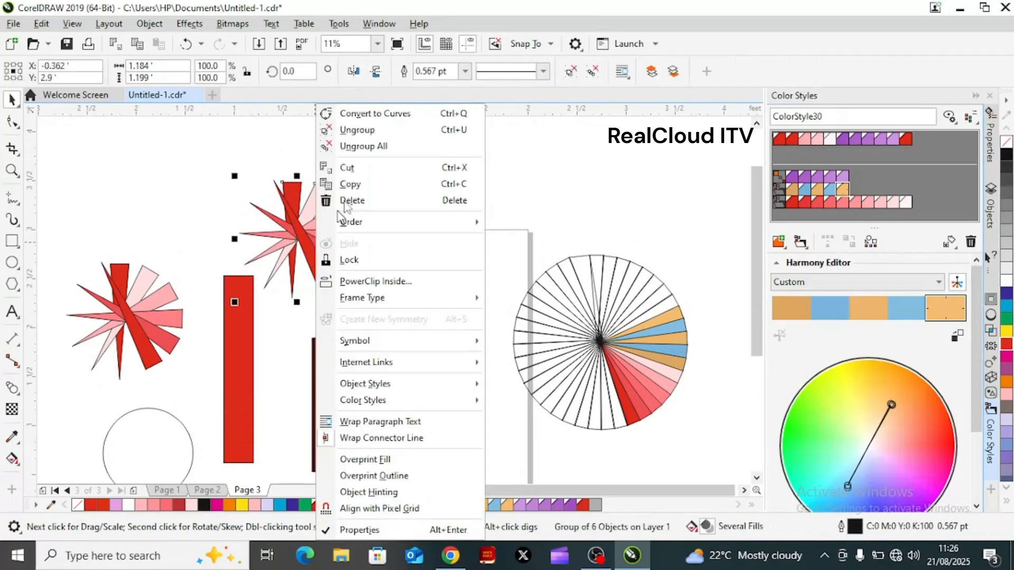
left_click(384, 150)
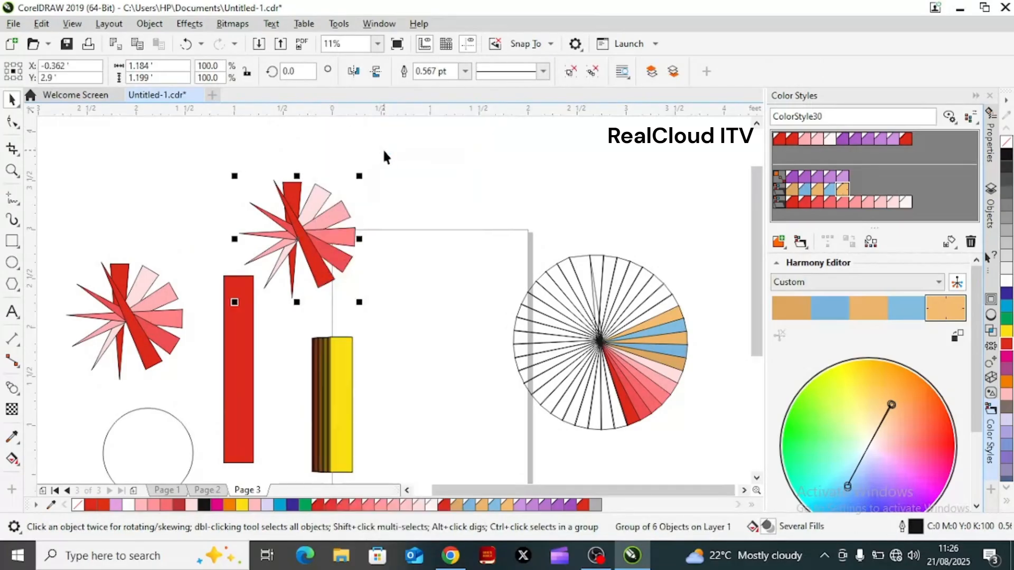
left_click(361, 215)
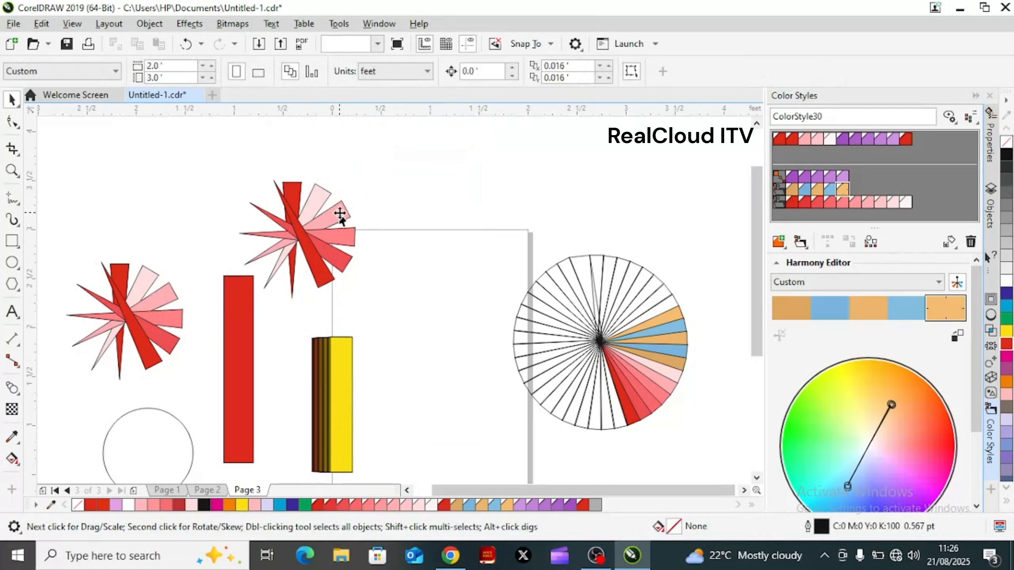
left_click(340, 213)
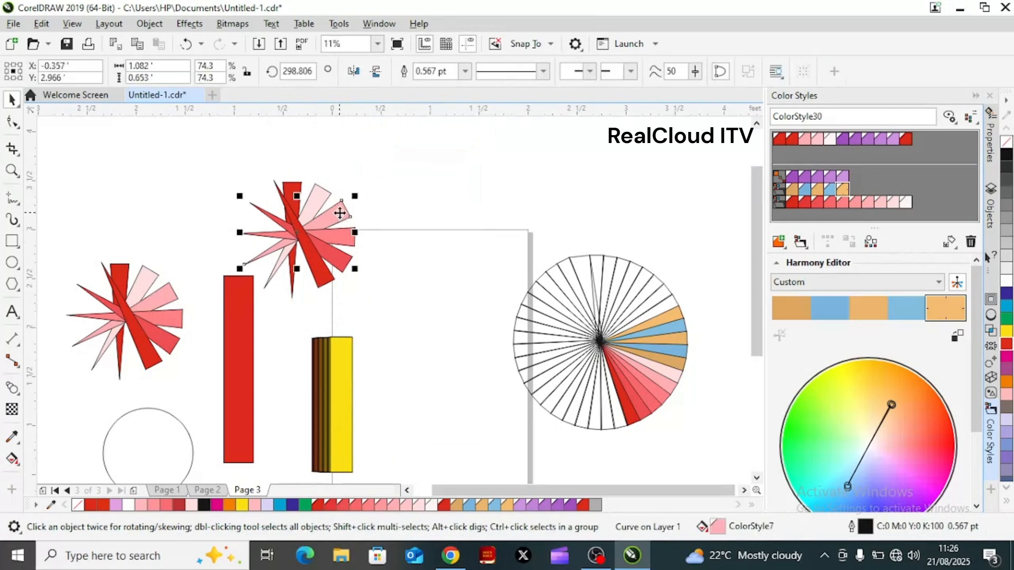
left_click(291, 199)
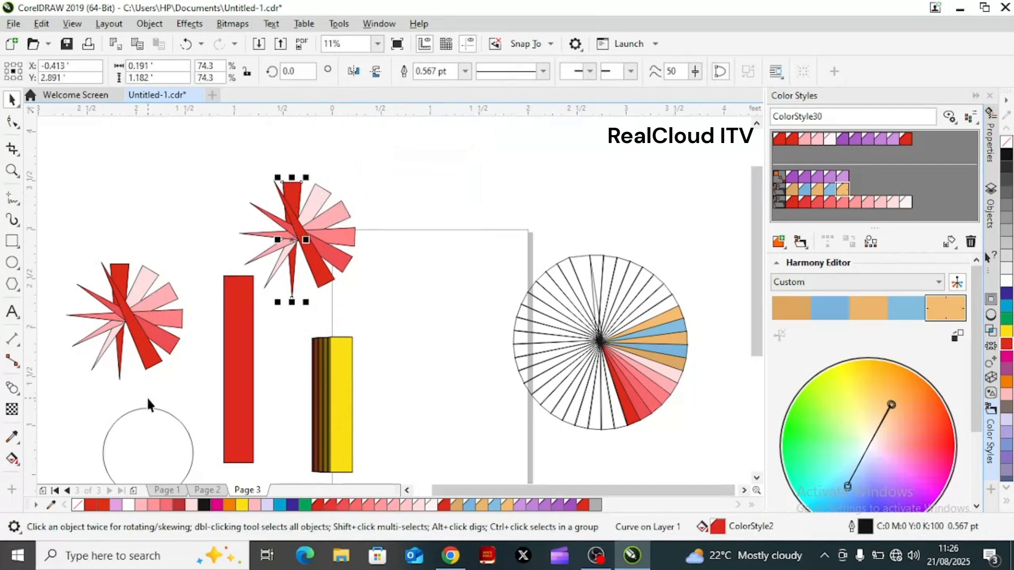
Step: Centre the circle and a copy of it on the two stars, and trim the original star's vertical red wedge with its circle
left_click_drag(150, 456, 294, 238)
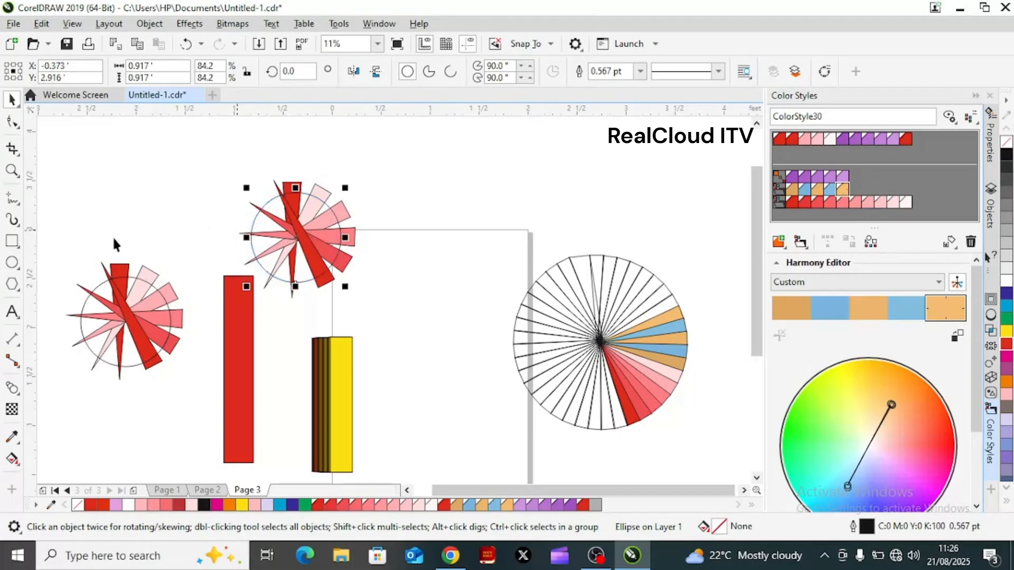
left_click_drag(52, 236, 200, 403)
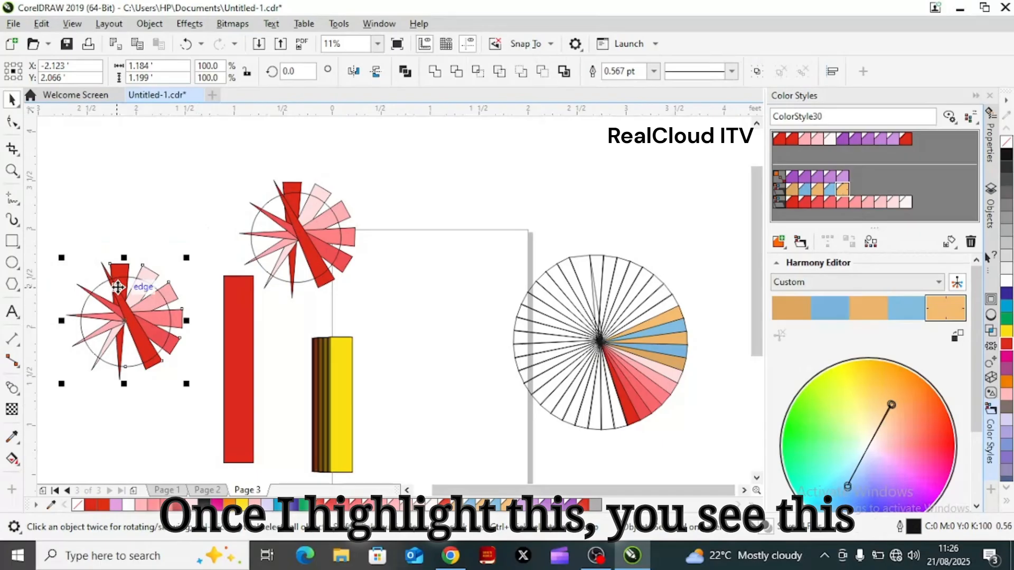
left_click(457, 74)
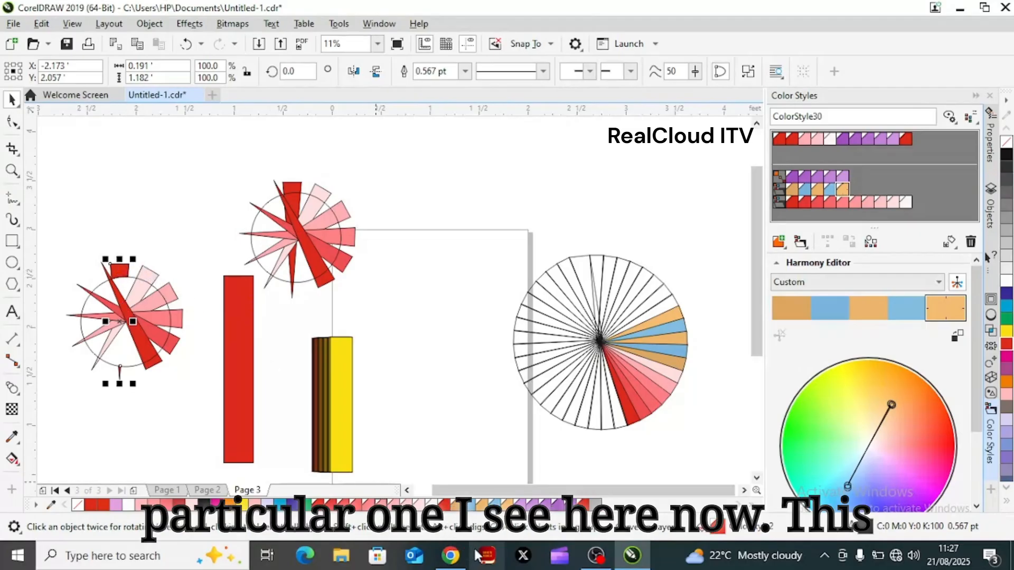
left_click(494, 550)
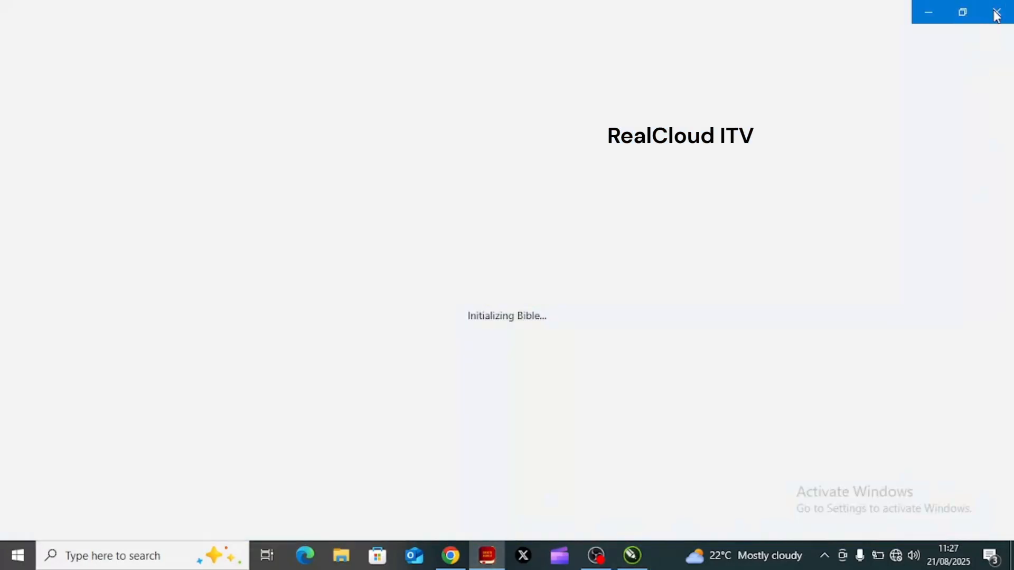
left_click(996, 11)
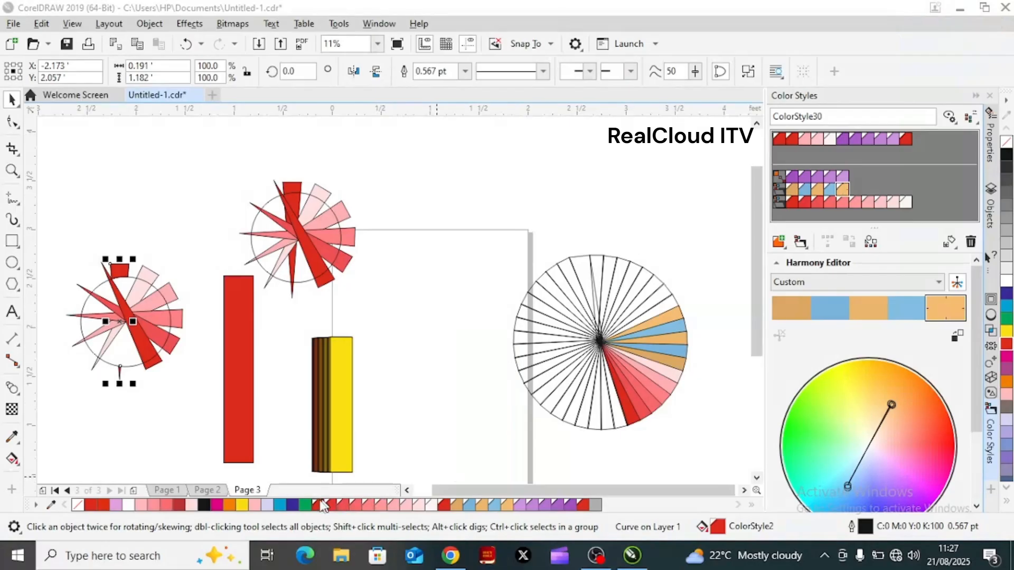
left_click(249, 553)
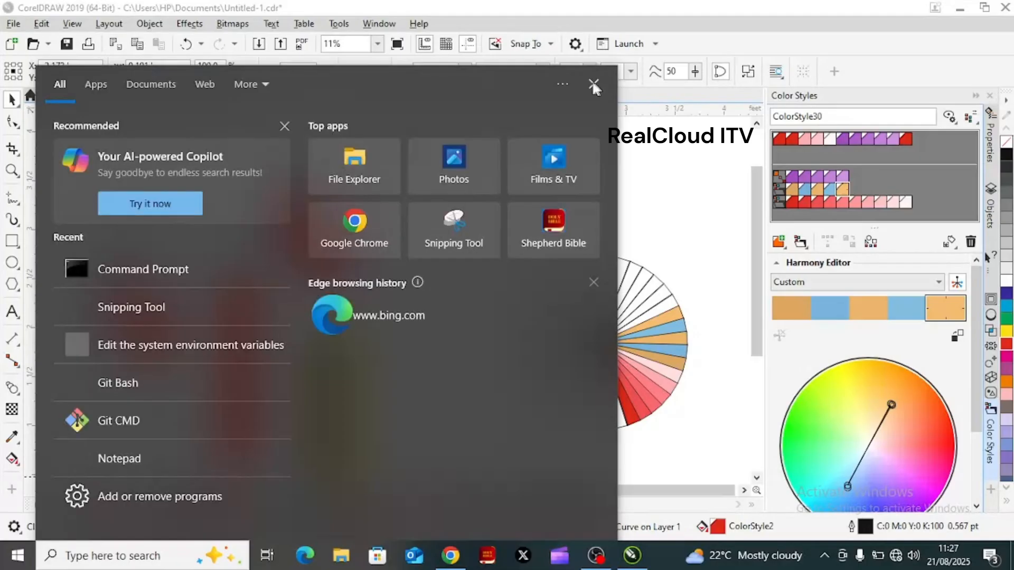
left_click(590, 85)
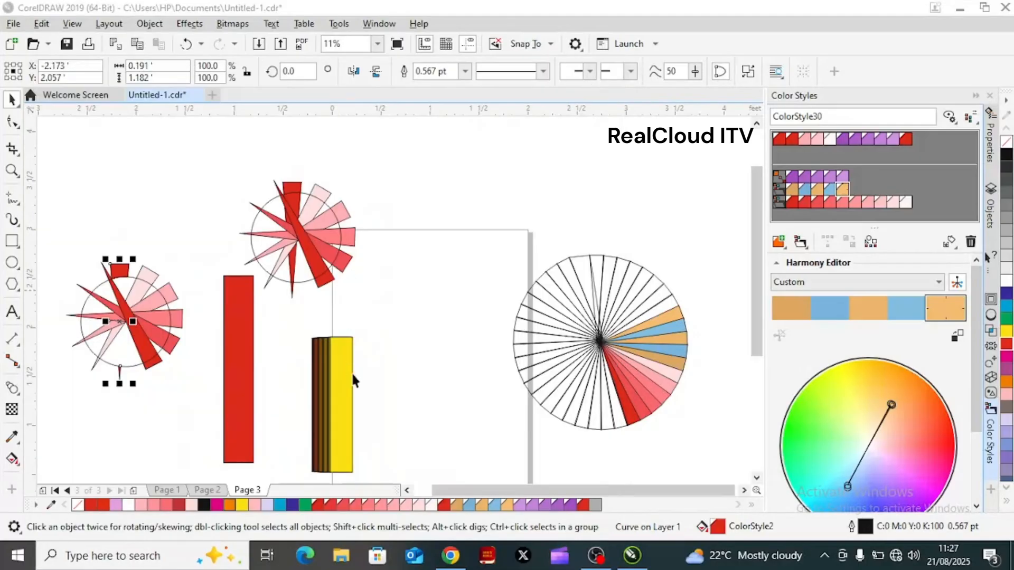
Step: Move the trimmed vertical red wedge pieces out of the circle to just above the original star
left_click(119, 322)
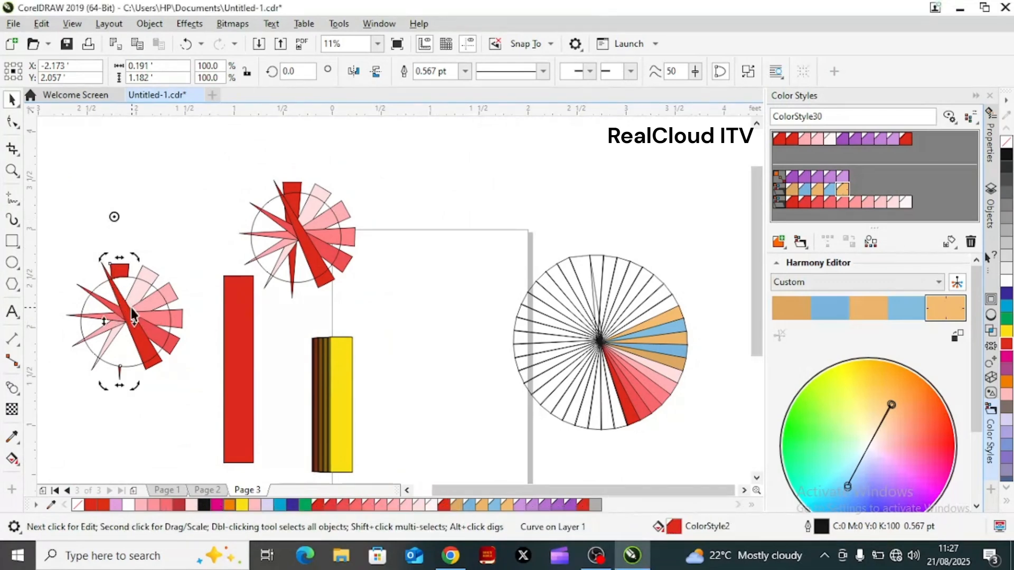
key("ctrl+z")
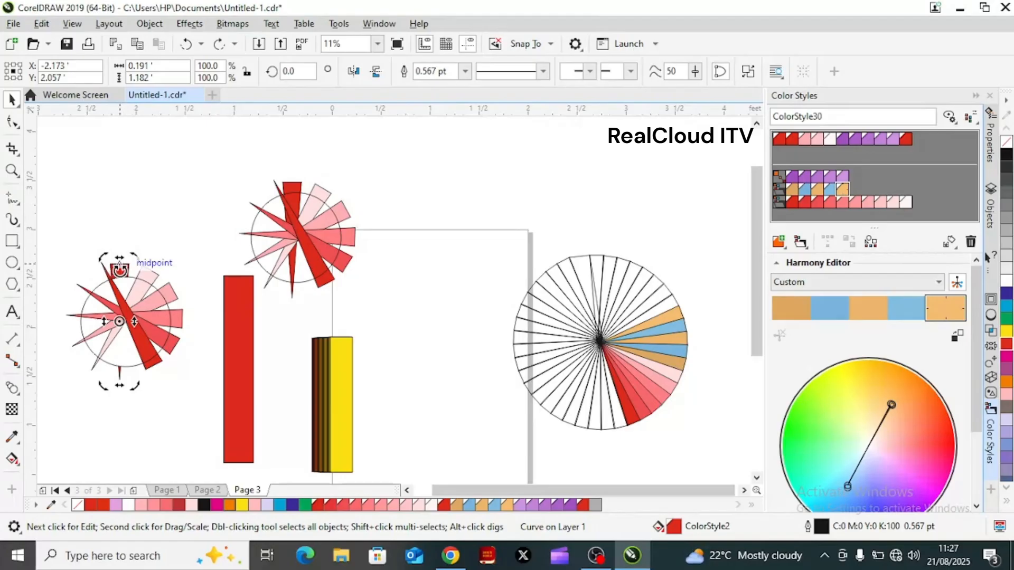
left_click(120, 268)
left_click(120, 321)
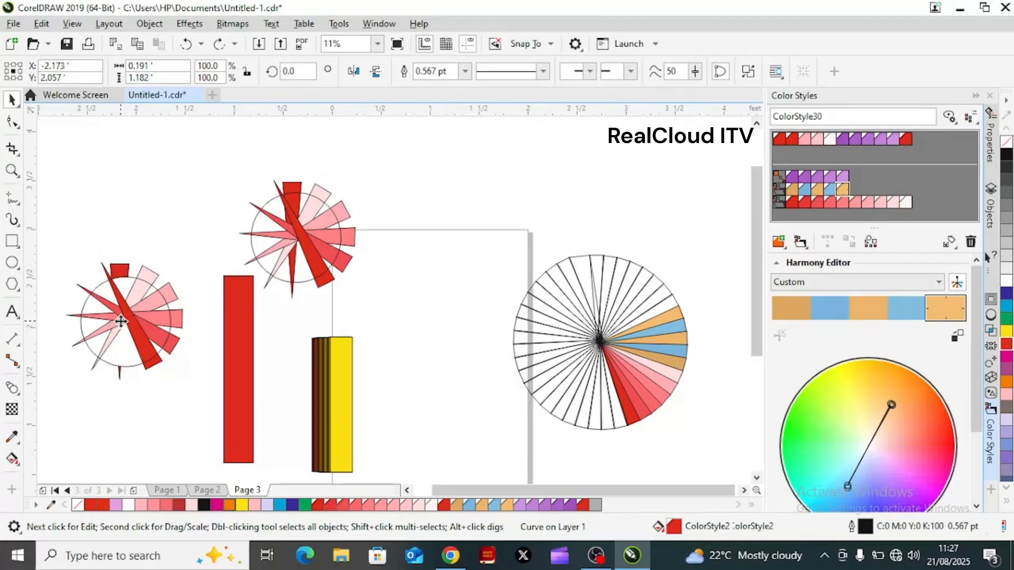
left_click_drag(121, 321, 127, 206)
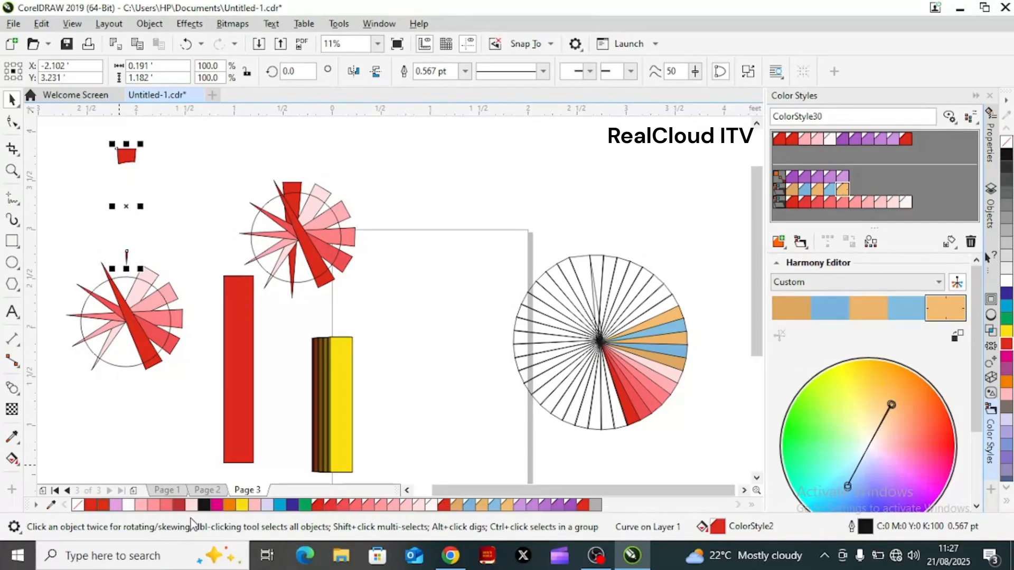
Step: Review the trimmed circular wedge arrangements on page 2 and page 1
left_click(199, 493)
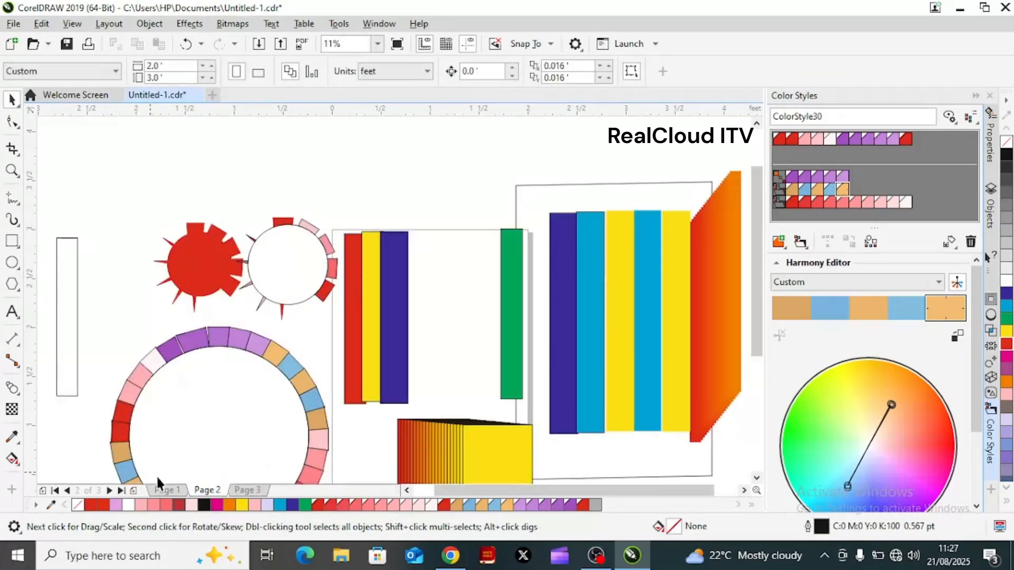
left_click(168, 491)
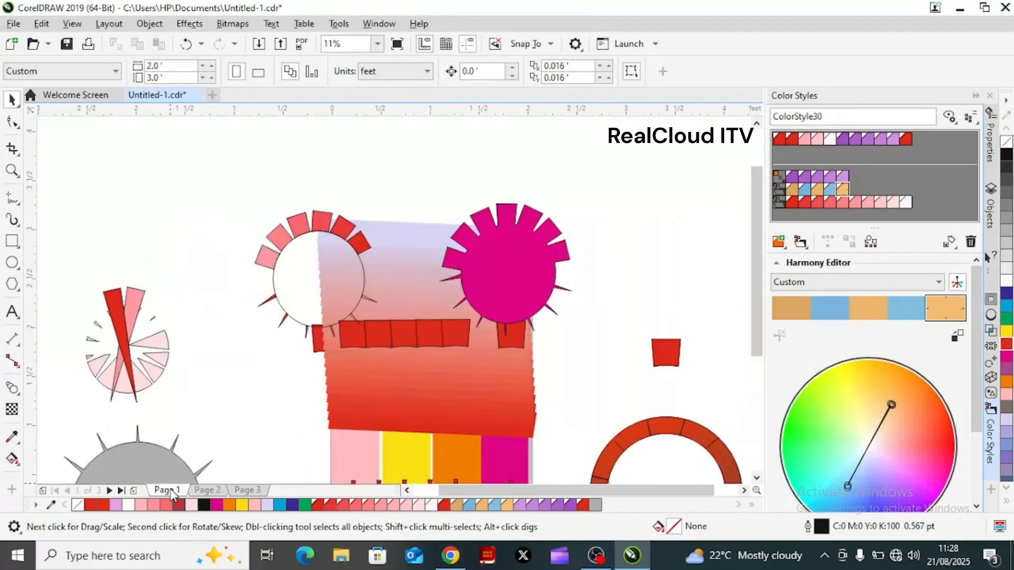
left_click_drag(759, 334, 760, 379)
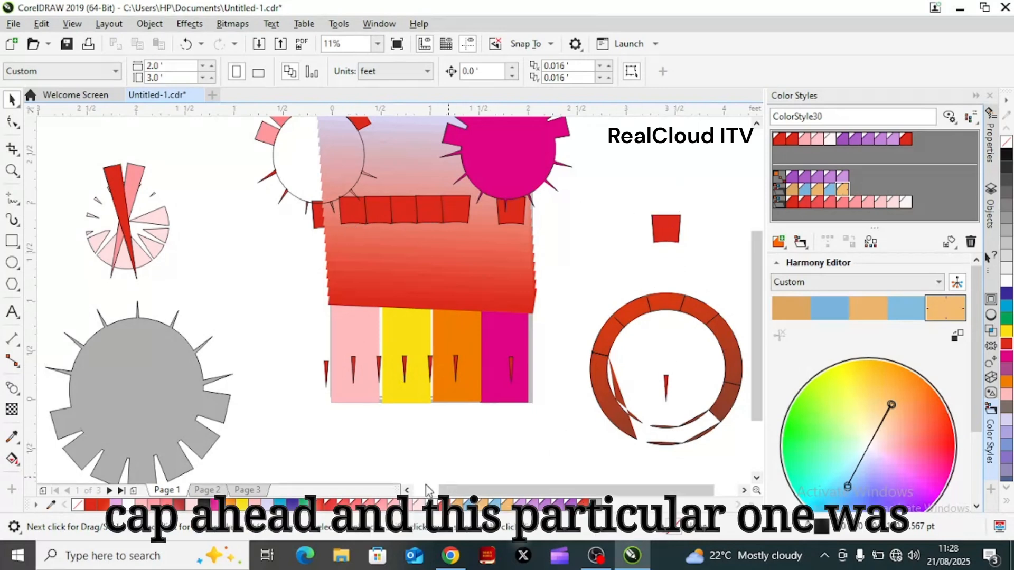
Step: Move the trimmed vertical red wedge pieces on page 3 back down onto the original star
left_click(247, 491)
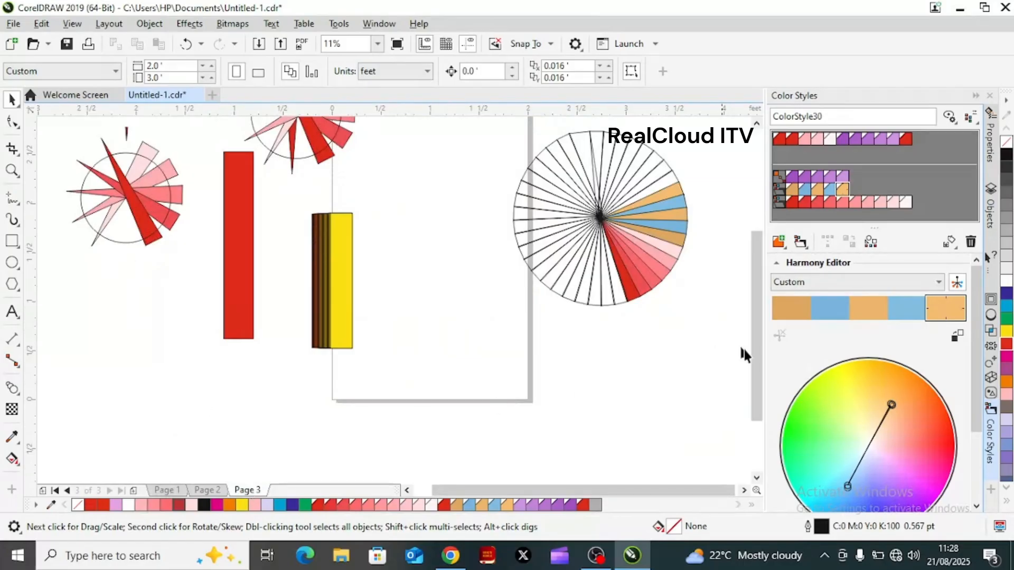
scroll(752, 357, "up", 10)
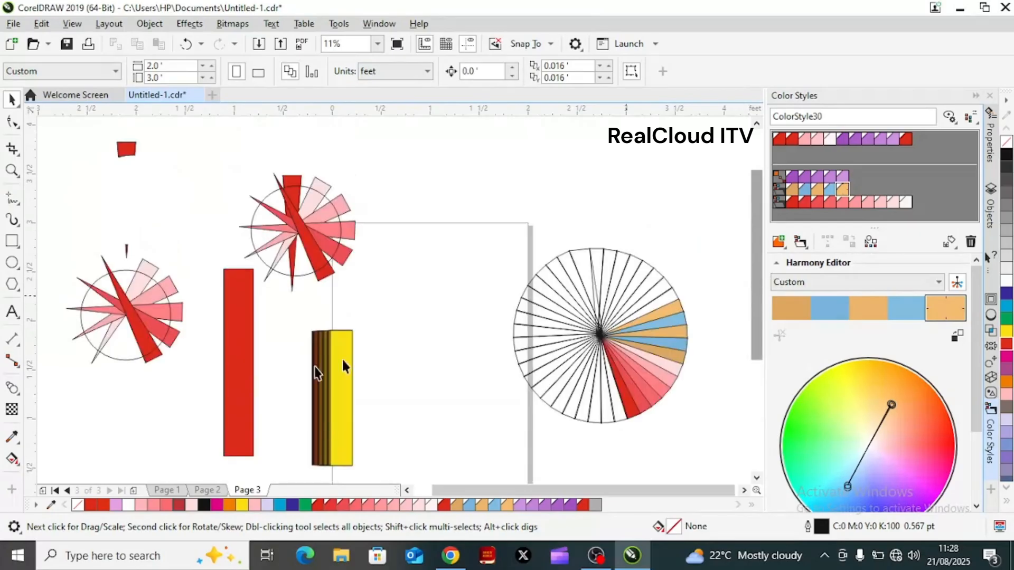
left_click(129, 309)
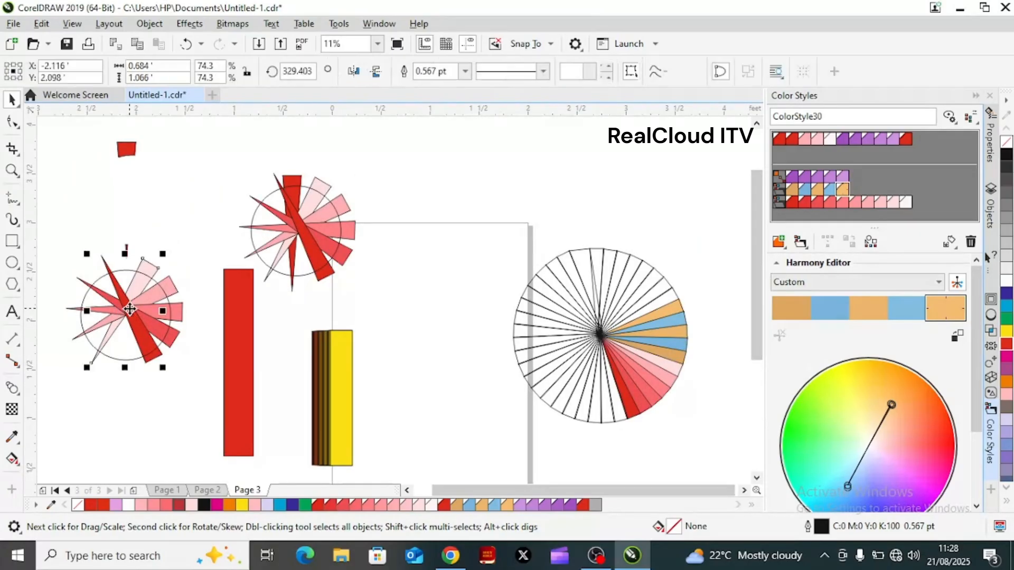
key("ctrl+z")
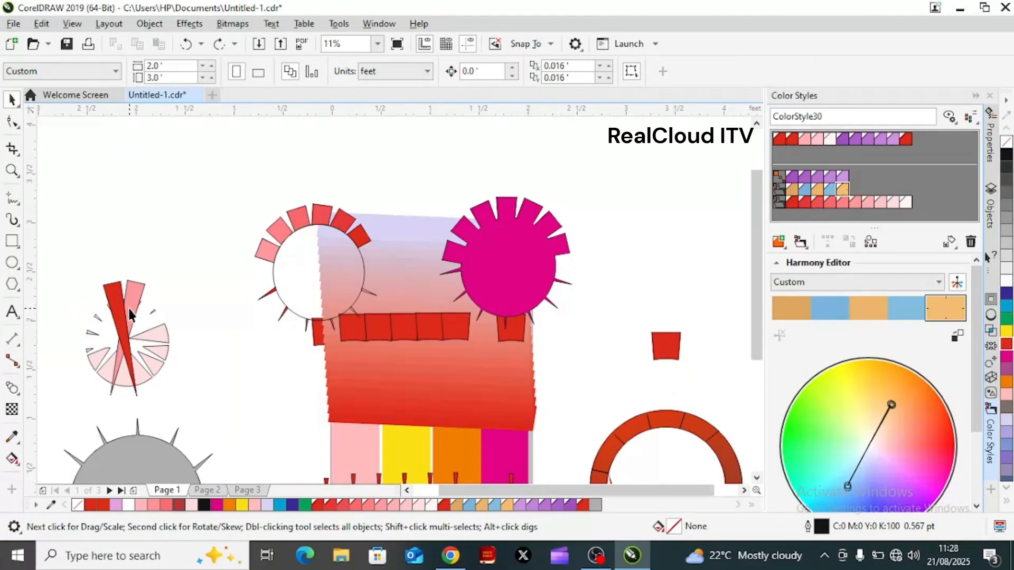
left_click(258, 491)
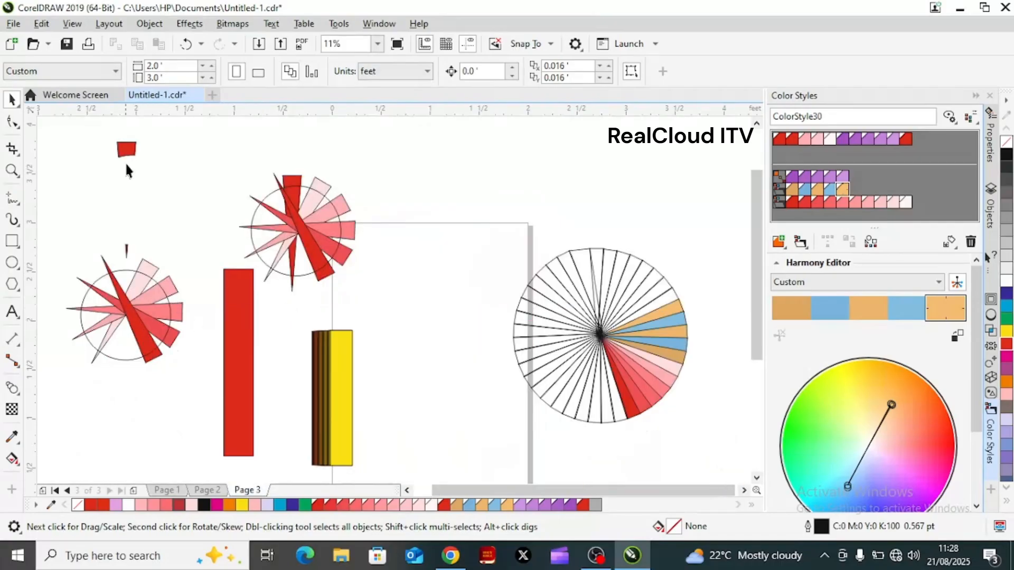
left_click(127, 152)
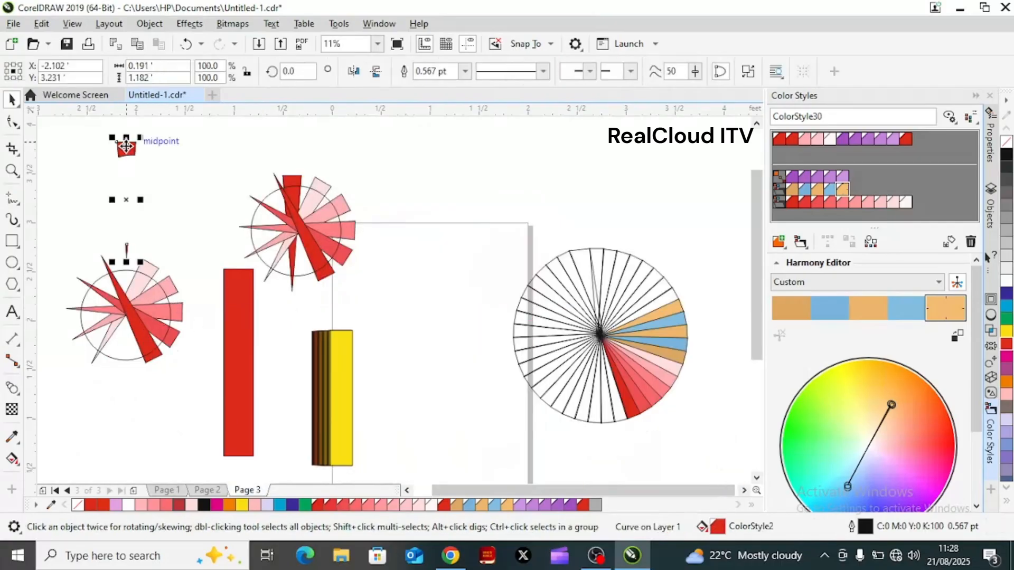
left_click_drag(126, 147, 126, 258)
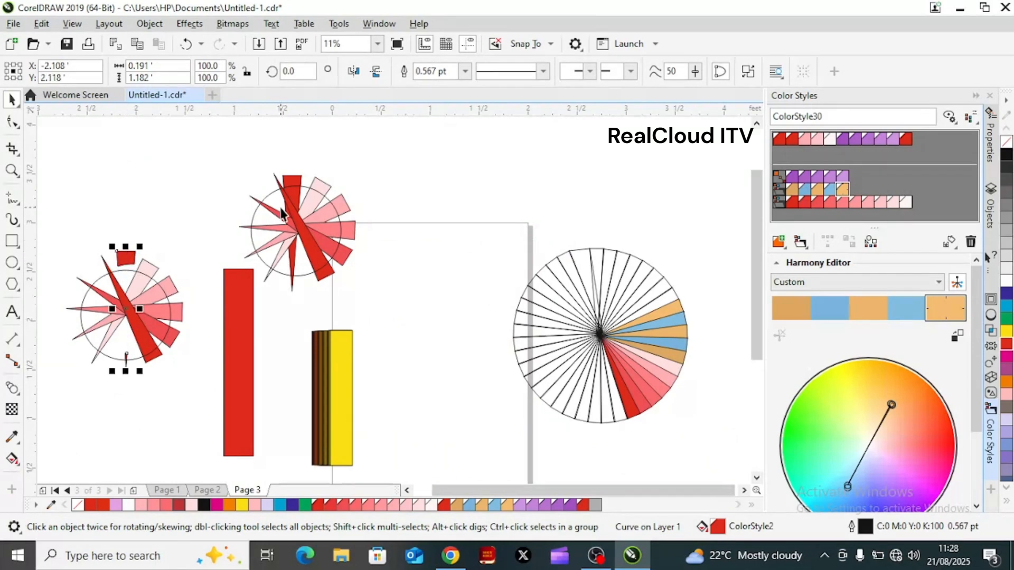
Step: Group the seven objects of the middle star and place a copy of the group above the page's upper edge
left_click(314, 228)
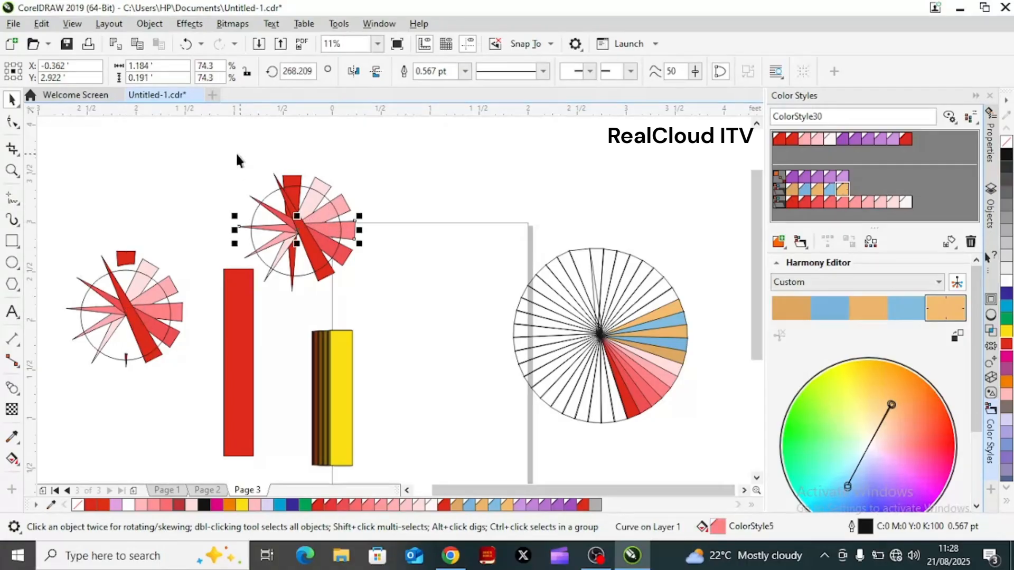
left_click_drag(229, 147, 368, 295)
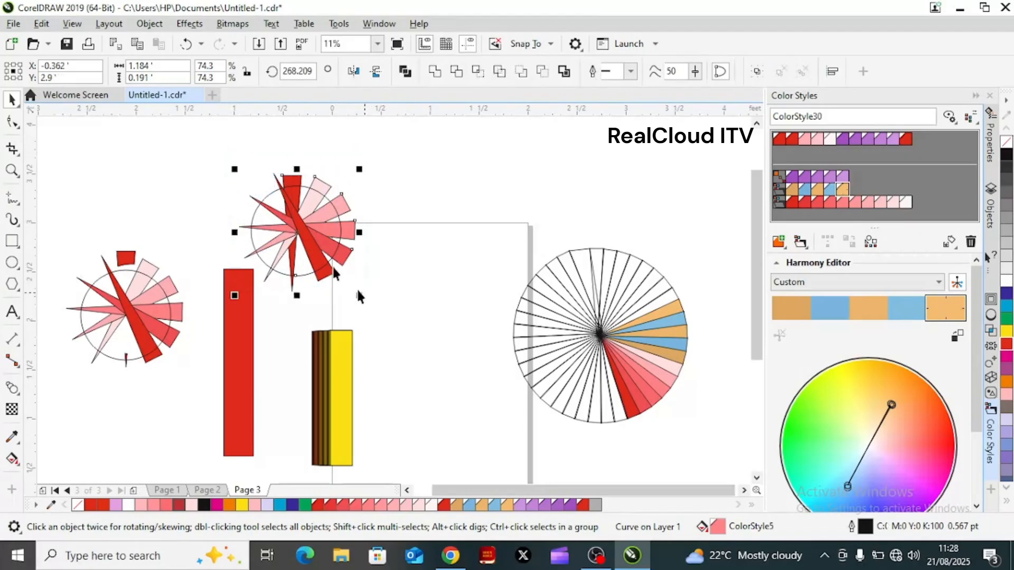
right_click(305, 233)
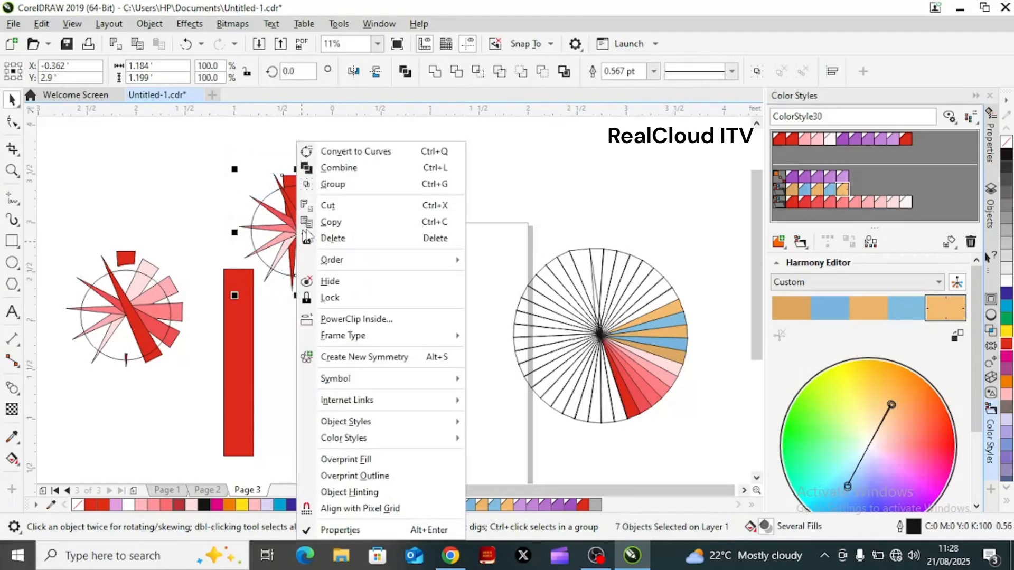
left_click(355, 184)
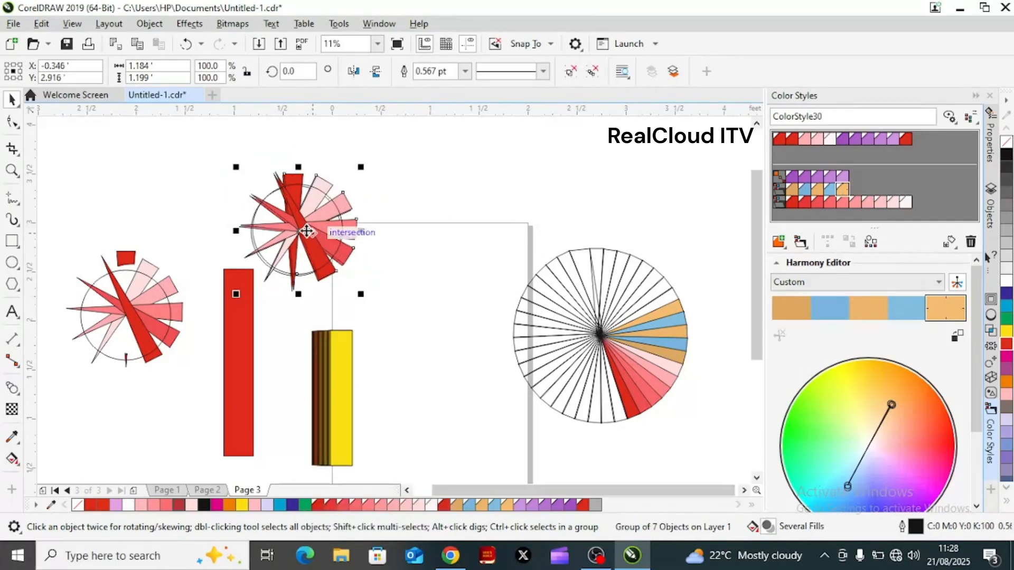
left_click_drag(312, 230, 448, 200)
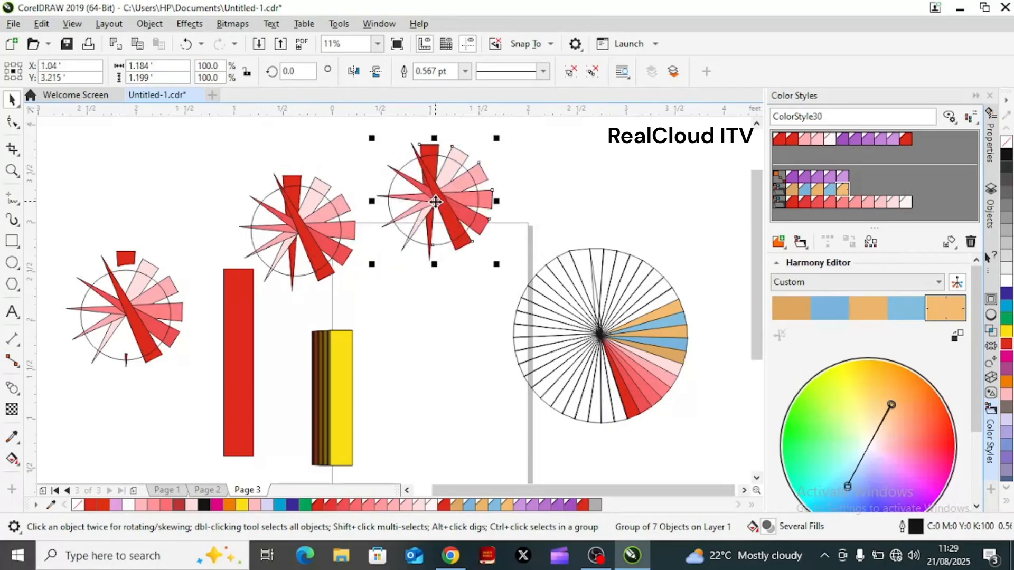
Step: Ungroup all objects of the middle star and of its new copy
left_click_drag(230, 158, 359, 300)
right_click(293, 244)
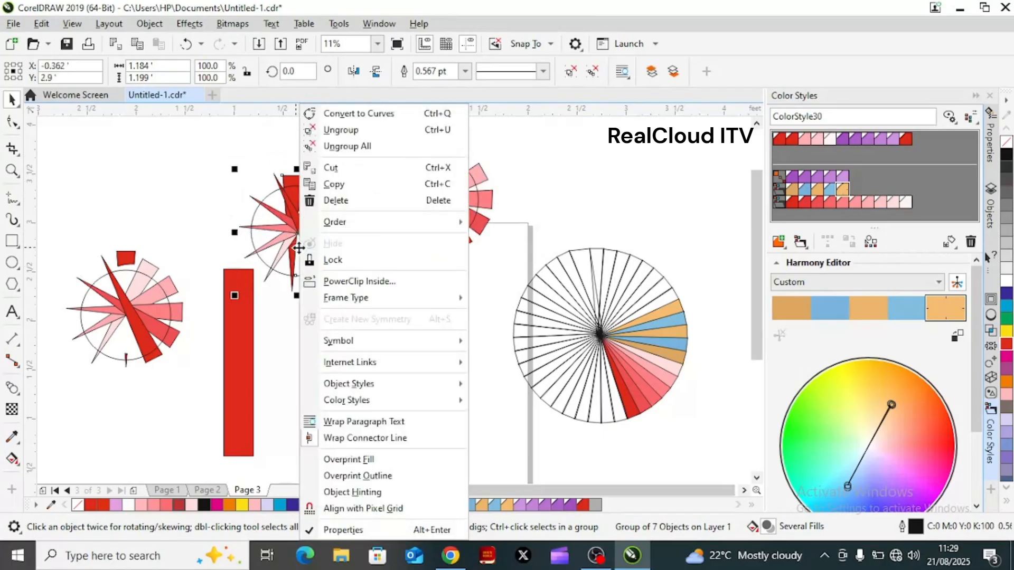
left_click(353, 147)
left_click(382, 131)
left_click_drag(384, 133, 491, 271)
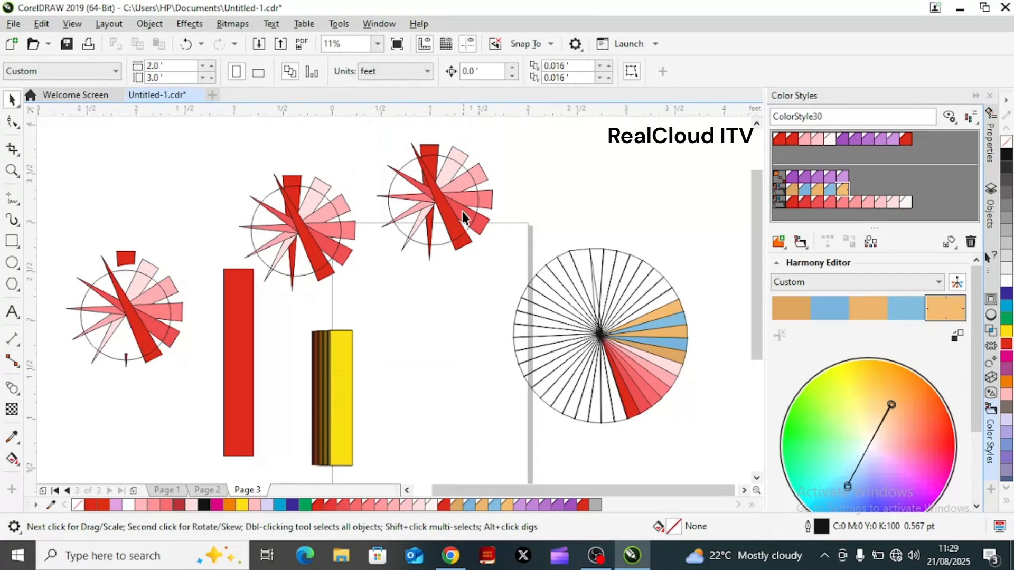
left_click_drag(521, 279, 357, 132)
right_click(437, 160)
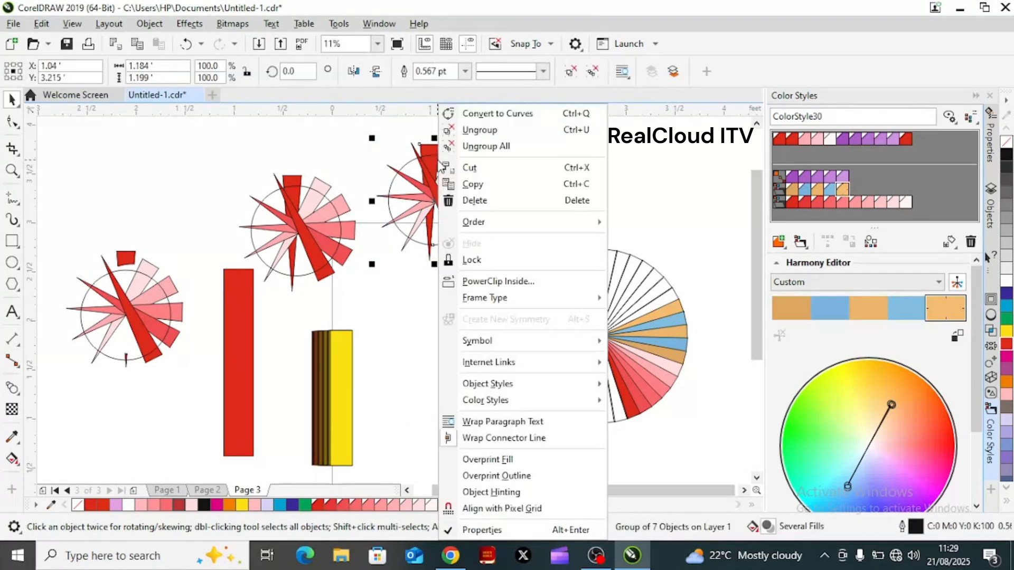
left_click(510, 148)
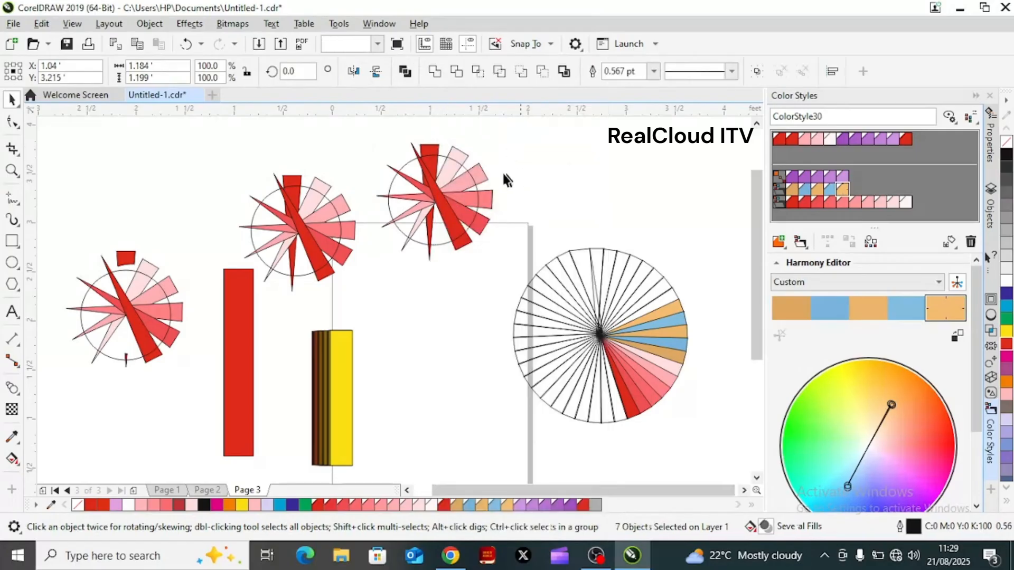
Step: Check that the new copy's wedges can be selected separately, and move the tall red rectangle down clear of the middle star
left_click(478, 180)
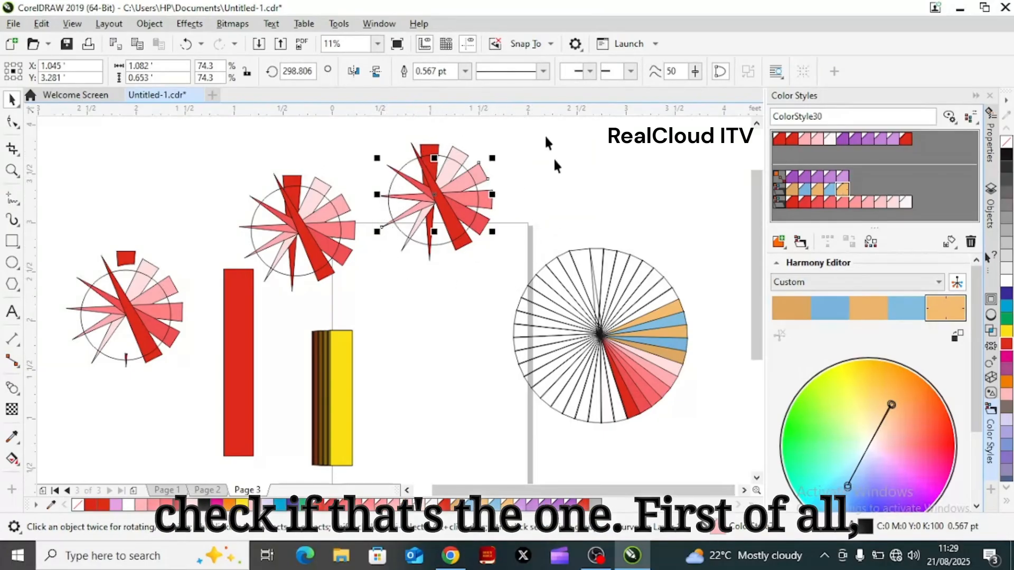
left_click(621, 191)
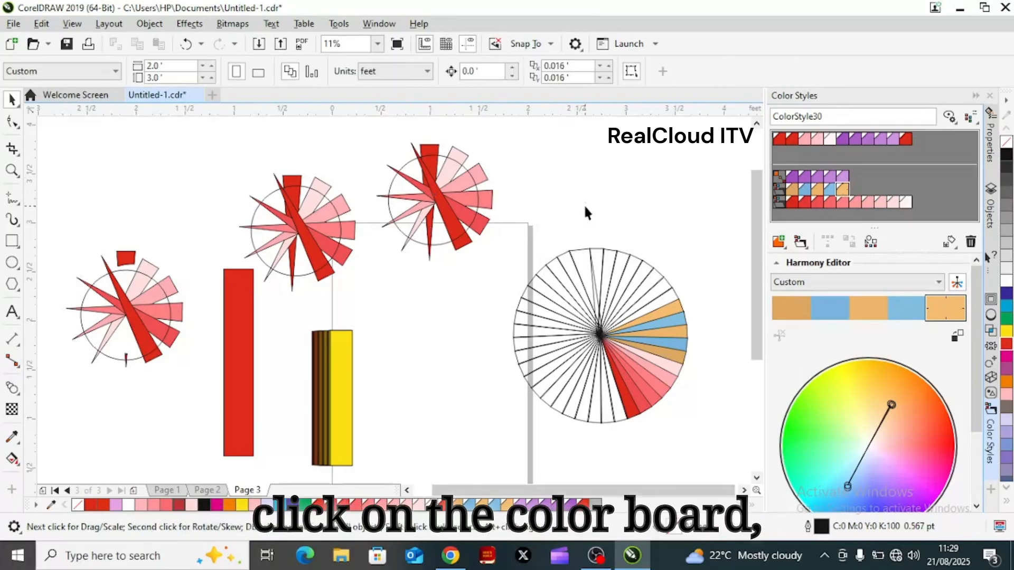
left_click(487, 228)
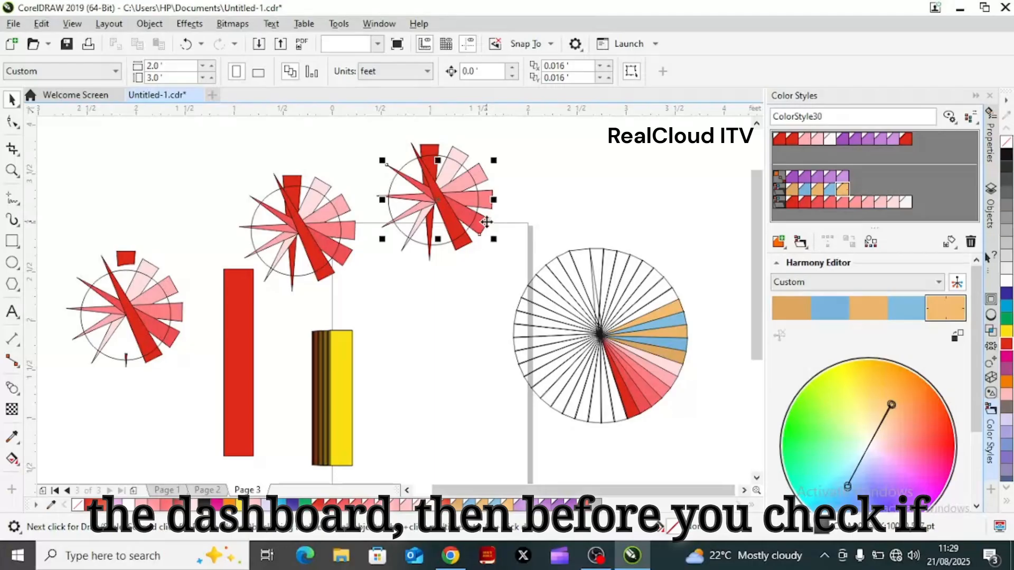
left_click(460, 250)
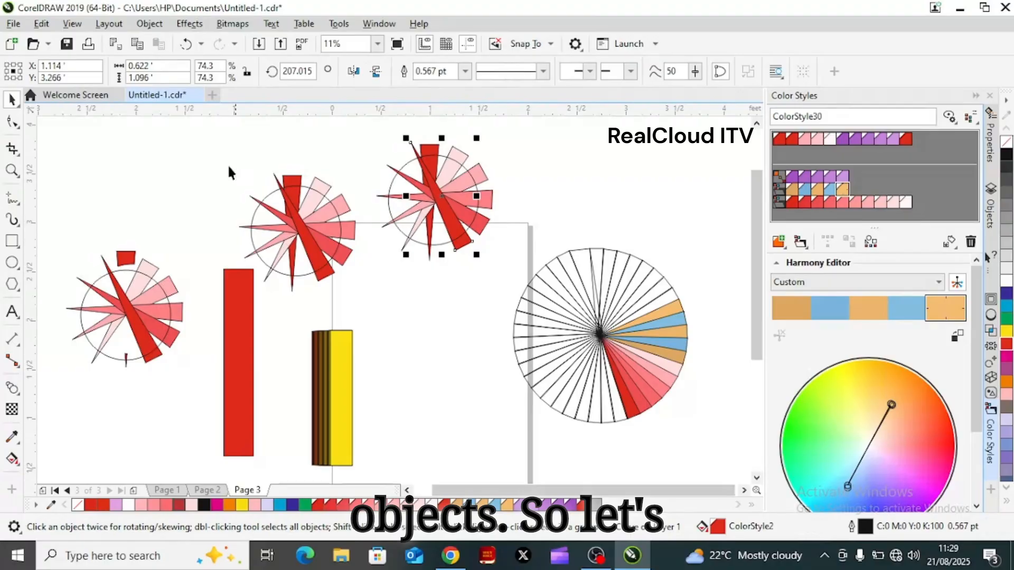
left_click(243, 313)
left_click_drag(240, 357, 220, 416)
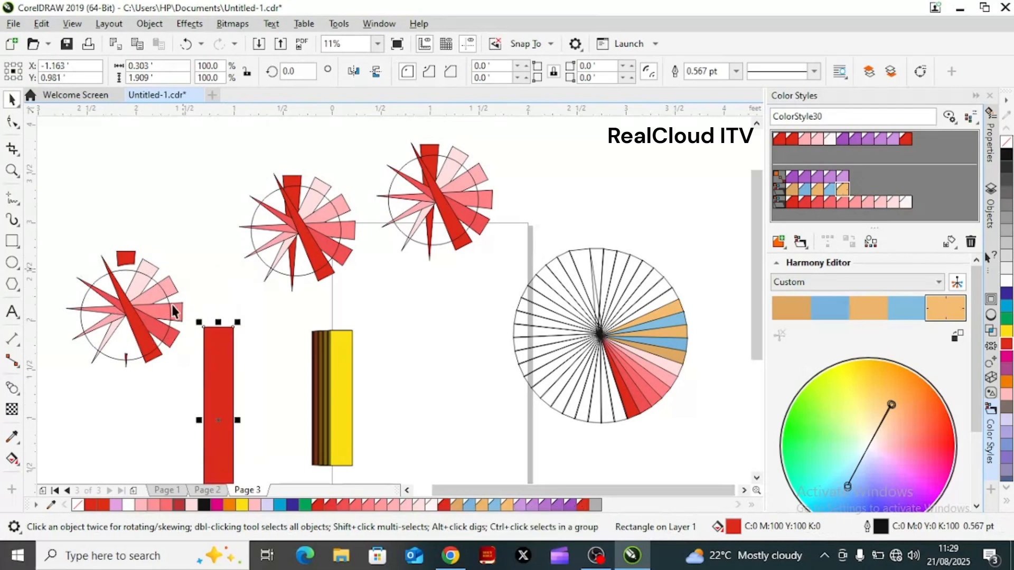
Step: Simplify the middle star's overlapping wedges and circle, and weld all objects of the new copy into one shape
left_click_drag(233, 161, 372, 293)
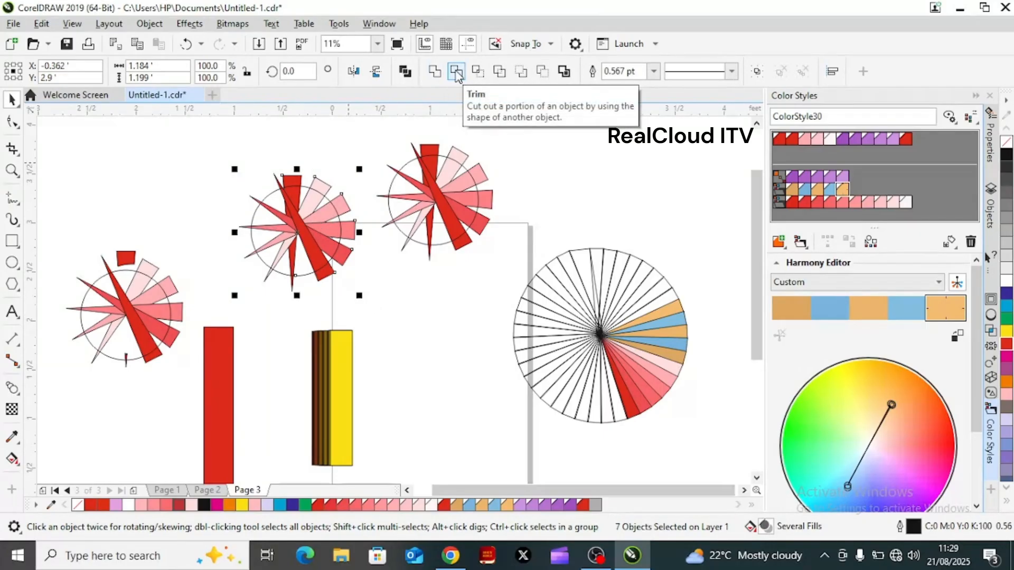
left_click(500, 72)
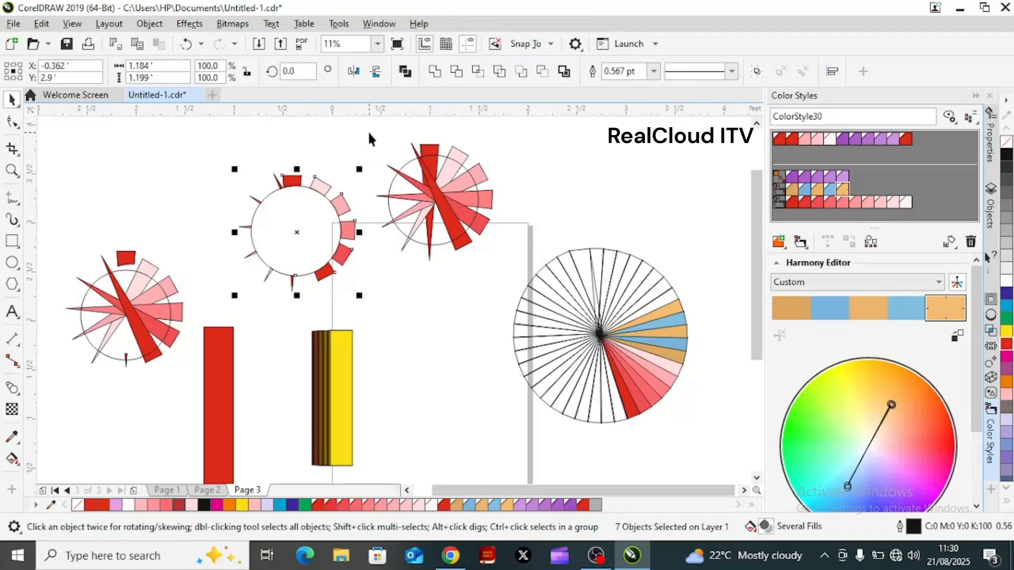
left_click_drag(368, 131, 493, 269)
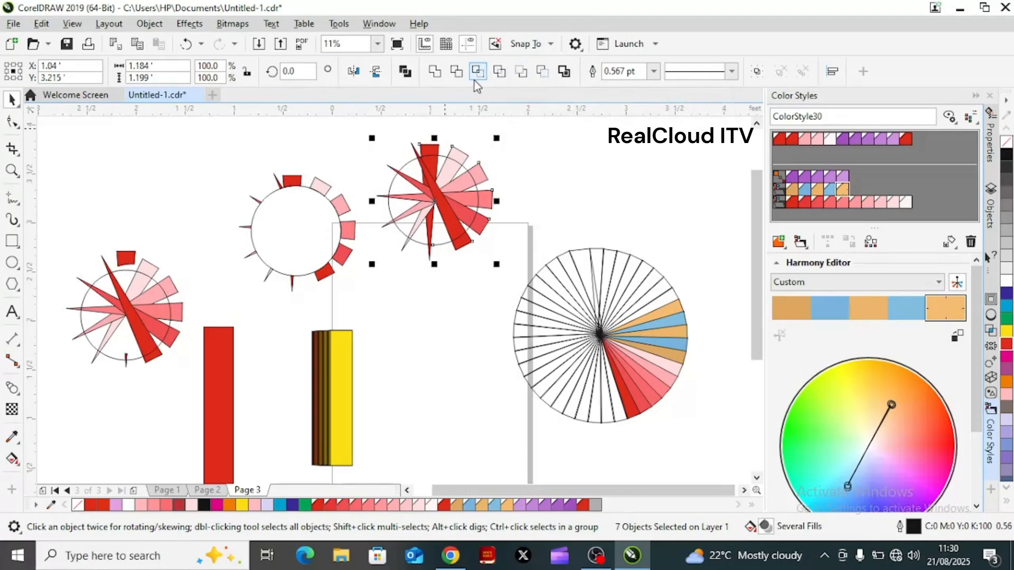
left_click(438, 79)
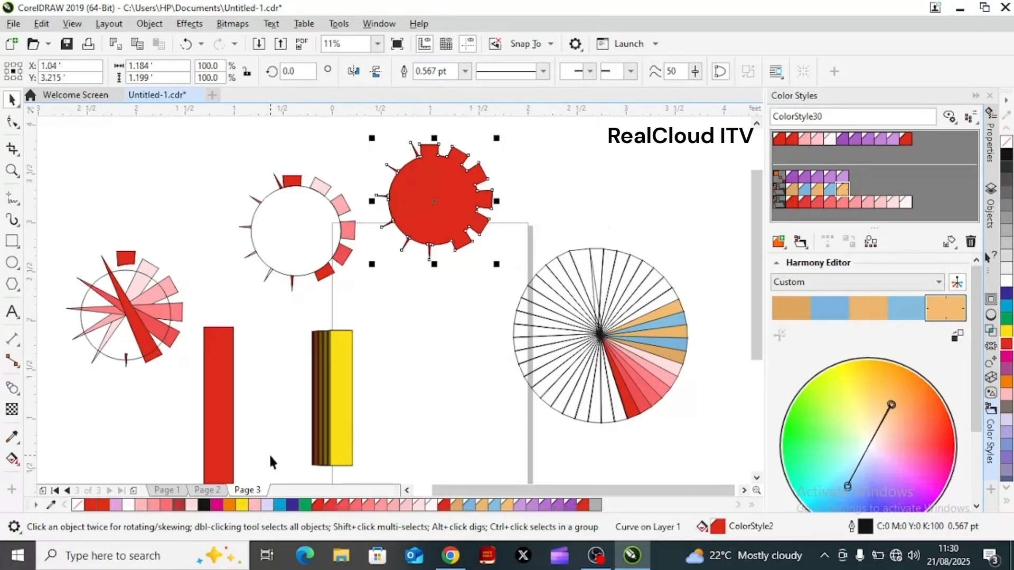
Step: Draw a circle about 1.15 ft across over the many-wedge colour wheel on page 3, using page 2's colour ring as reference
left_click(205, 491)
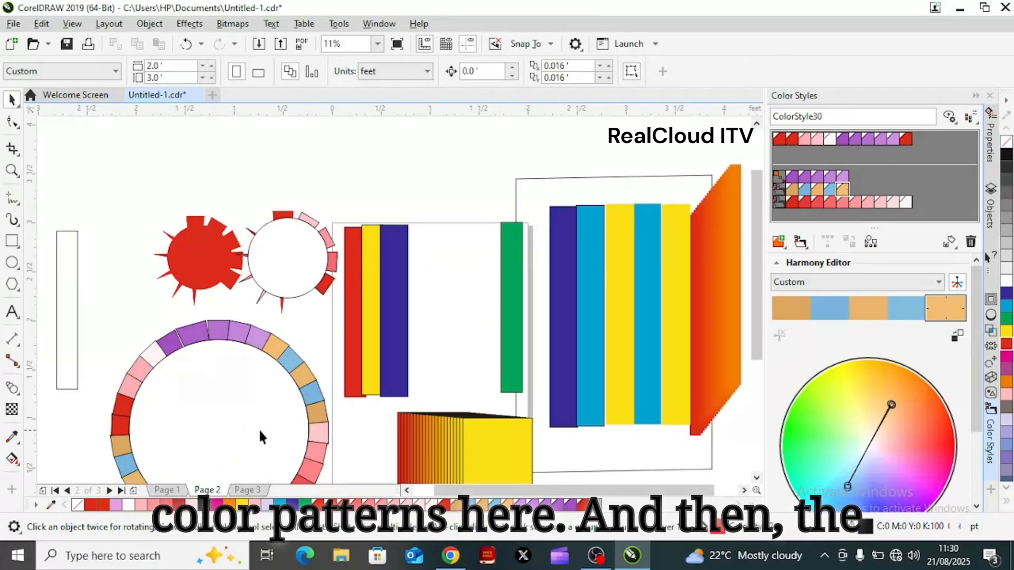
scroll(766, 313, "down", 2)
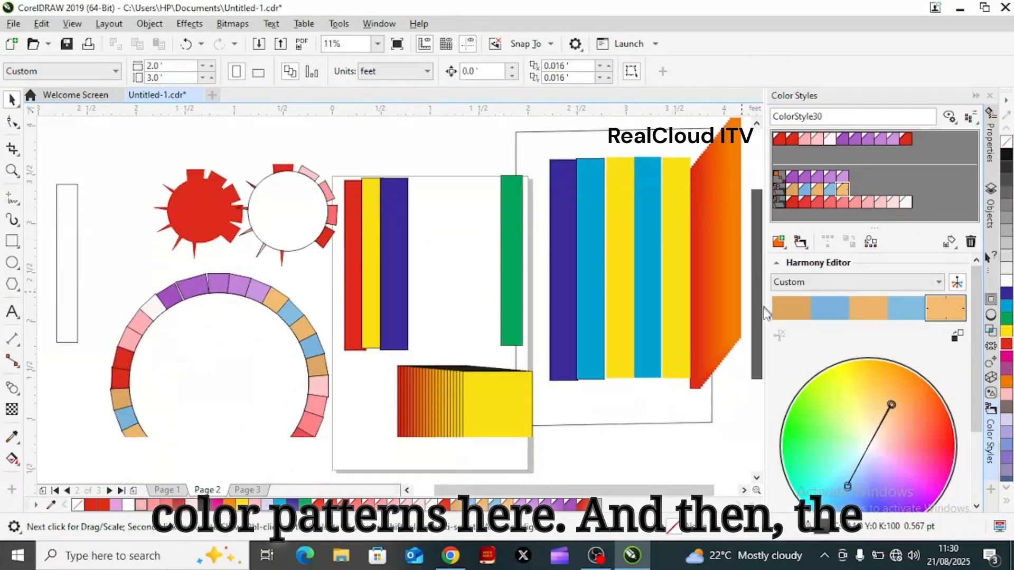
scroll(765, 312, "down", 1)
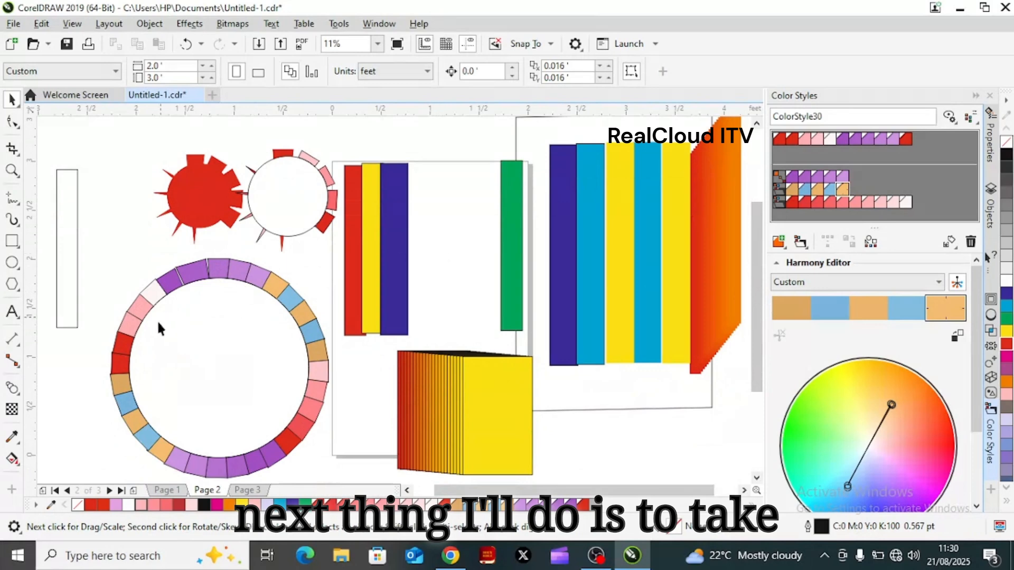
left_click(13, 267)
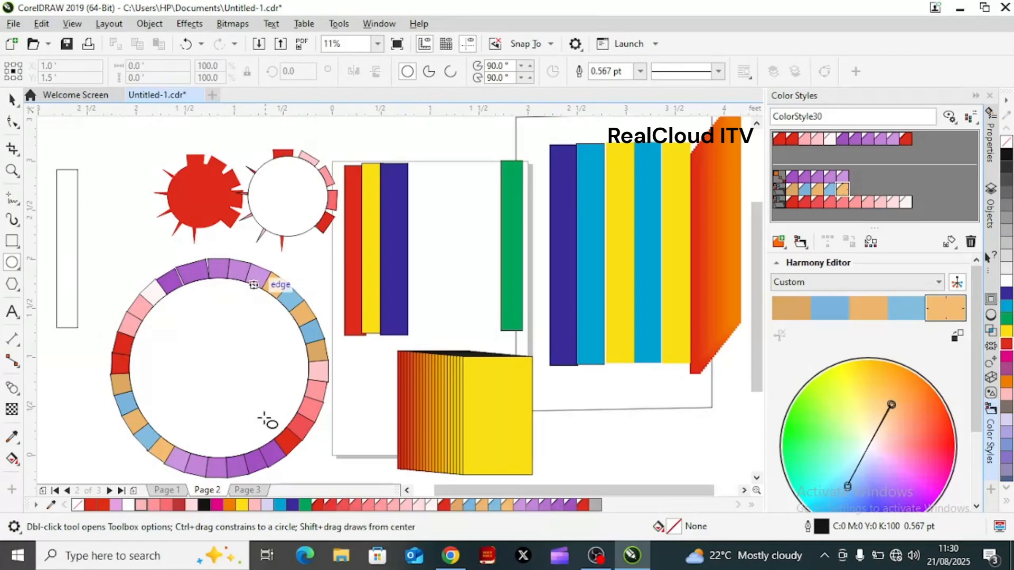
left_click(254, 490)
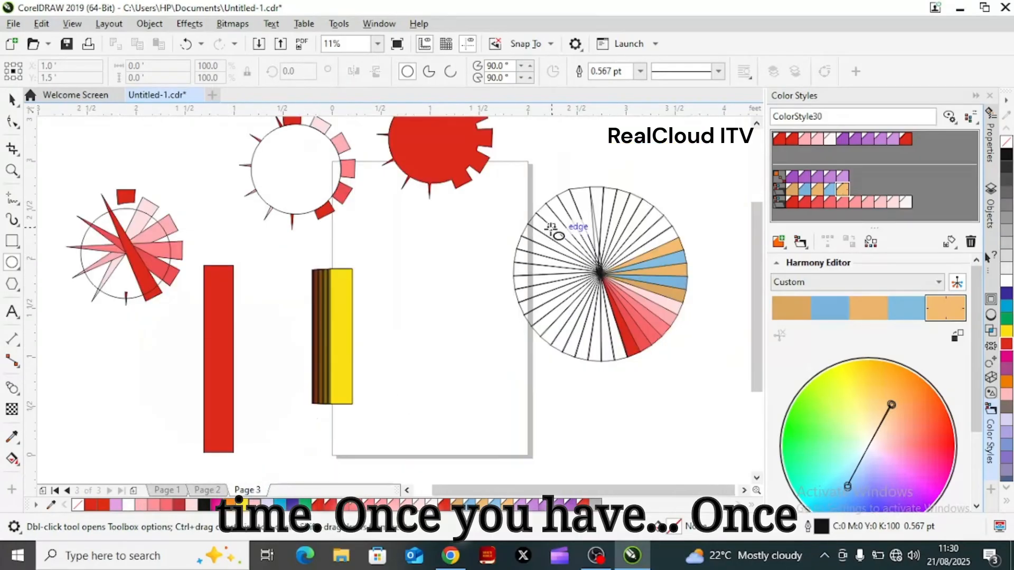
left_click_drag(549, 225, 657, 338)
left_click_drag(666, 349, 660, 338)
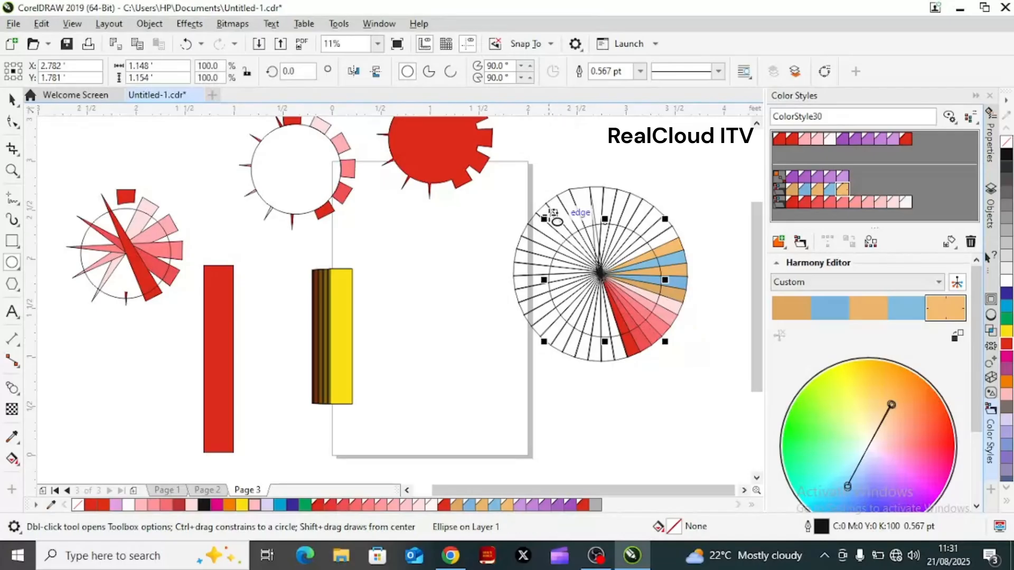
Step: Enlarge the circle to about 1.45 ft across and fit it evenly just inside the colour wheel's outer edge
left_click_drag(541, 211, 528, 197)
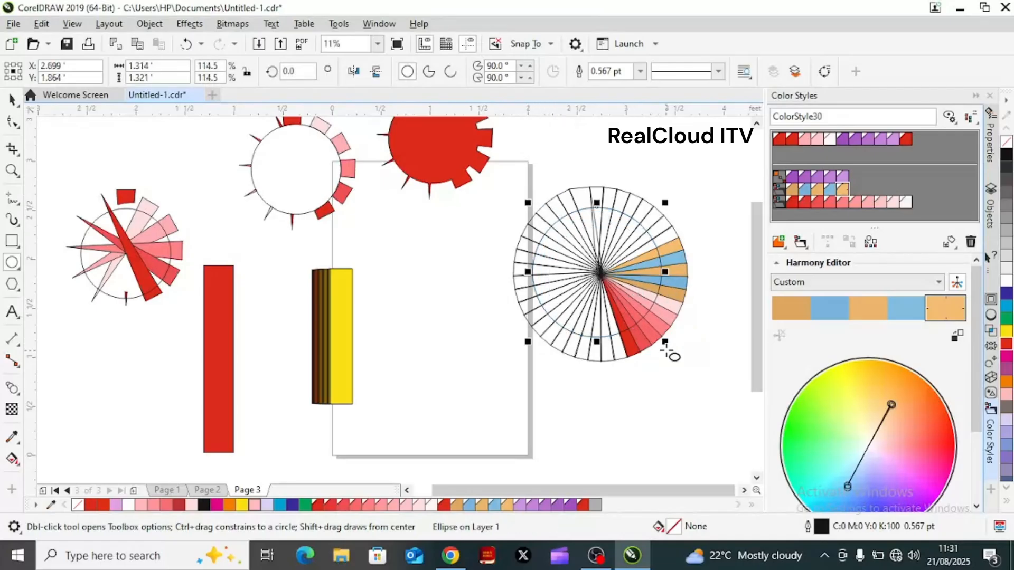
left_click_drag(666, 350, 676, 353)
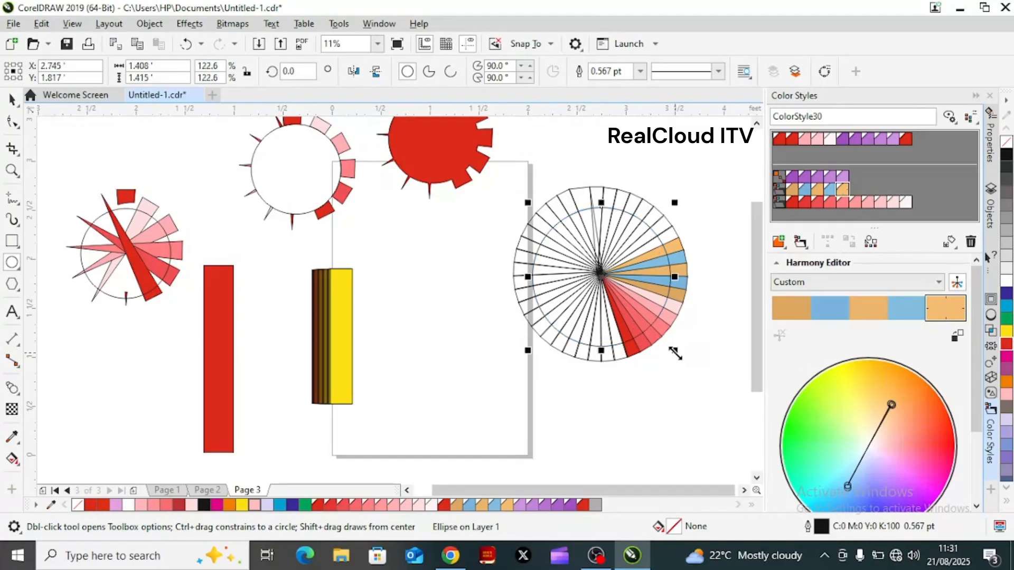
left_click_drag(525, 201, 522, 194)
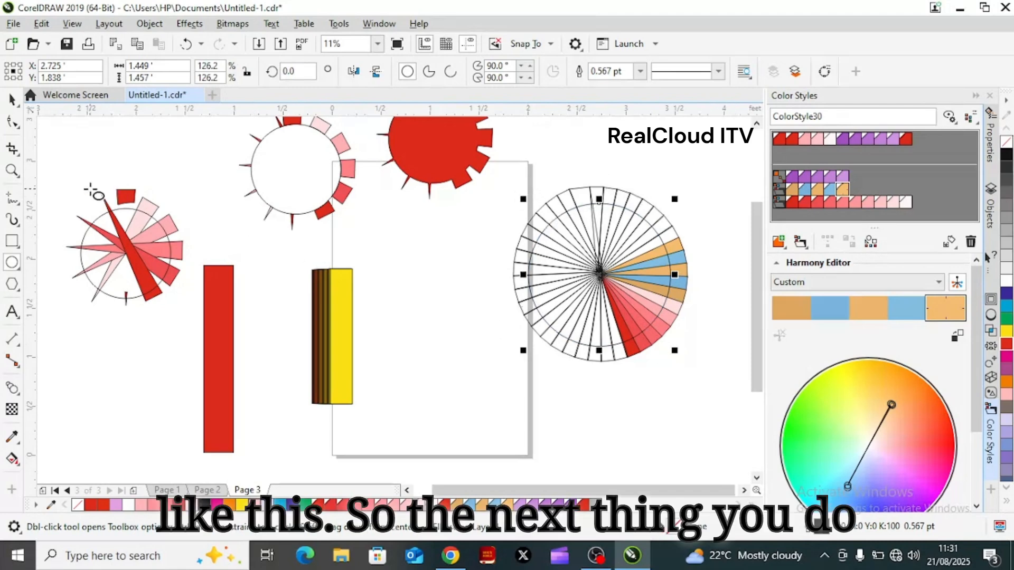
left_click(11, 100)
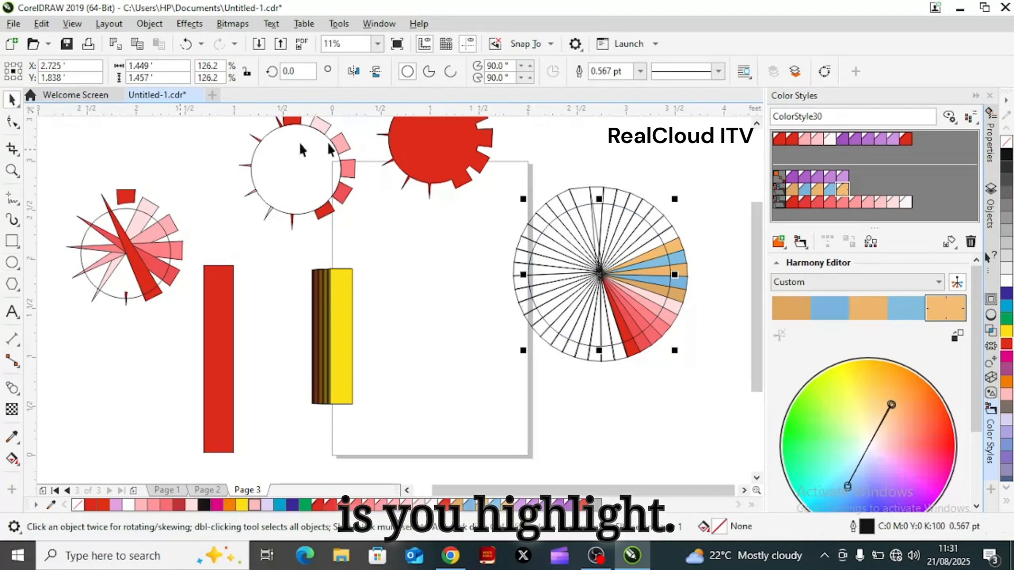
Step: Simplify the colour wheel's wedges and circle into a segmented ring, and compare it with the colour ring on page 2
left_click_drag(499, 154, 536, 187)
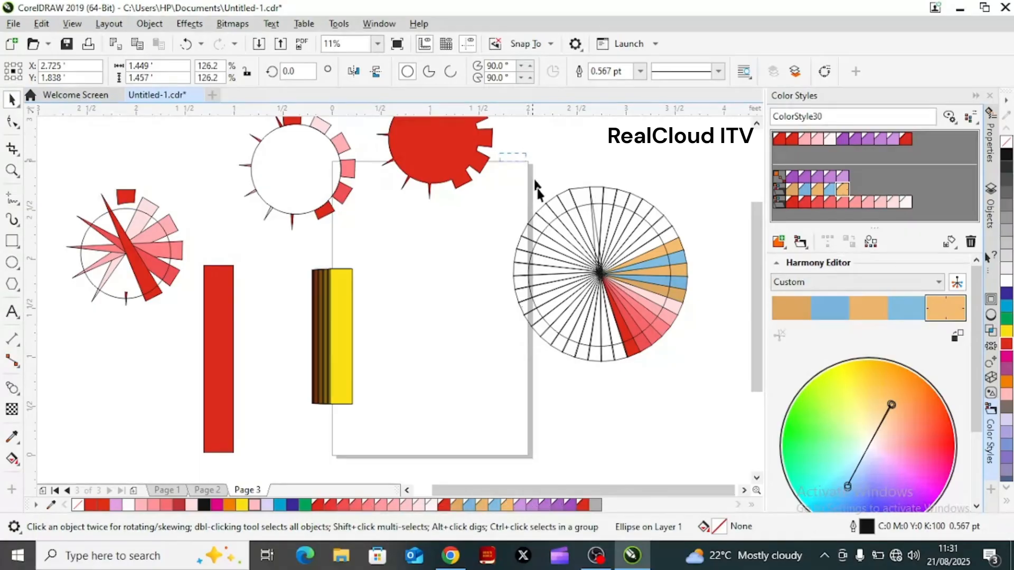
left_click_drag(669, 350, 697, 409)
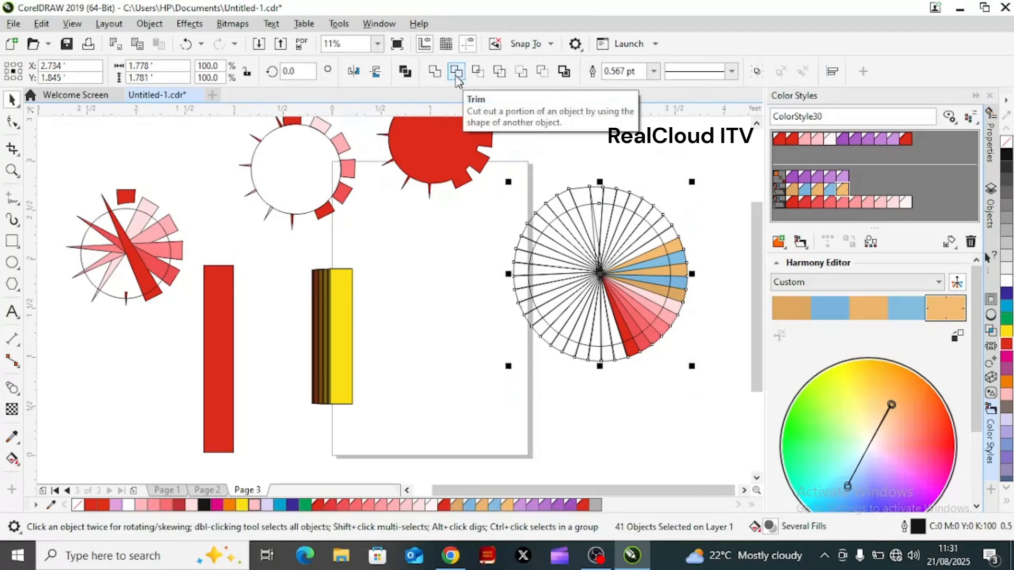
left_click(457, 78)
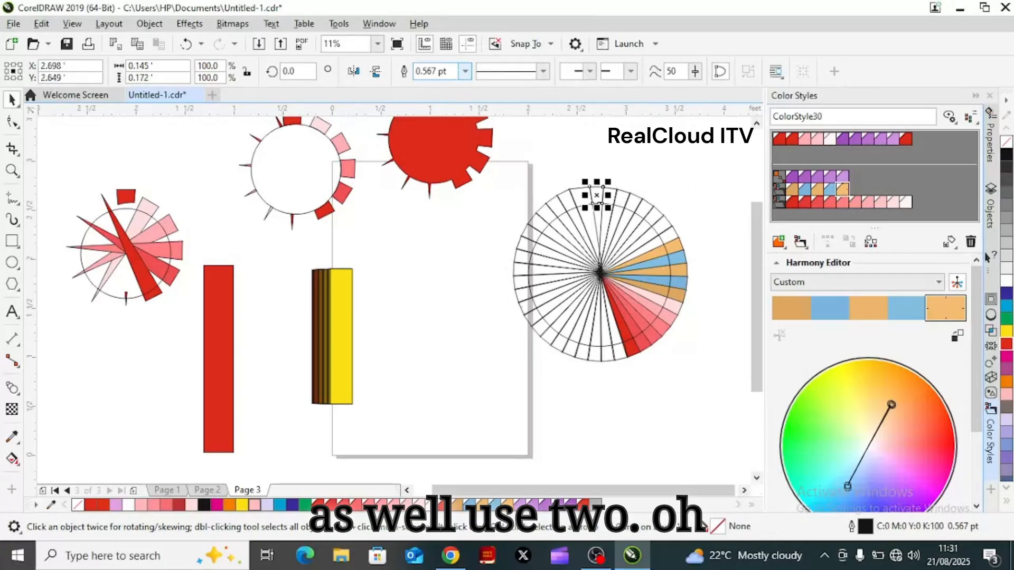
key("ctrl+z")
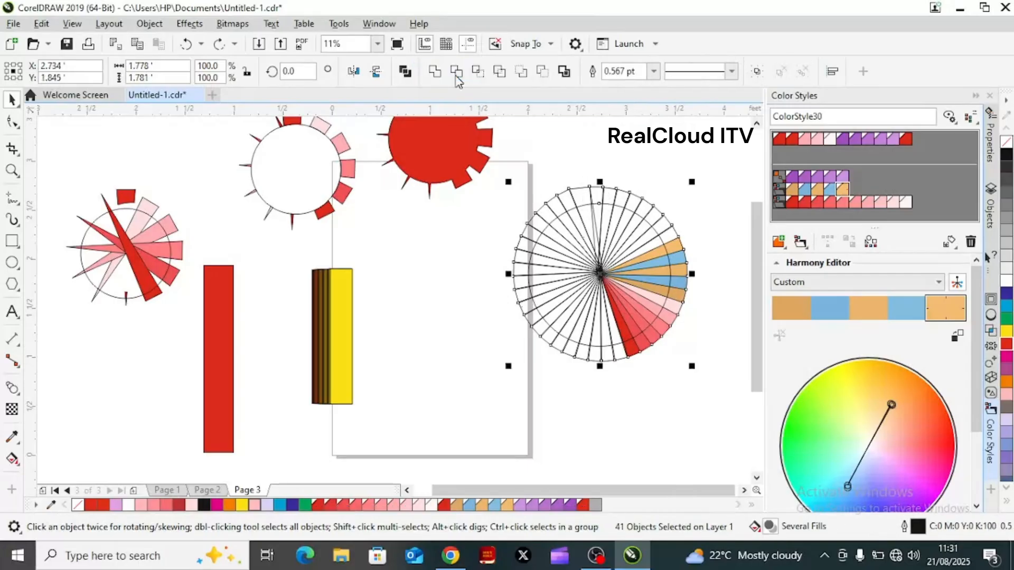
left_click(498, 72)
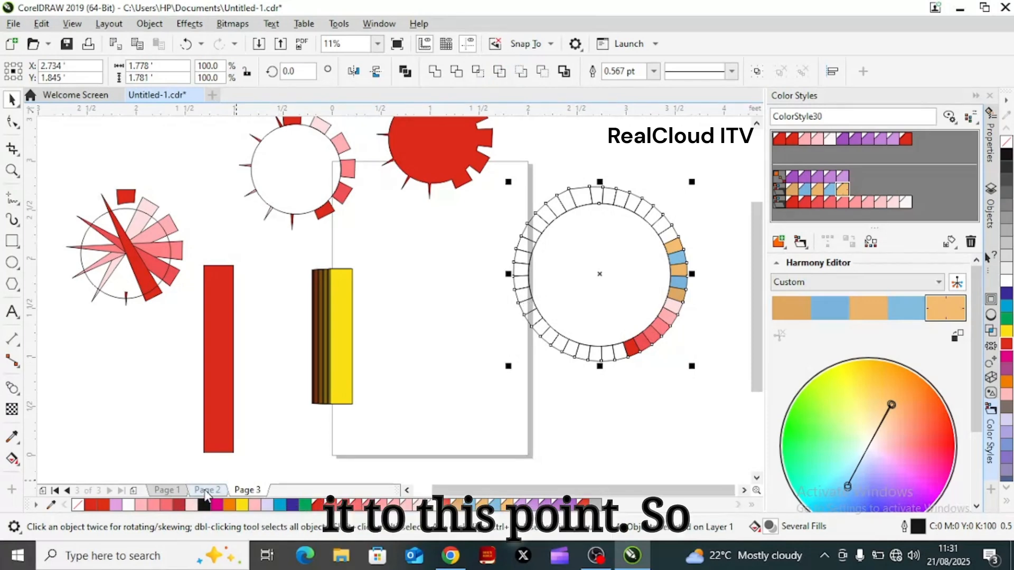
left_click(201, 491)
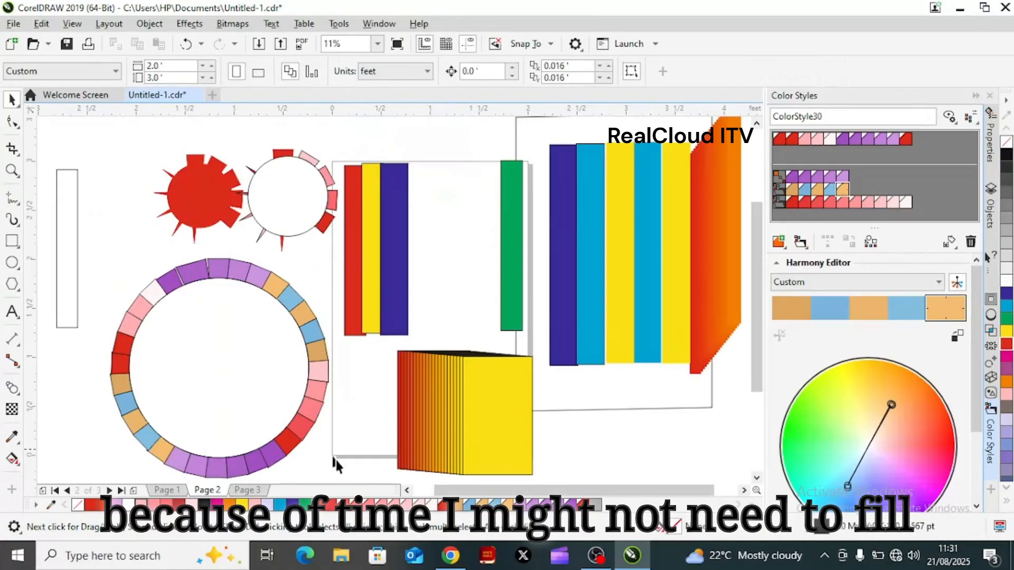
left_click(240, 491)
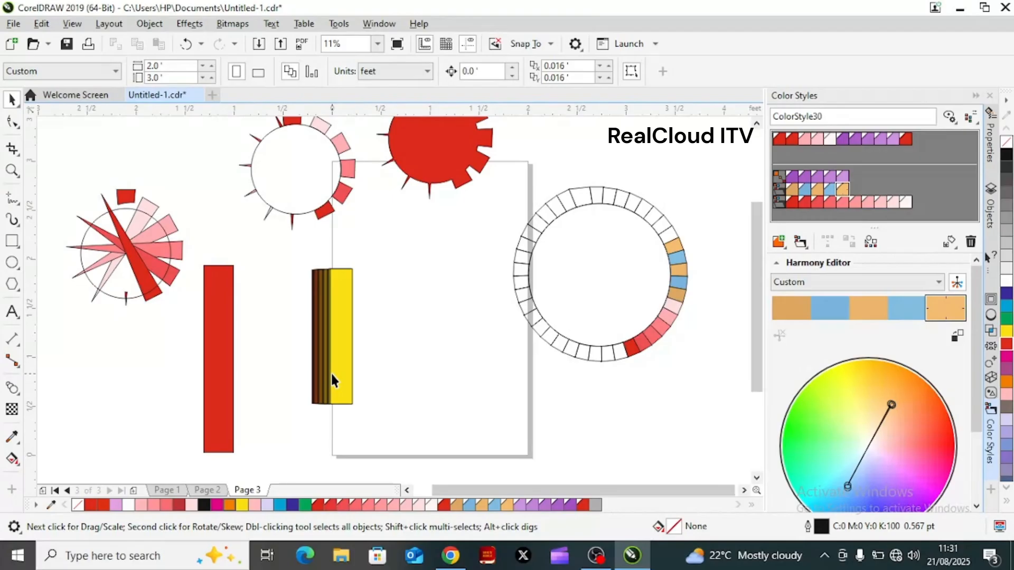
Step: Try to shrink the white-centred star's circle on its own to about 0.78 ft across
left_click(301, 171)
left_click_drag(344, 218, 331, 205)
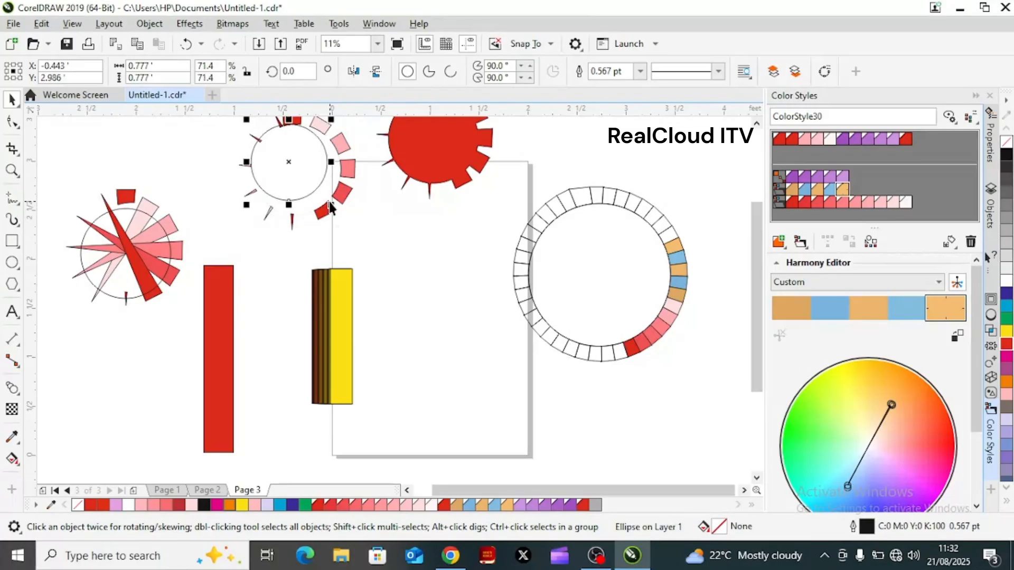
key("ctrl+z")
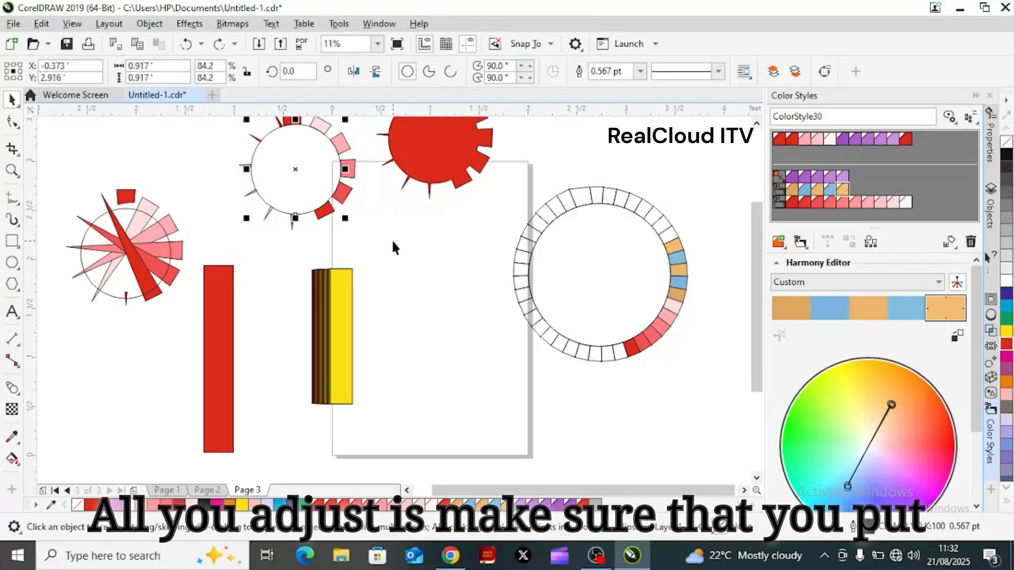
Step: Group the white-centred star's circle with the wedge pieces around it
left_click_drag(755, 322, 755, 296)
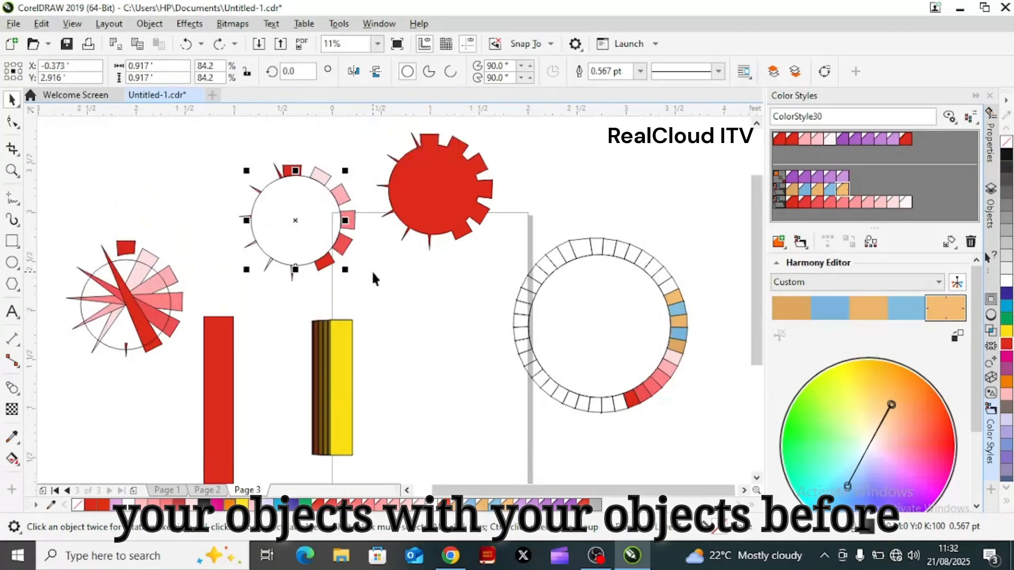
left_click_drag(373, 272, 208, 156)
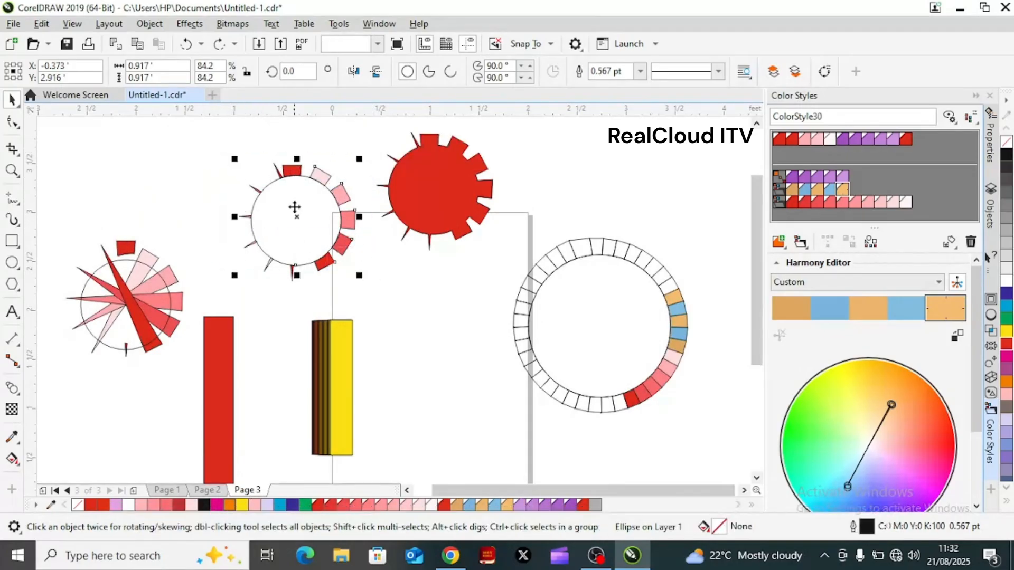
right_click(294, 207)
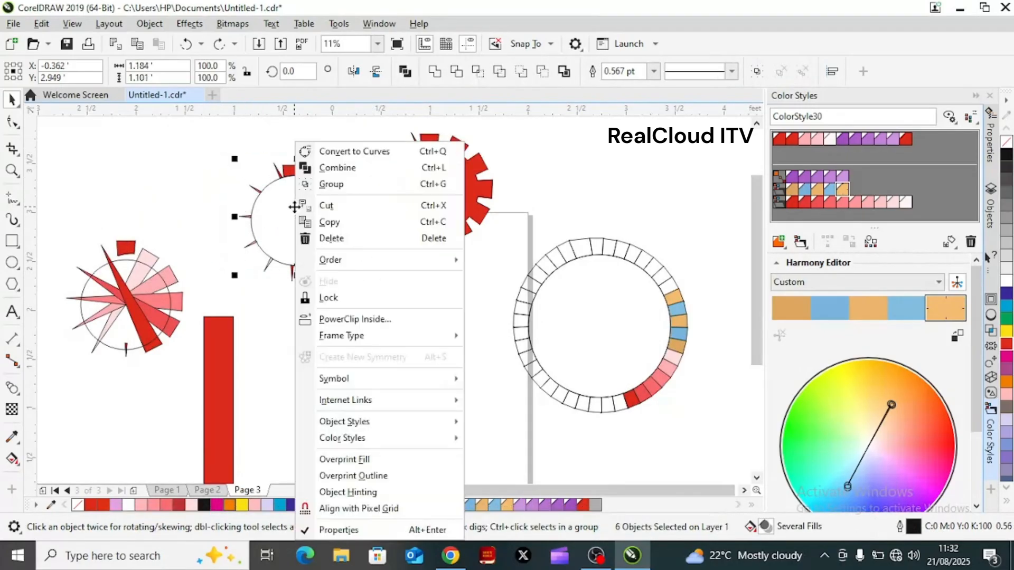
left_click(332, 184)
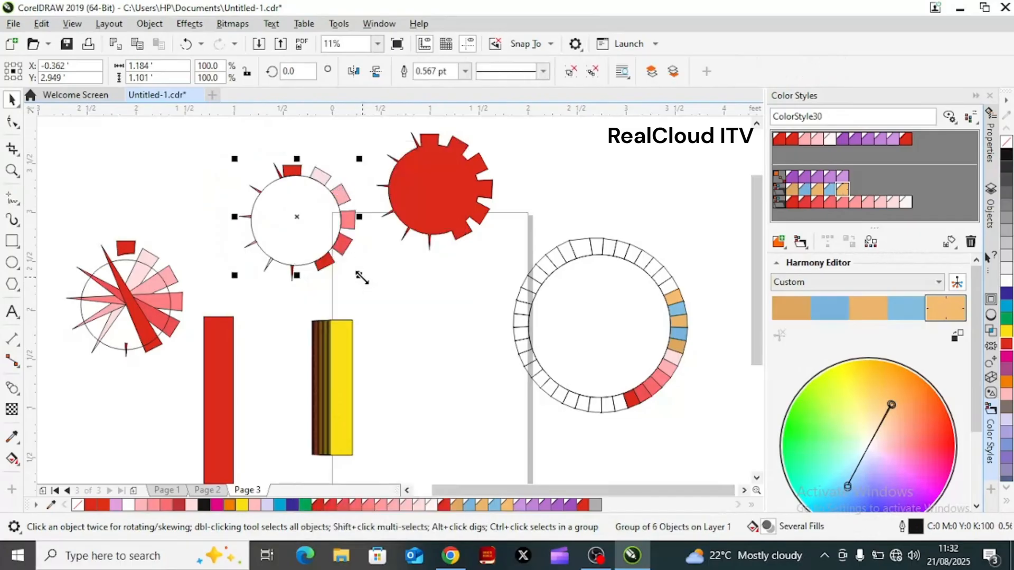
Step: Try to shrink the grouped white-centred star to about 0.72 ft wide and move it onto the page
left_click_drag(362, 278, 314, 233)
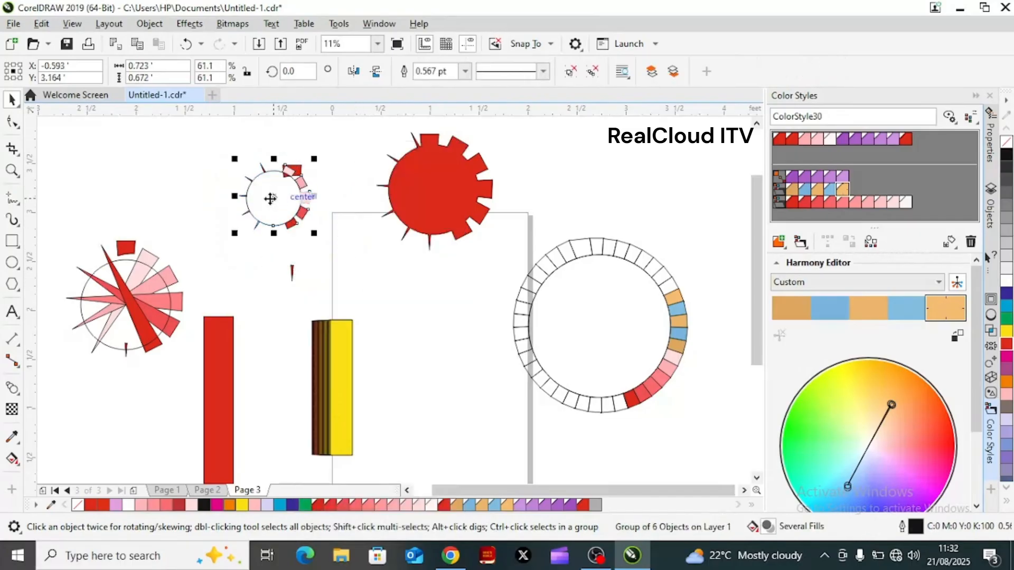
left_click_drag(270, 198, 362, 267)
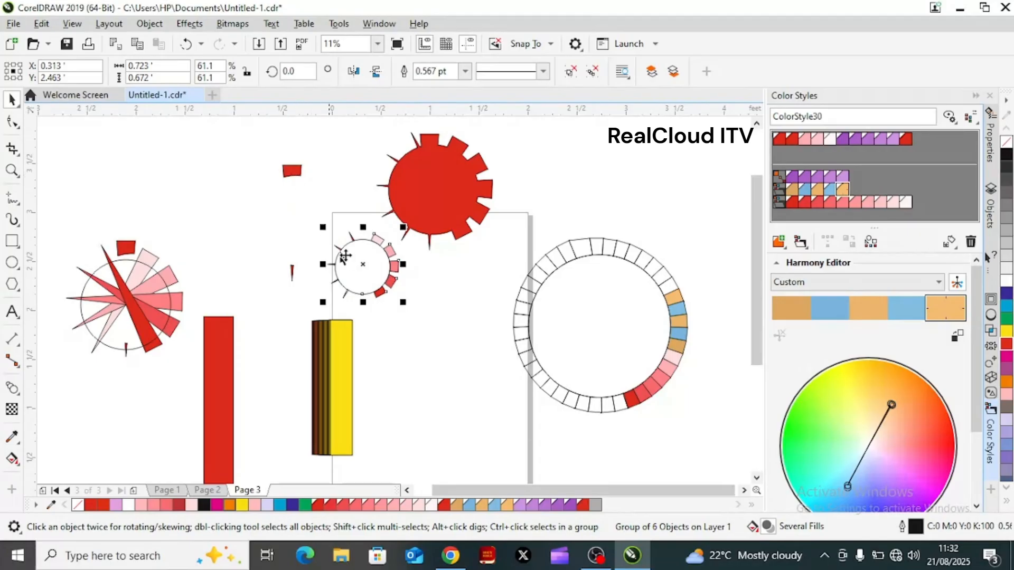
key("ctrl+z")
key("ctrl+z")
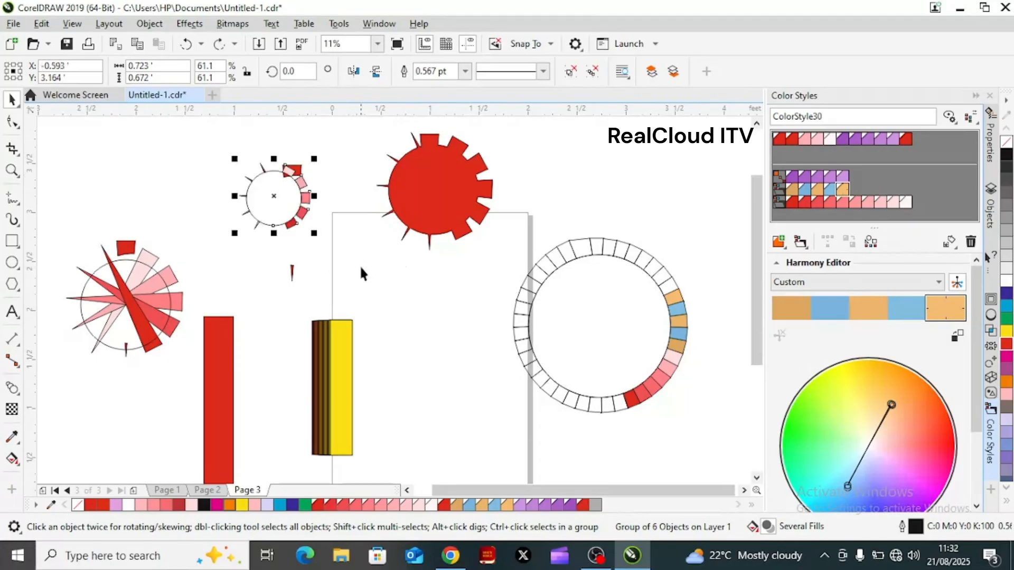
Step: Group the whole white-centred star including its leftover pieces, shrink it to about 0.67 ft wide, and move it onto the page above the yellow blend
left_click(392, 273)
left_click_drag(219, 149, 371, 300)
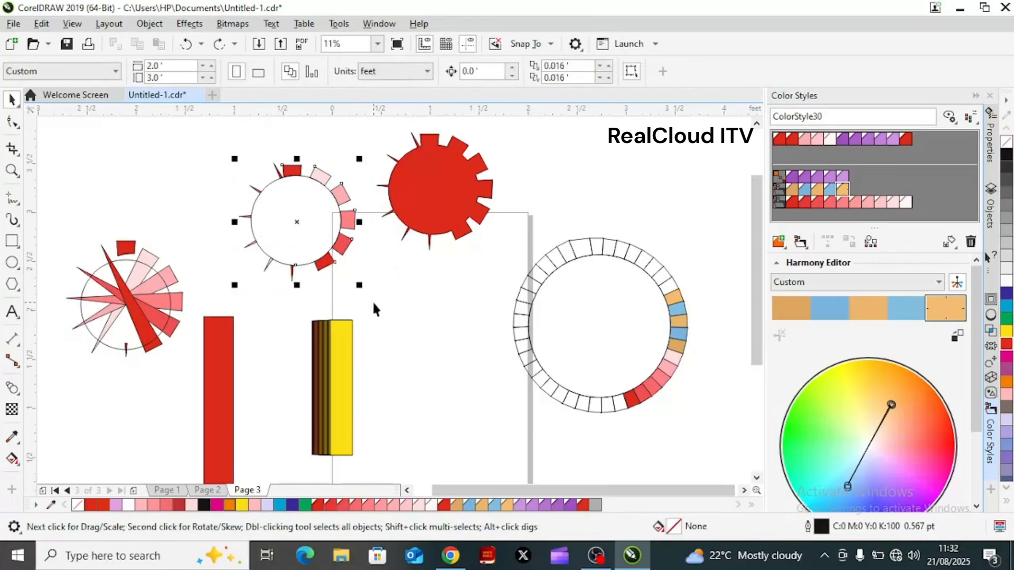
right_click(302, 222)
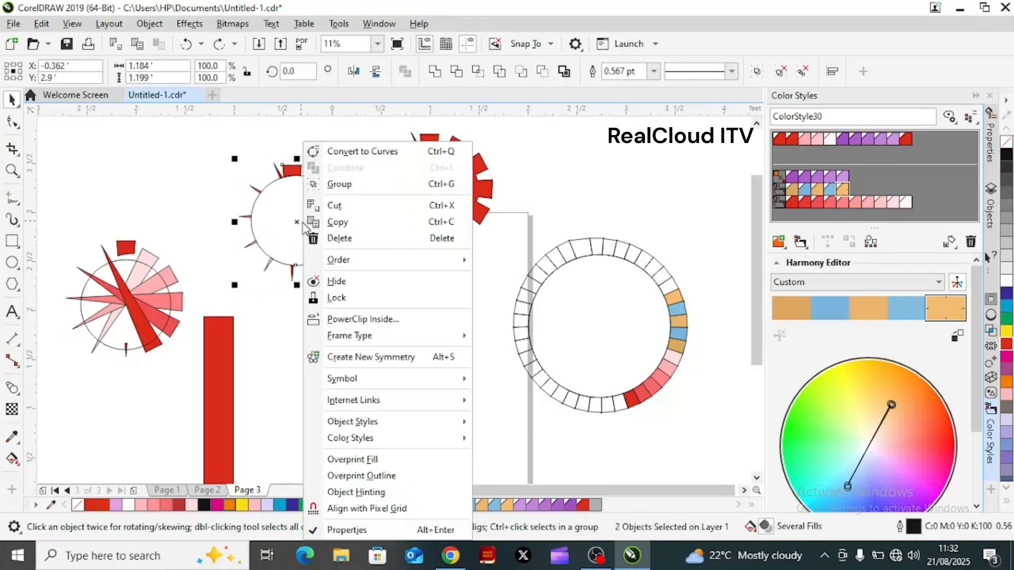
left_click(341, 184)
left_click_drag(363, 287, 312, 256)
left_click_drag(274, 199, 359, 272)
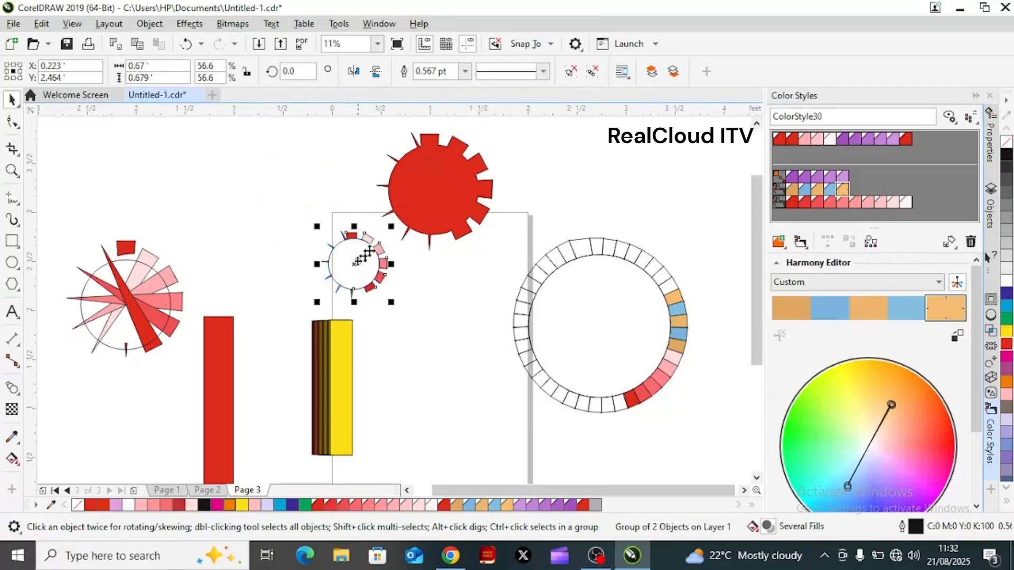
Step: Shrink the solid red welded star to about 0.8 ft wide and place it on the page beside the small white-centred star
left_click(462, 198)
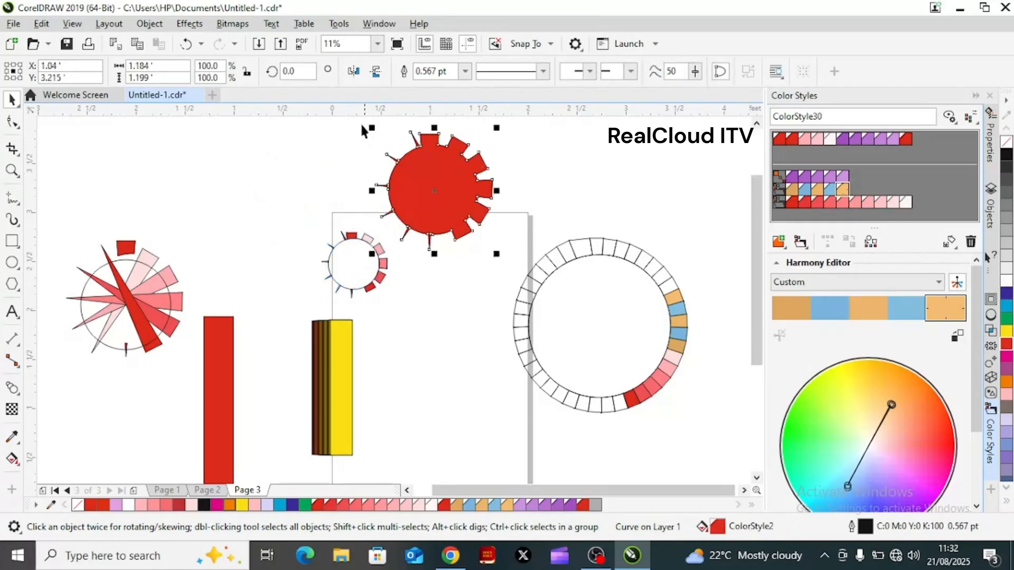
left_click_drag(529, 253, 359, 168)
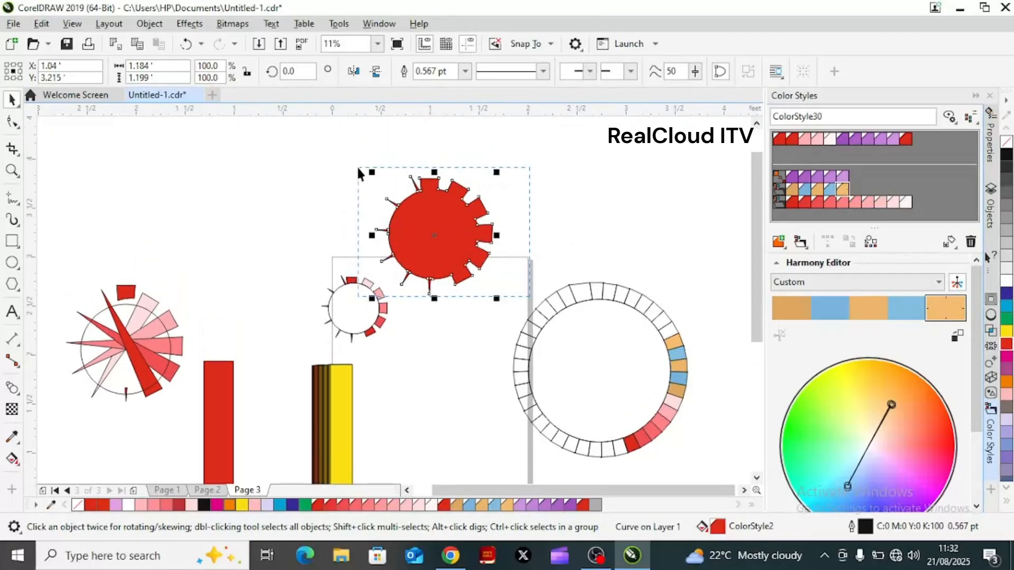
right_click(466, 227)
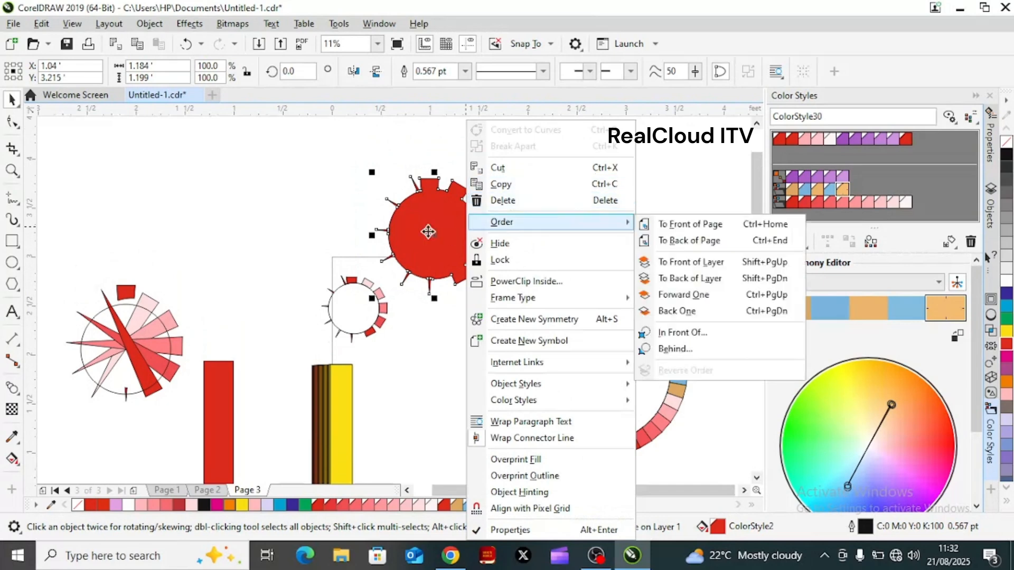
left_click(428, 231)
left_click_drag(496, 298, 456, 259)
left_click_drag(417, 225, 440, 303)
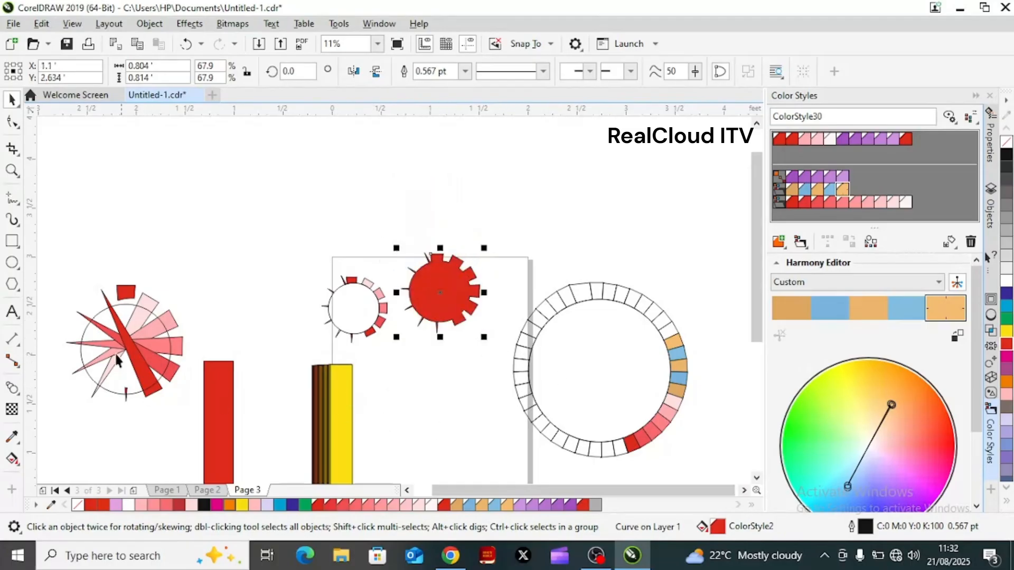
Step: Group the overlapping-wedge star, shrink it to about 0.65 ft wide, and place it at the page's upper right corner above the segmented ring
left_click_drag(47, 258, 187, 430)
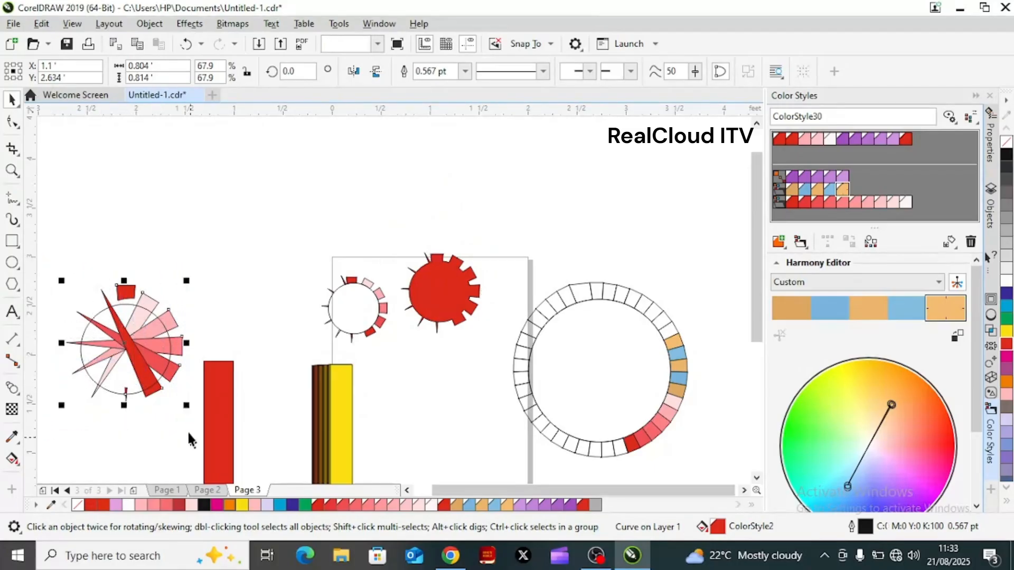
right_click(143, 347)
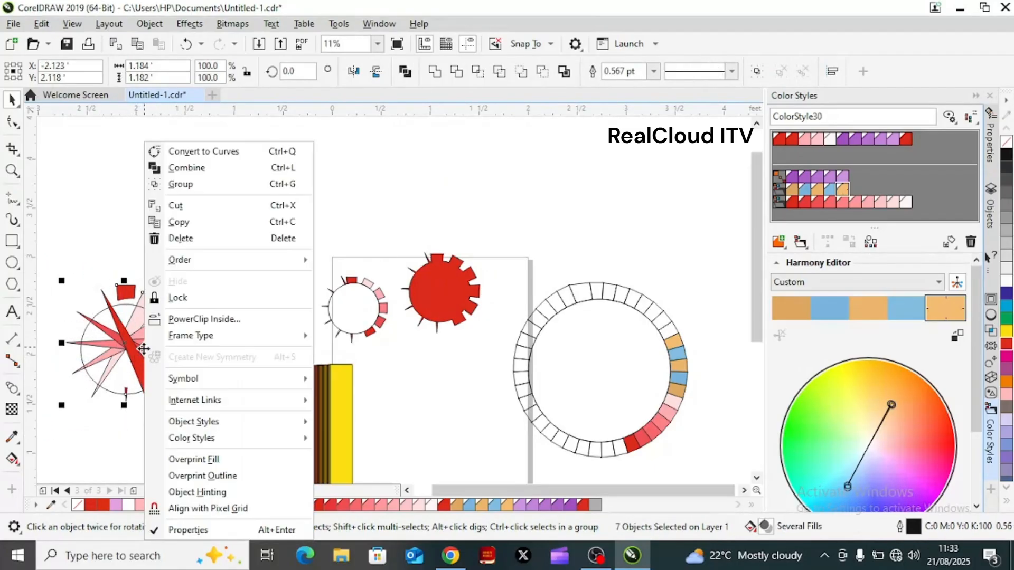
left_click(198, 181)
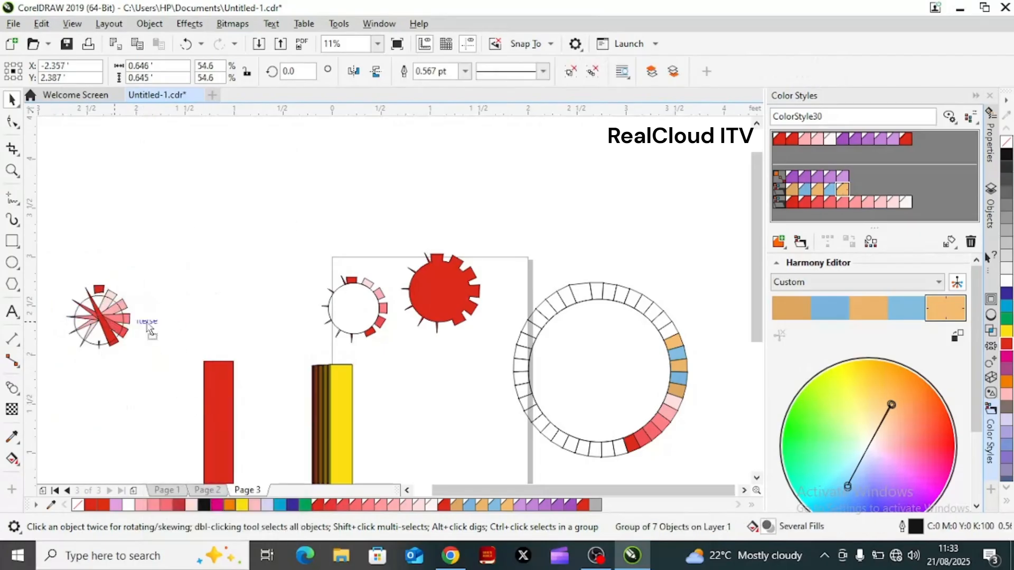
mouse_move(114, 332)
left_mouse_down()
mouse_move(301, 356)
mouse_move(562, 224)
mouse_move(549, 237)
left_mouse_up()
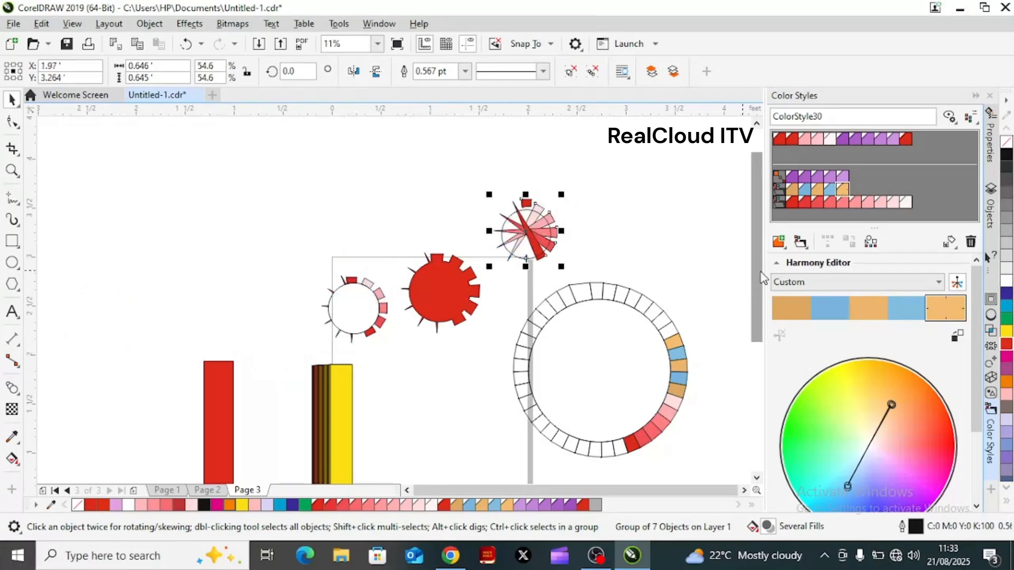
left_click_drag(758, 274, 763, 303)
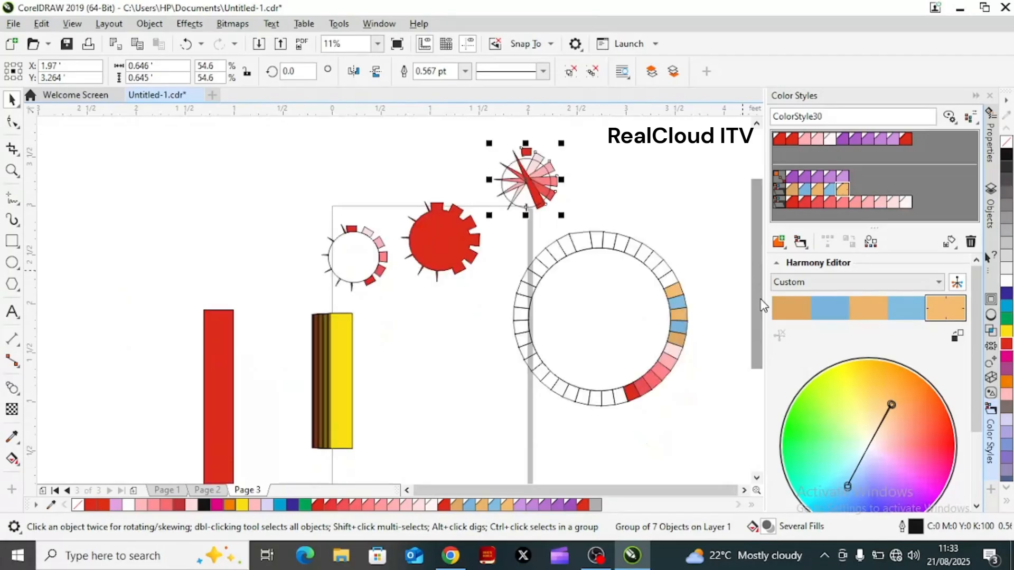
left_click_drag(760, 300, 761, 304)
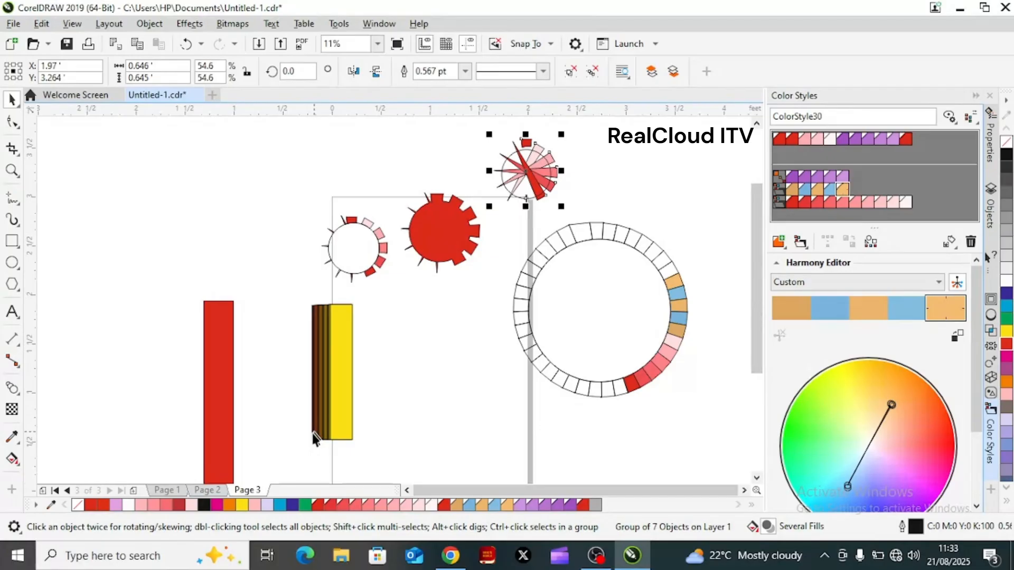
Step: Review the finished wedge, ring and blend designs on pages 1, 2 and 3
left_click(165, 491)
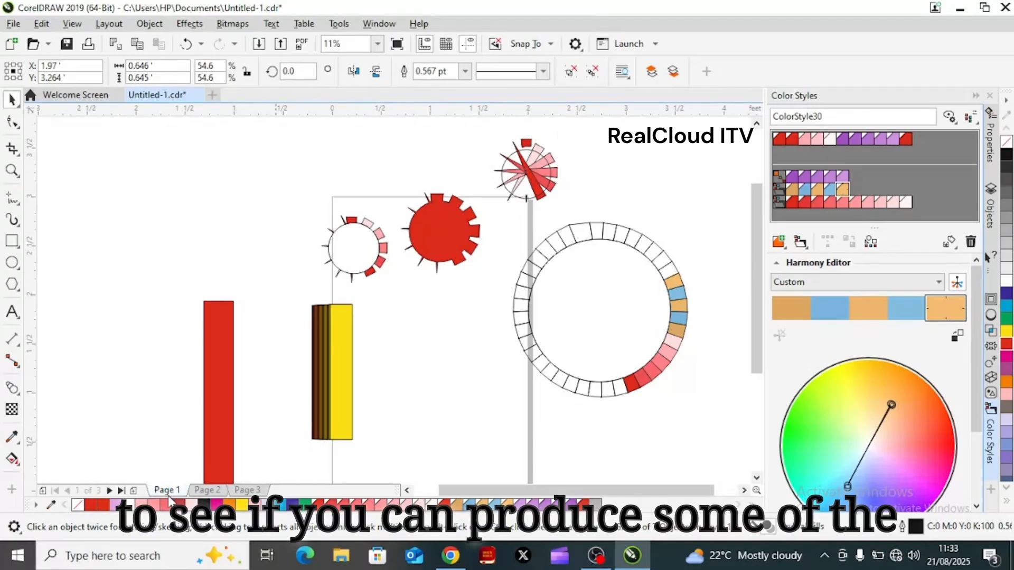
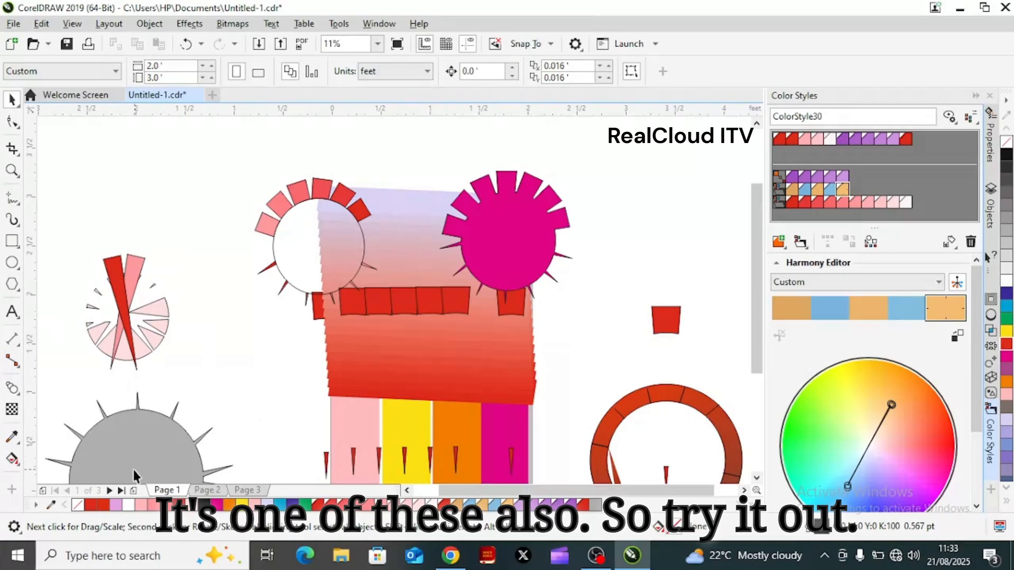
left_click(210, 492)
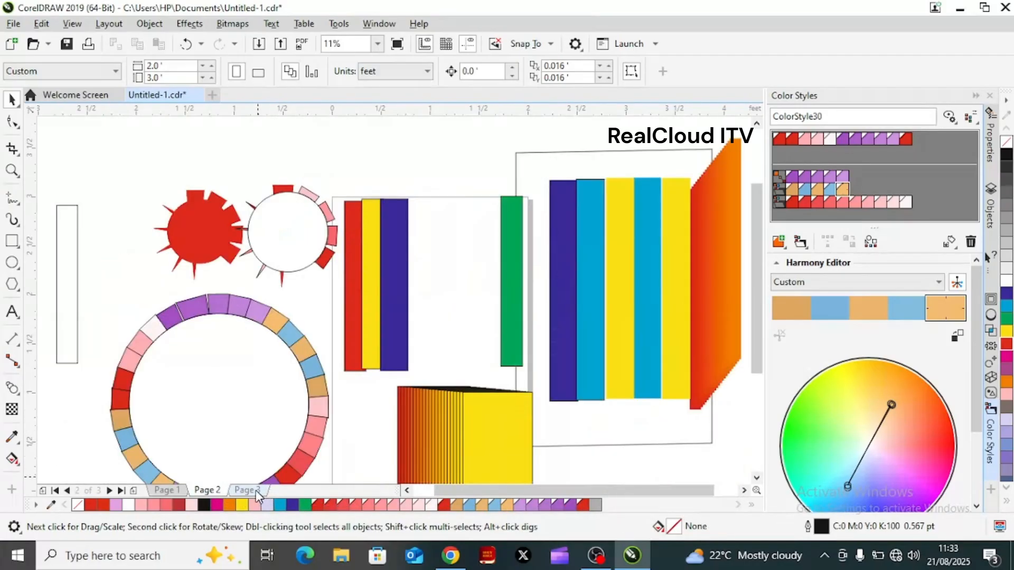
left_click(255, 493)
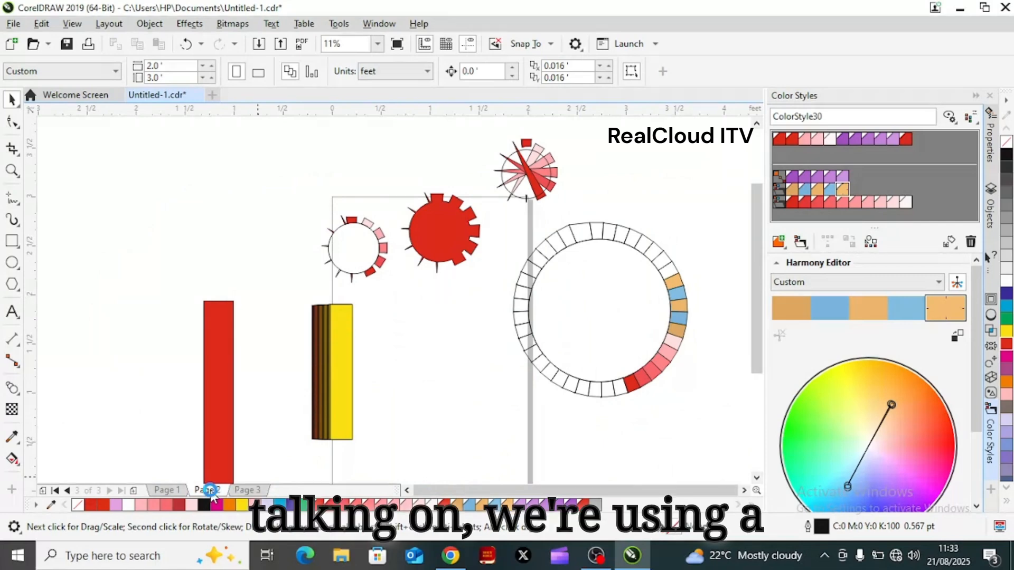
Step: On page 2, move the slanted red-to-orange blend away from the yellow and blue bars to beside the tall white rectangle
left_click(210, 493)
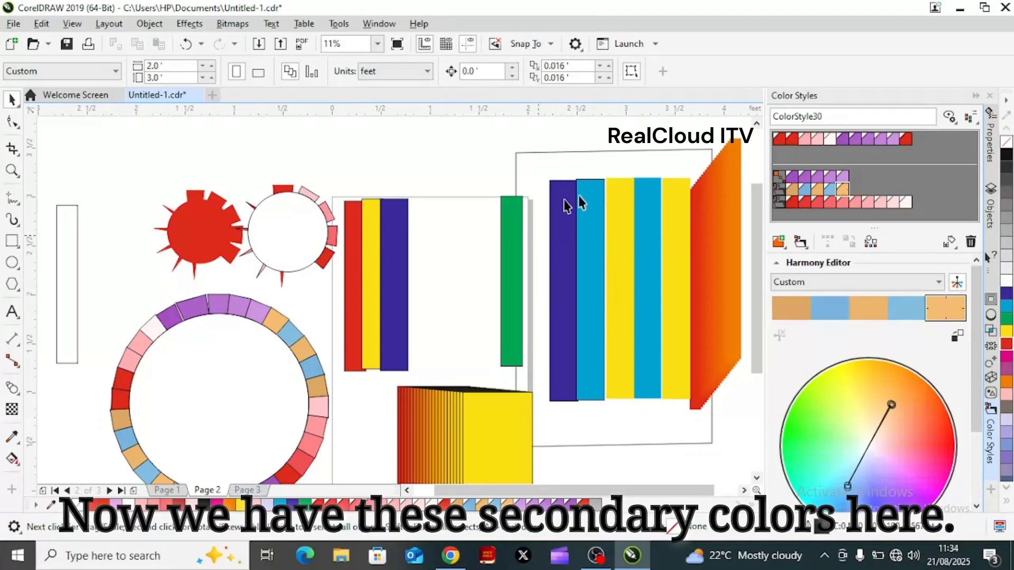
left_click(711, 271)
left_click_drag(710, 271, 111, 250)
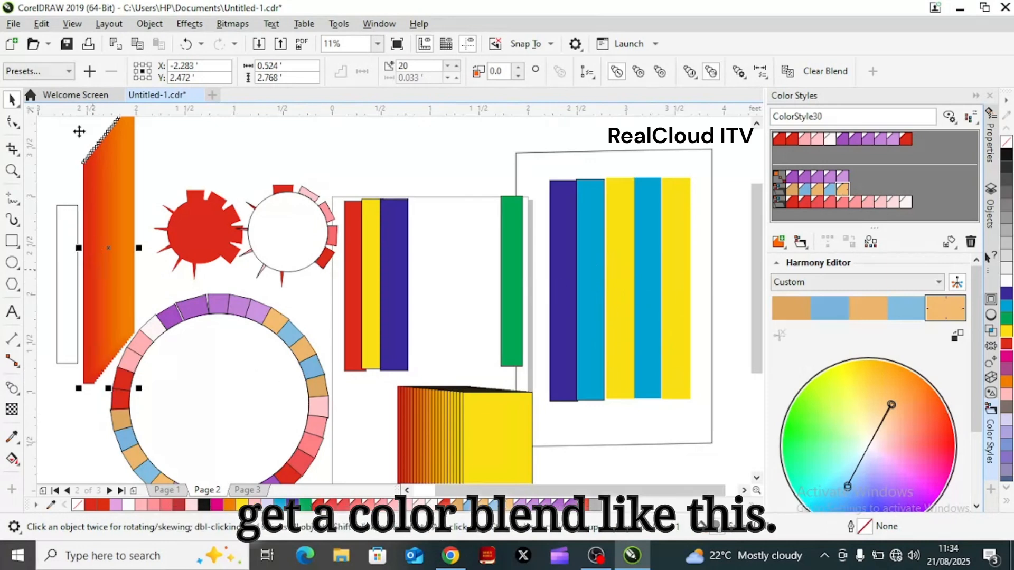
Step: Blend the outer yellow bar with the dark blue bar across the five-bar group, and enlarge the blend to about 1.72 by 2.74 ft
left_click(19, 397)
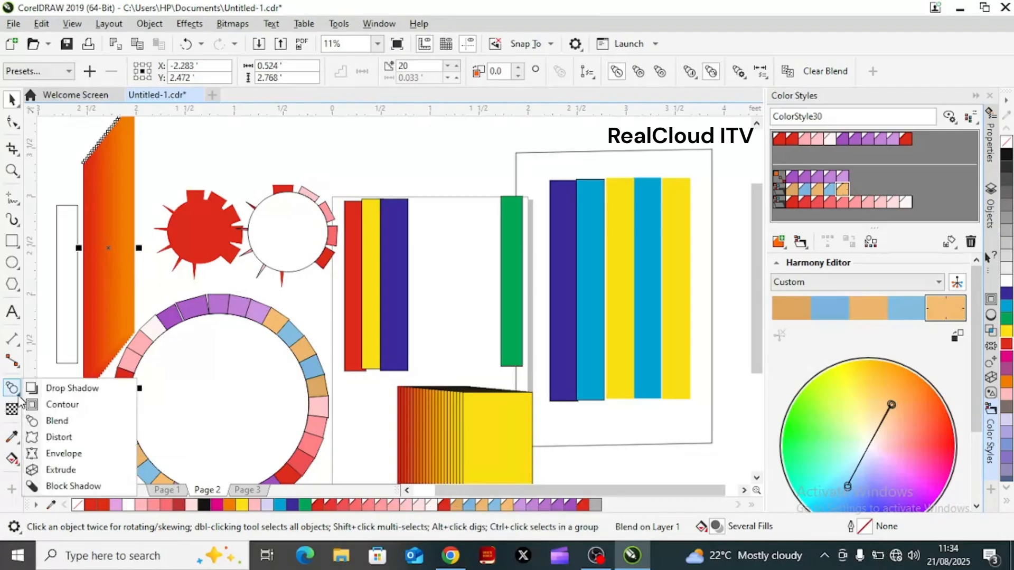
left_click(78, 425)
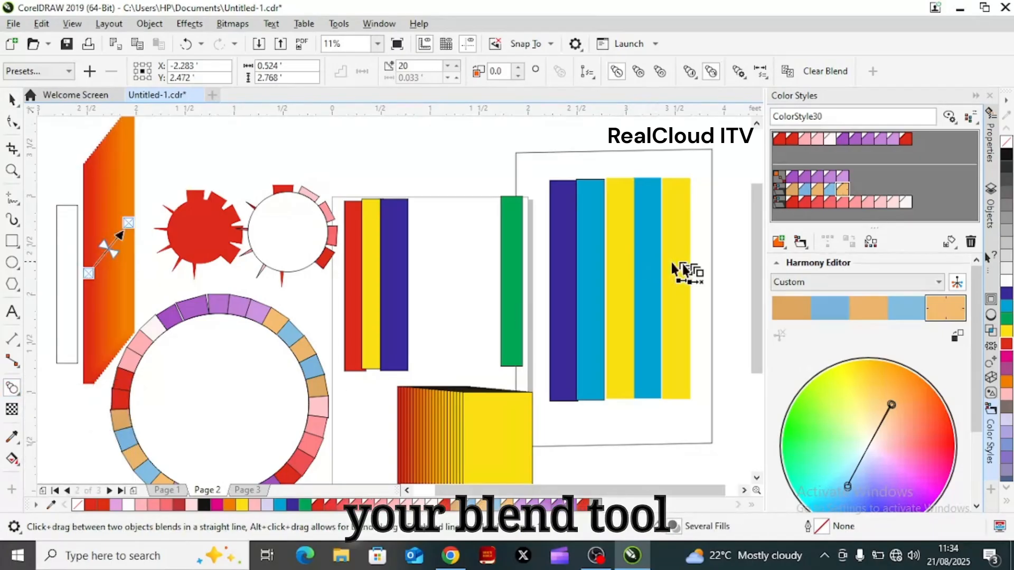
left_click_drag(677, 287, 557, 290)
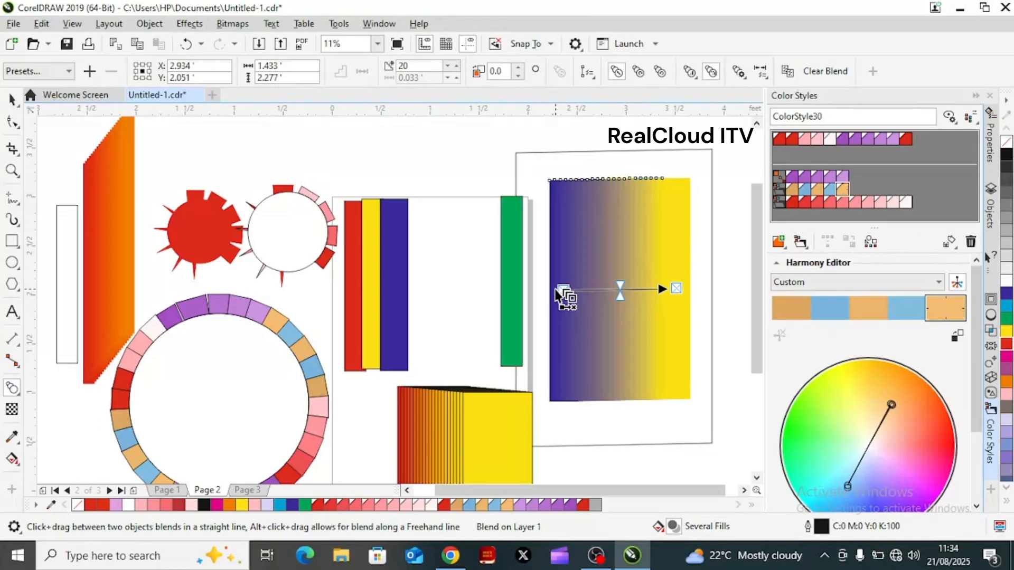
key("space")
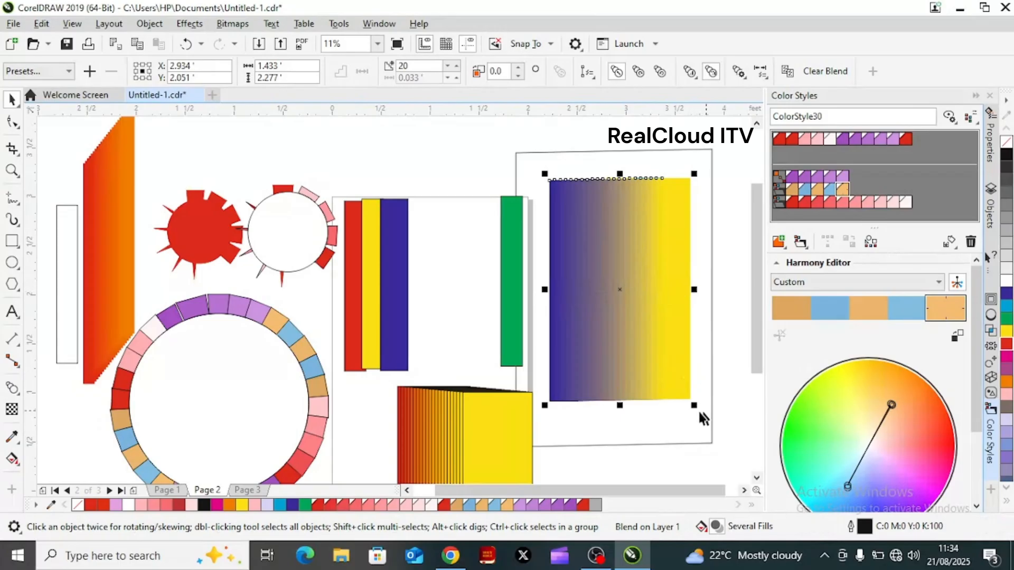
left_click_drag(694, 407, 739, 455)
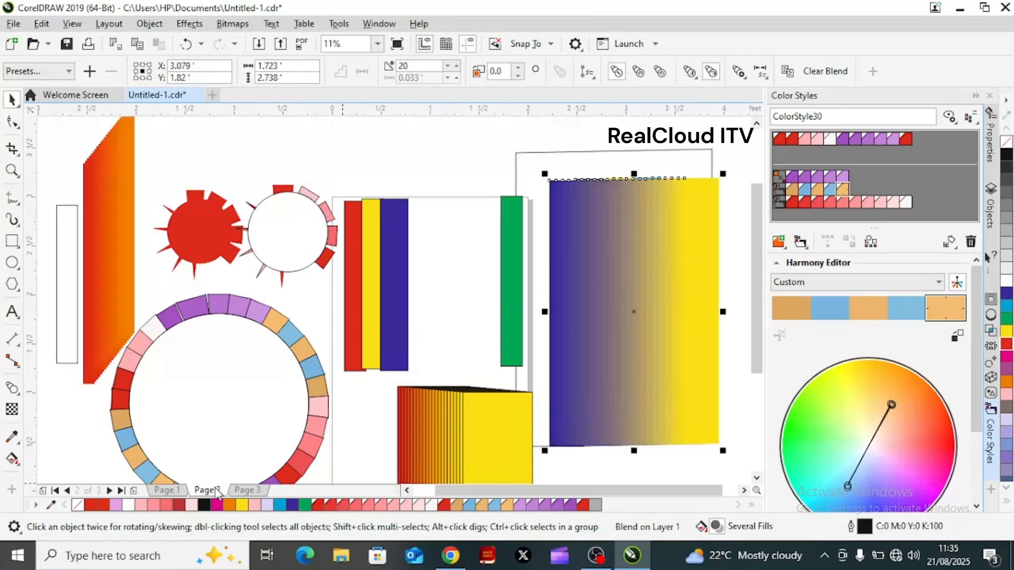
Step: On page 3, draw a tall rectangle about 0.21 by 1.81 ft in the empty area beside the page and stack slightly offset copies of it
left_click(248, 491)
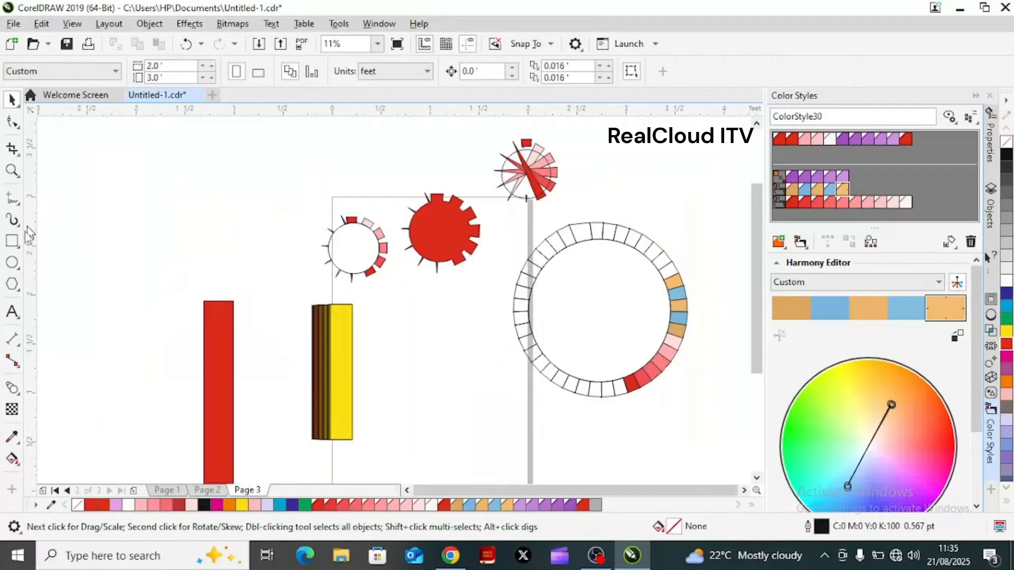
left_click(15, 245)
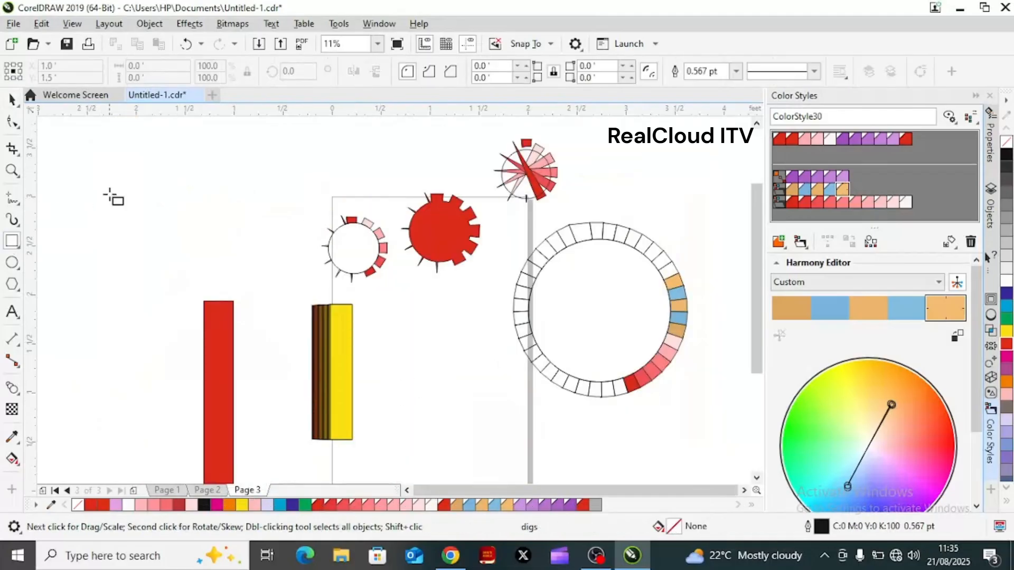
mouse_move(109, 192)
left_mouse_down()
mouse_move(115, 264)
mouse_move(133, 305)
mouse_move(131, 370)
left_mouse_up()
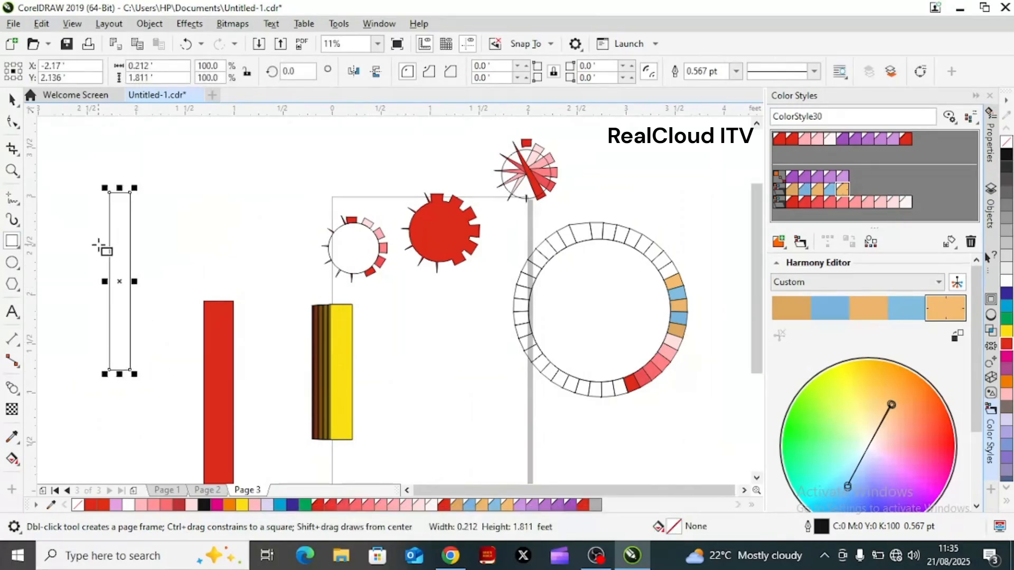
left_click(115, 280)
left_click_drag(119, 281, 122, 278)
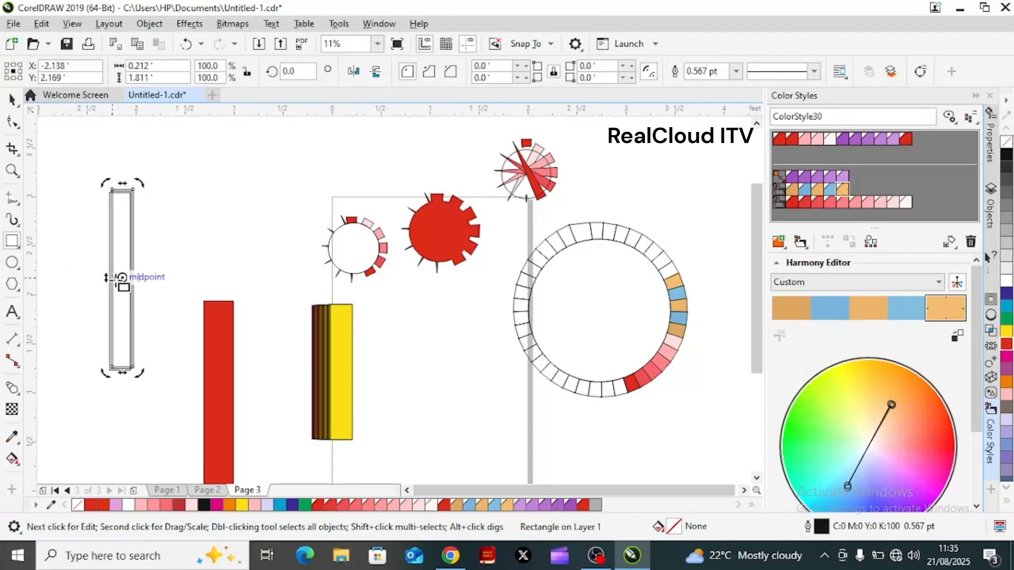
left_click_drag(122, 278, 121, 278)
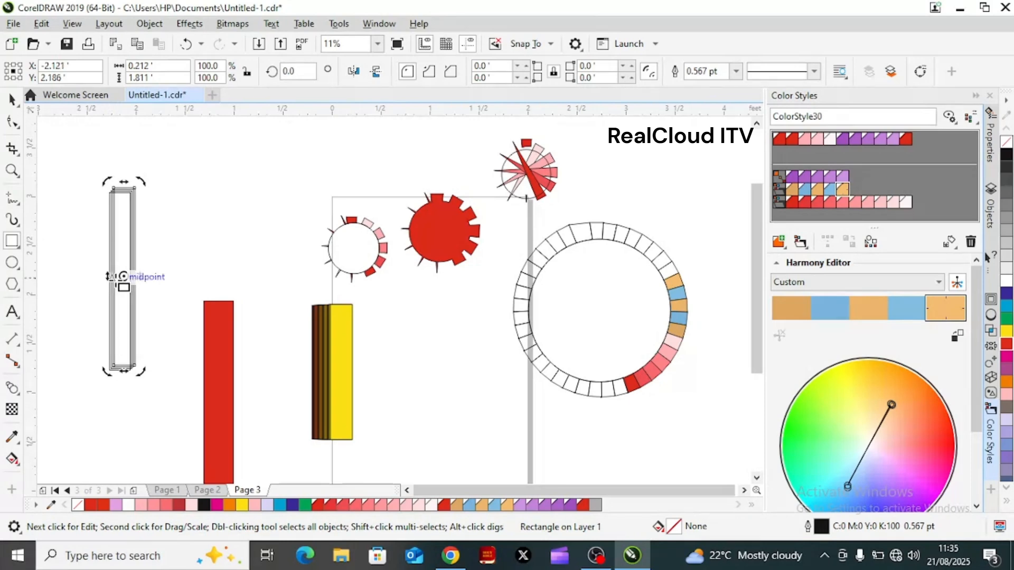
Step: Delete the tall red bar beside the page on page 3
left_click(225, 376)
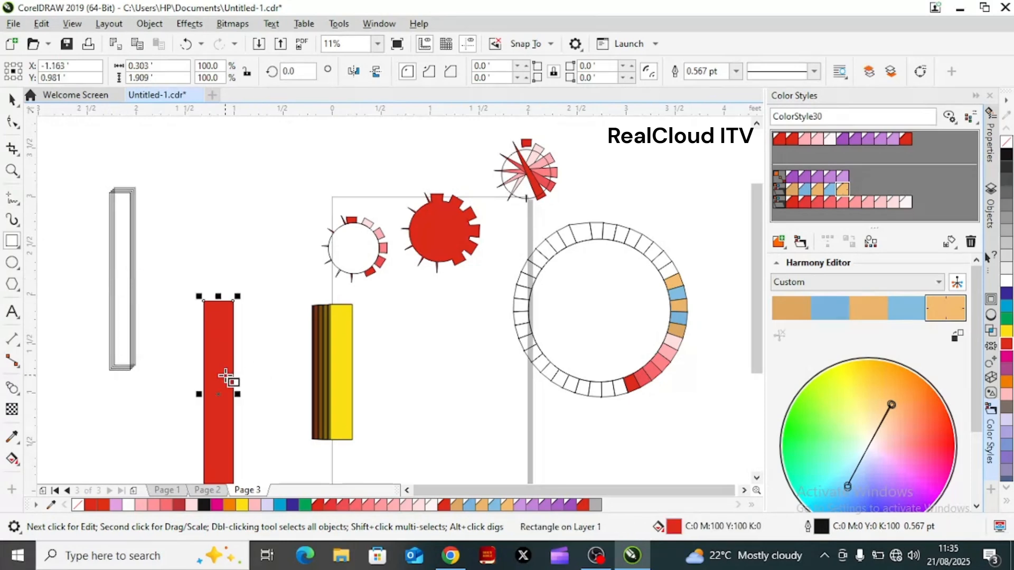
key("Delete")
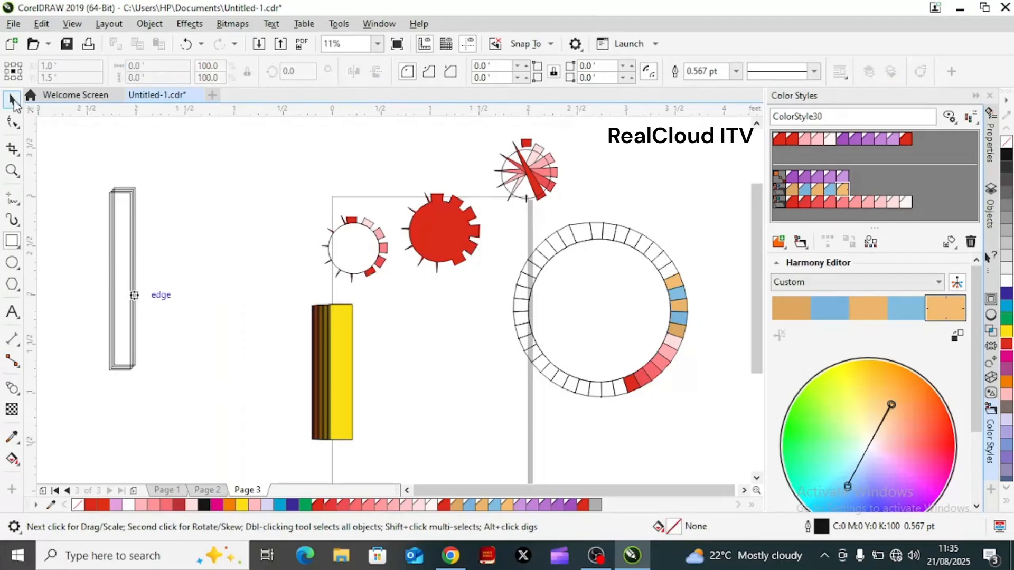
left_click(11, 98)
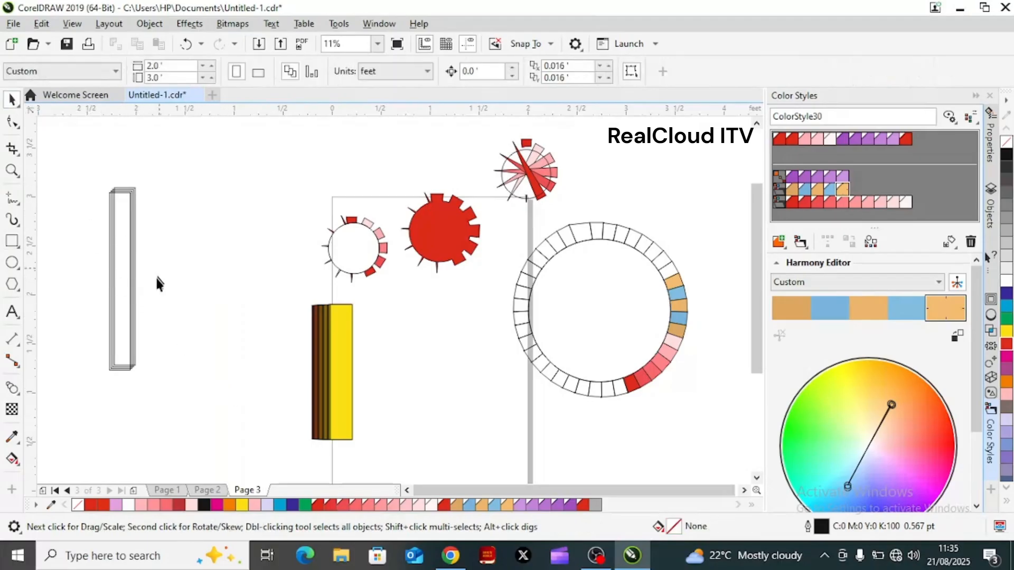
Step: Spread the stacked rectangle copies into a row of five bars standing edge to edge
left_click(122, 278)
left_click_drag(123, 278, 146, 281)
key("ctrl+d")
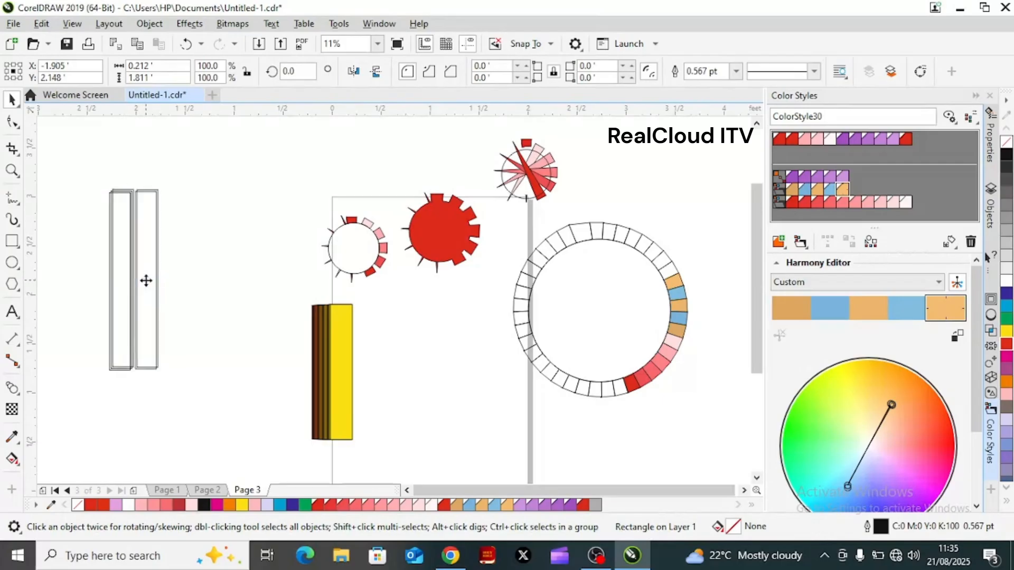
left_click_drag(146, 280, 170, 285)
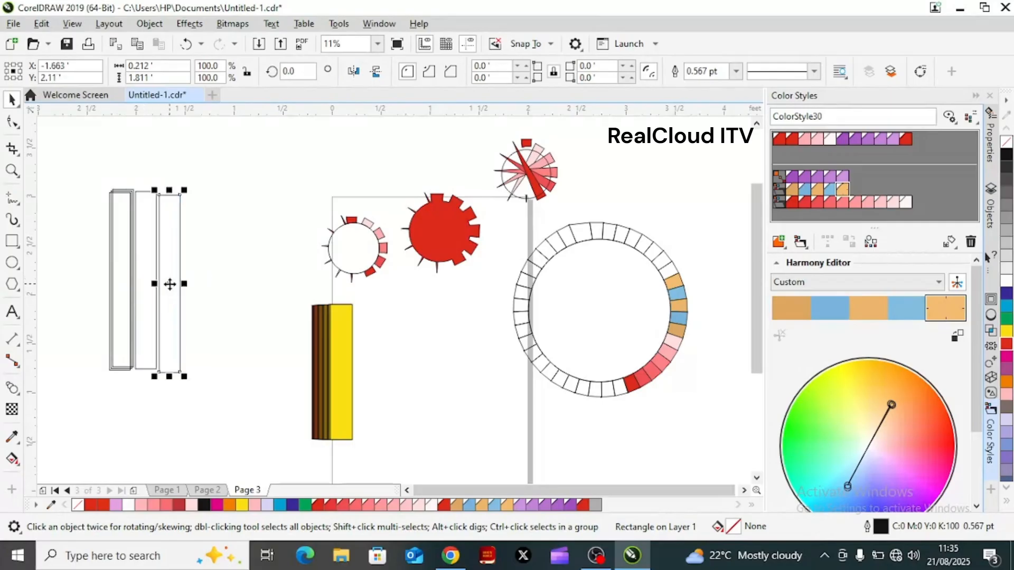
left_click(121, 273)
left_click_drag(122, 274, 213, 285)
left_click(145, 273)
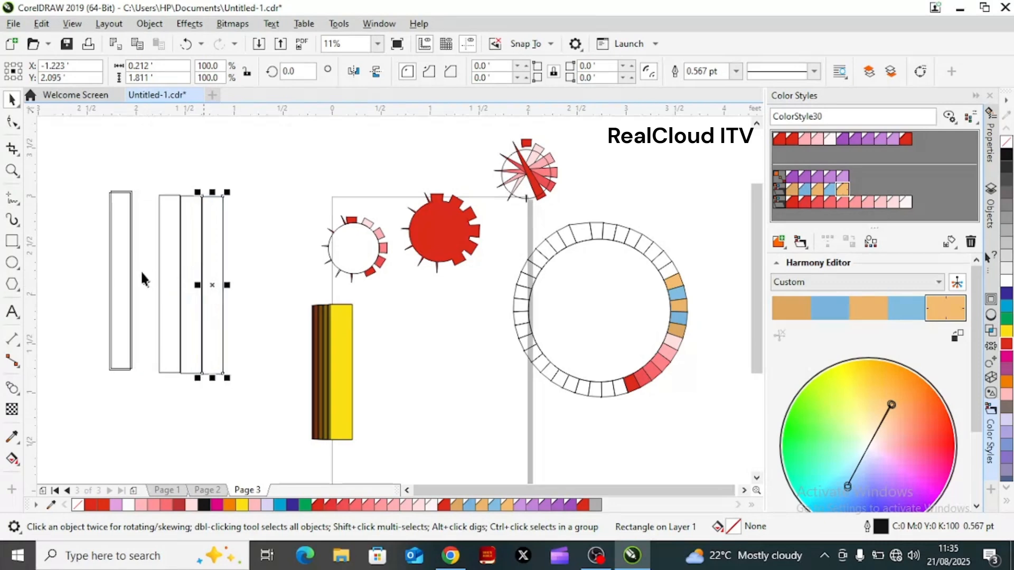
left_click(125, 275)
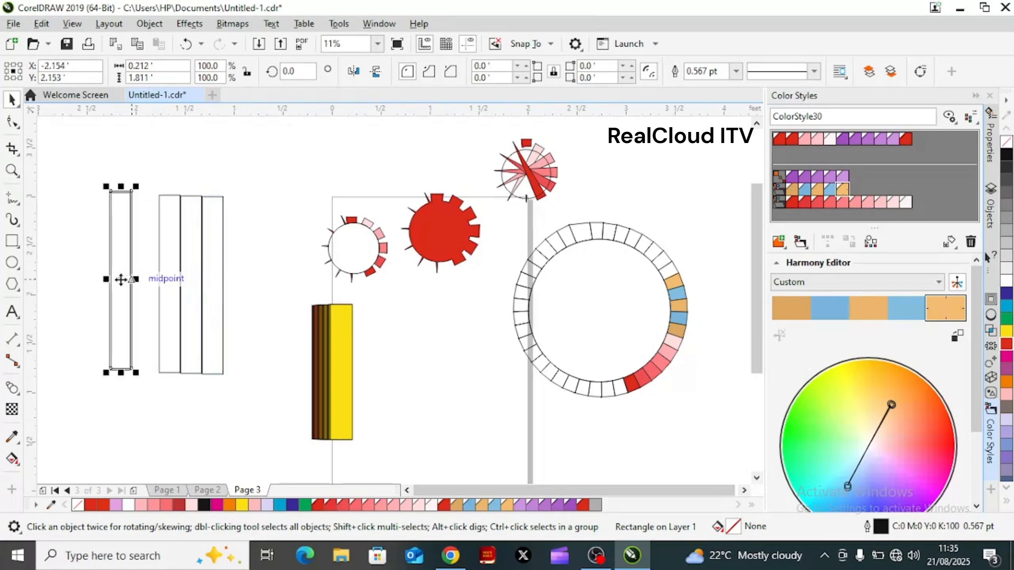
left_click_drag(121, 280, 228, 284)
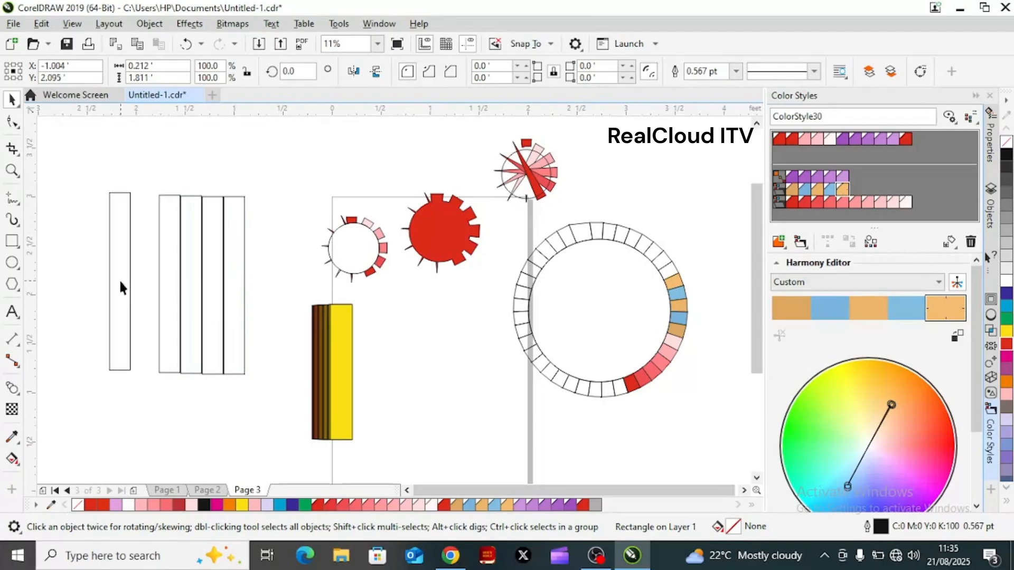
left_click_drag(120, 283, 150, 285)
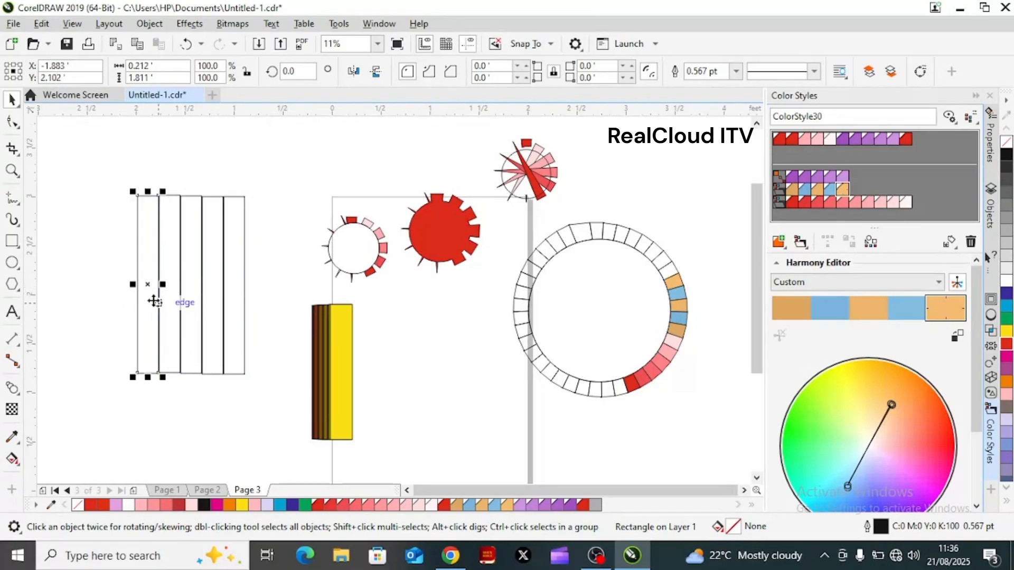
Step: Fill the first bar of the row with red and the second with purple (C20 M80 Y0 K20)
left_click(149, 297)
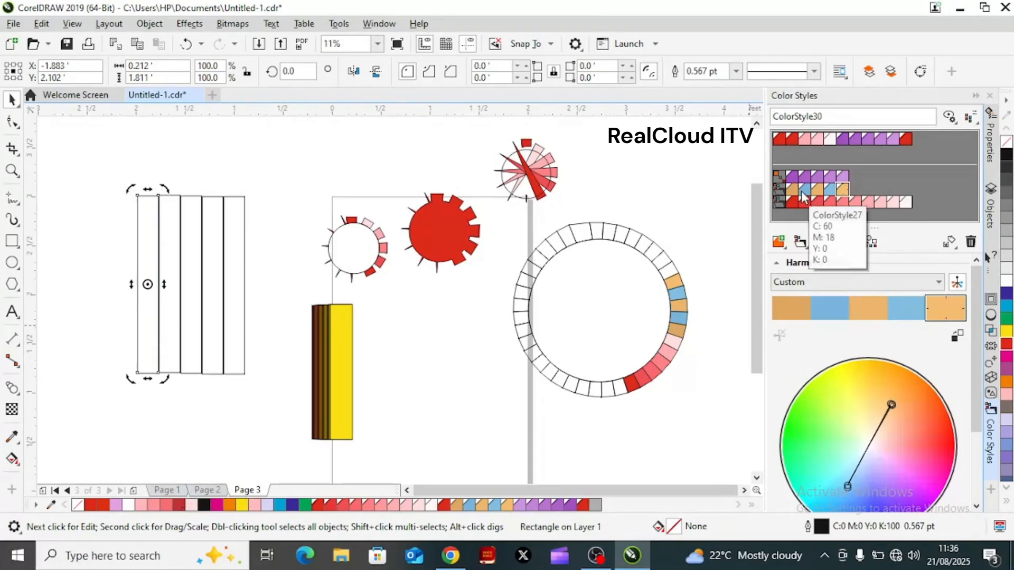
left_click(1007, 346)
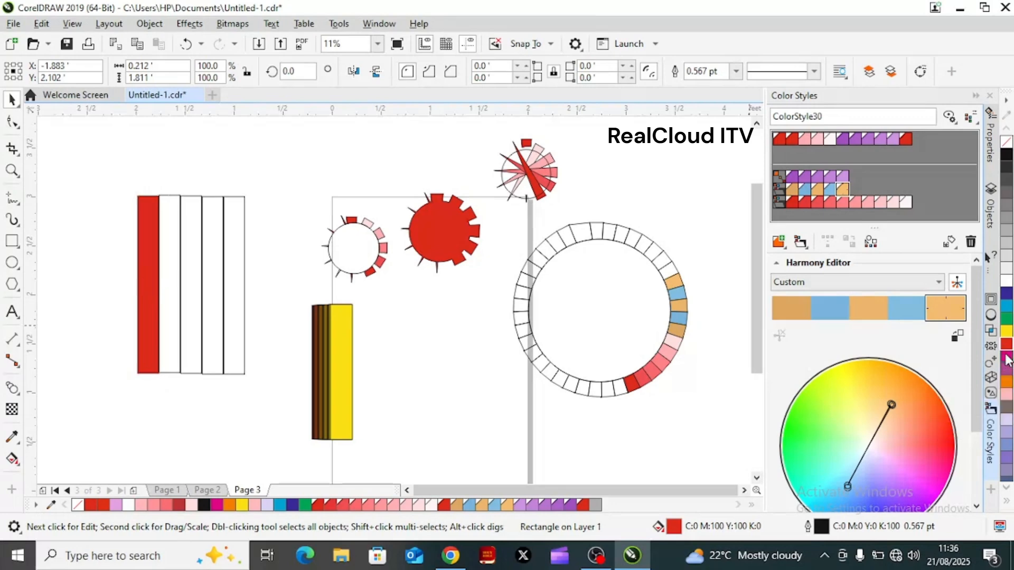
left_click(1007, 360)
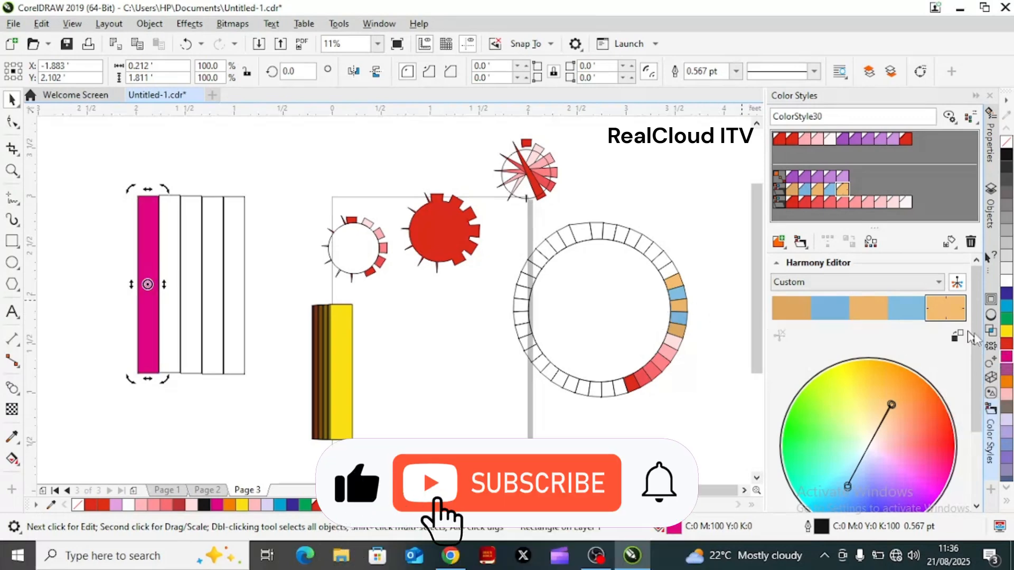
left_click(1007, 344)
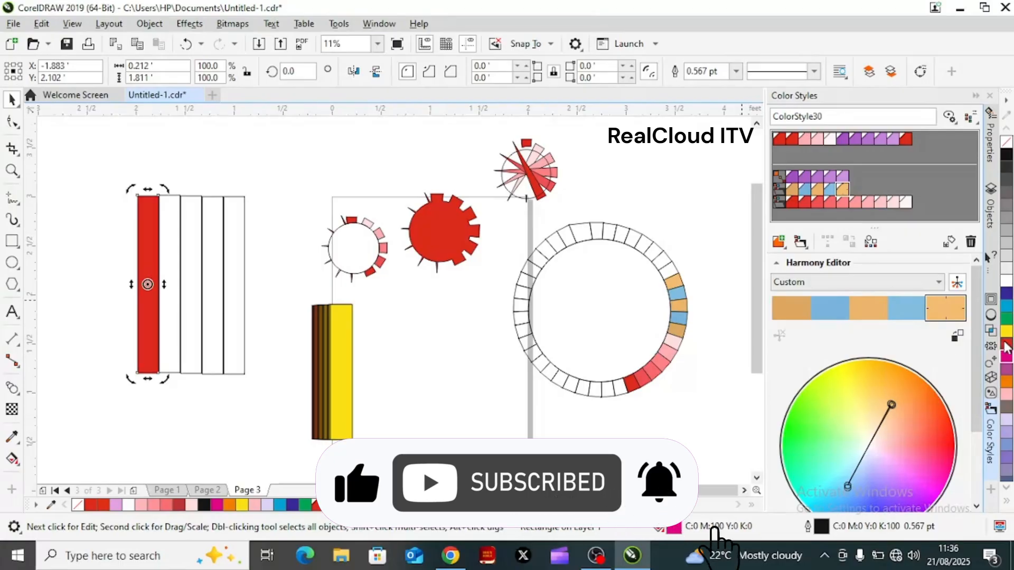
left_click(167, 310)
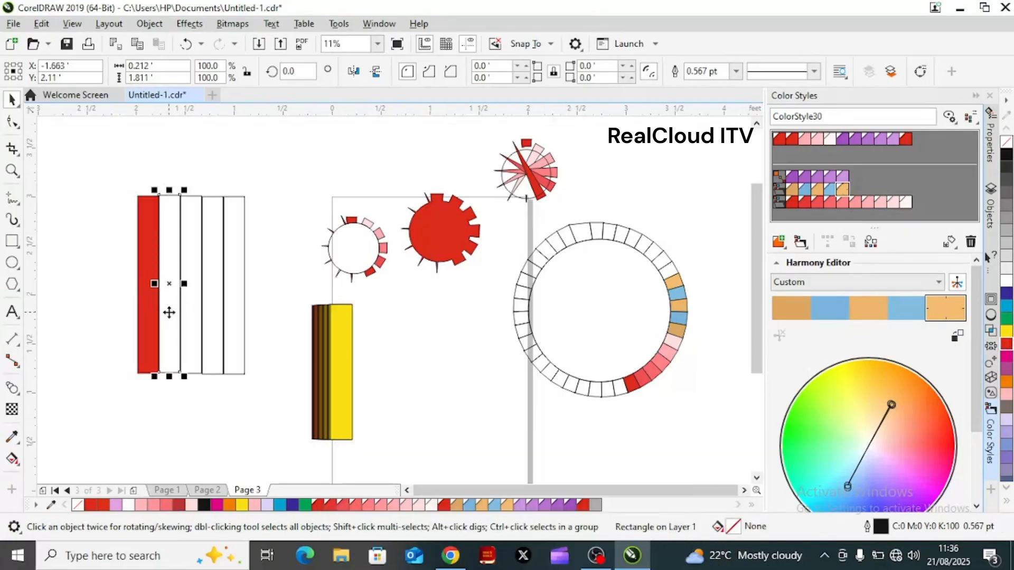
left_click(1006, 370)
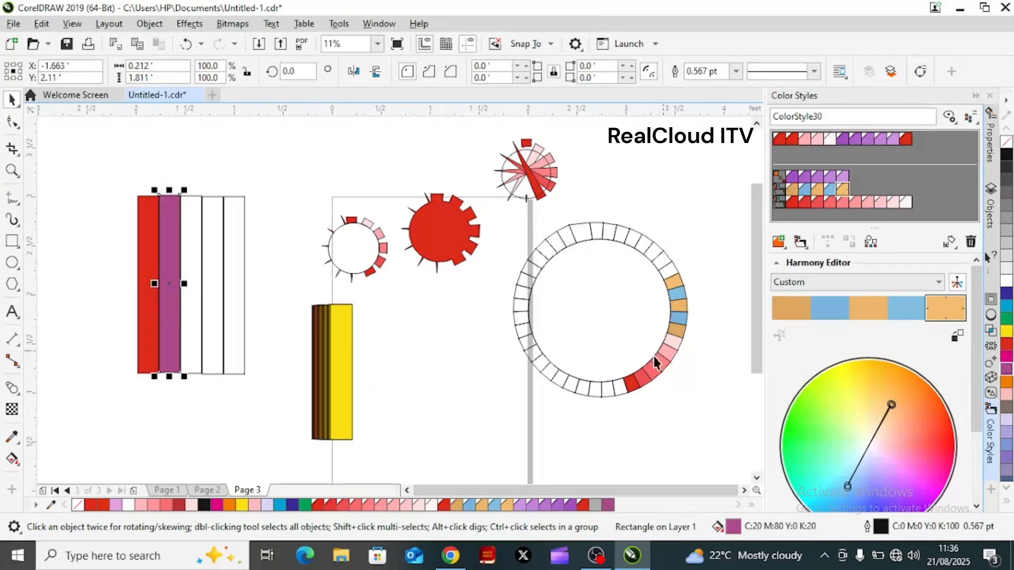
Step: Fill the third bar with orange, the fourth with yellow and the fifth with pink
left_click(186, 297)
left_click(186, 297)
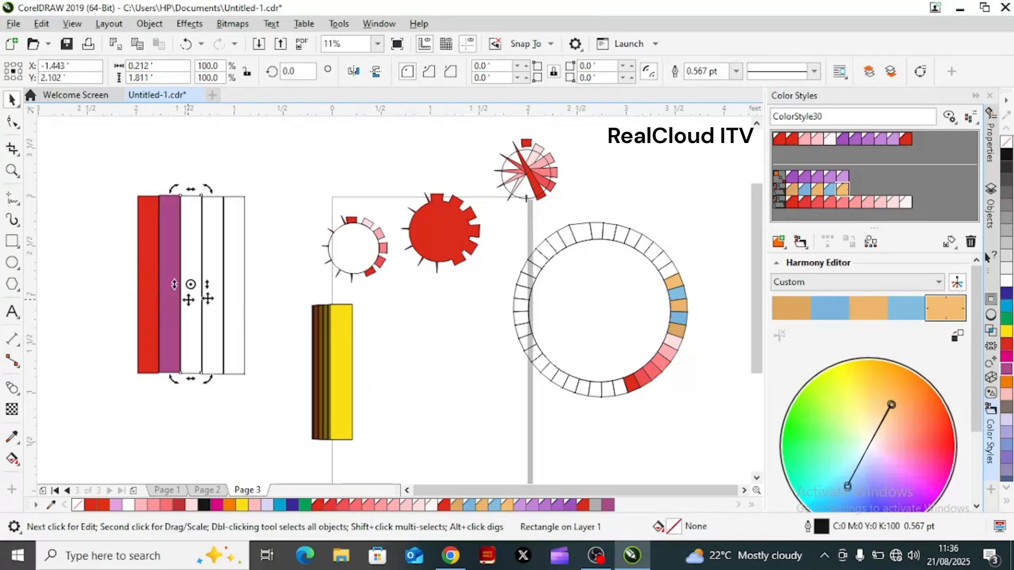
left_click(1006, 381)
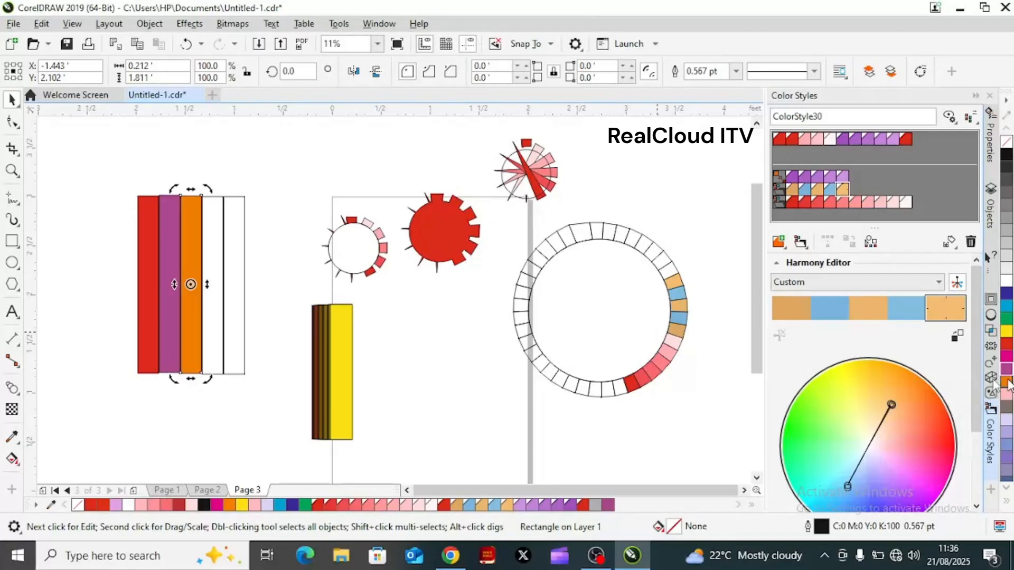
left_click(215, 329)
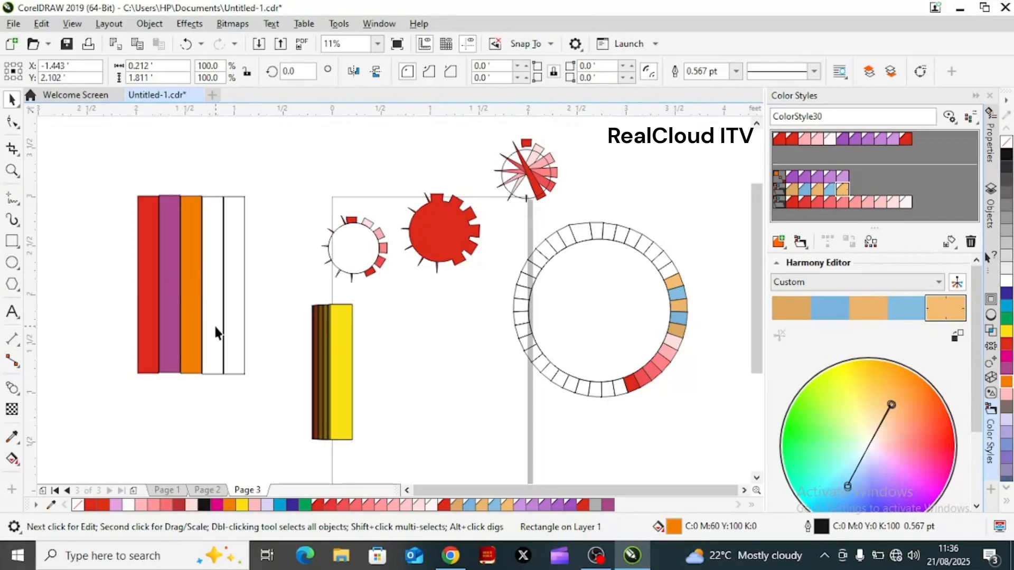
left_click(1007, 331)
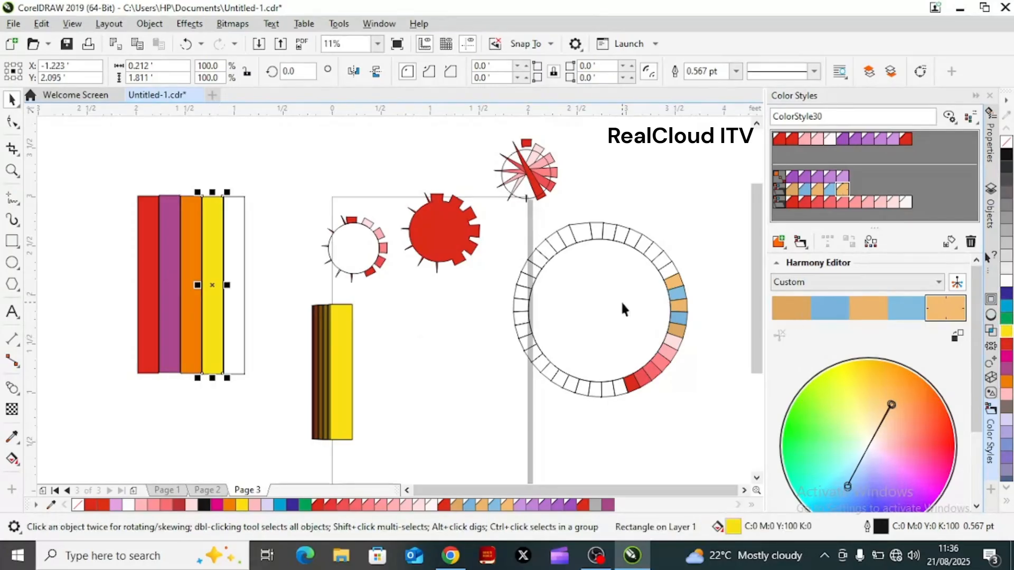
left_click(227, 303)
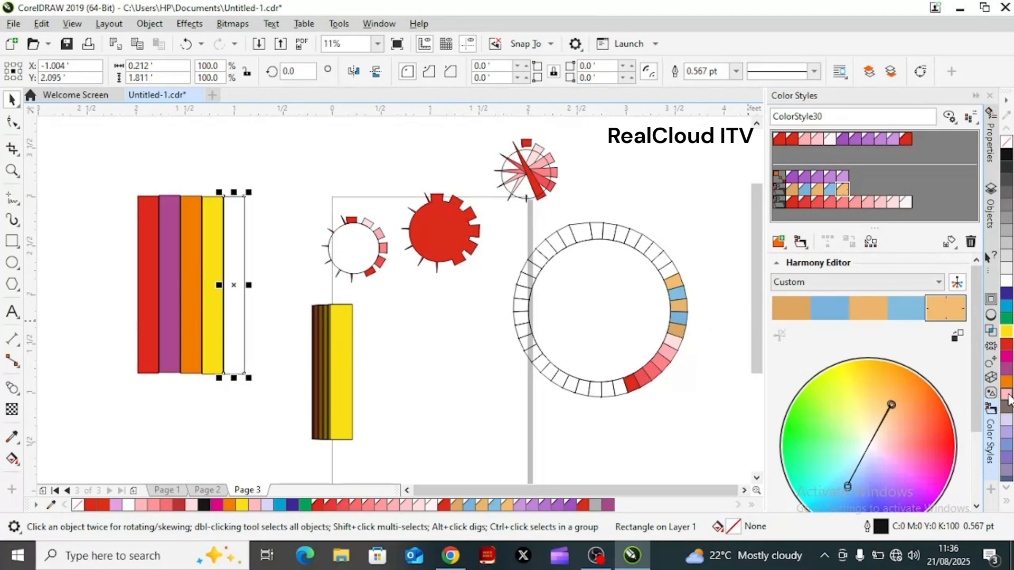
left_click(1008, 395)
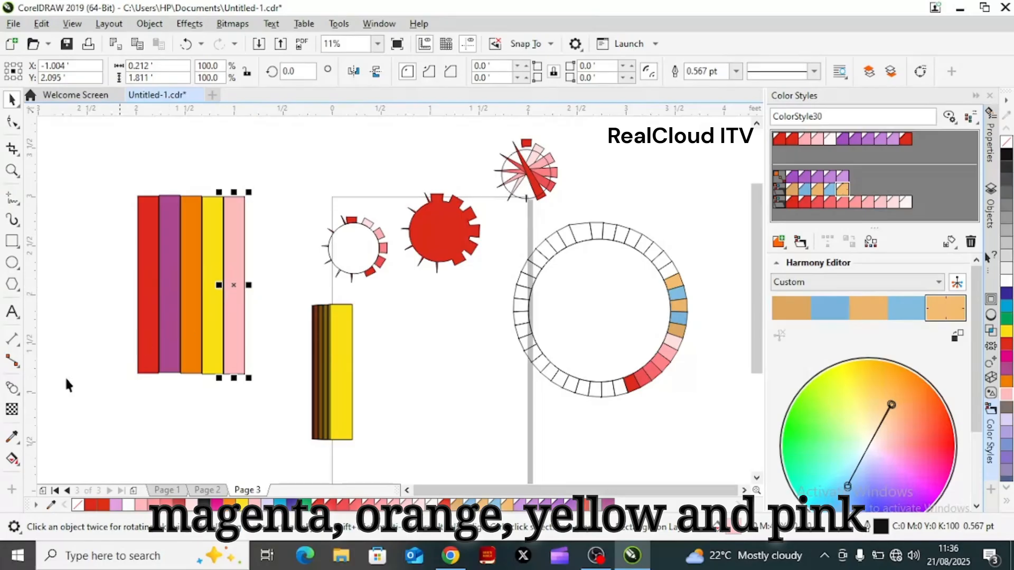
Step: Blend the pink bar with the red bar across the five-bar row, and shift the blend's acceleration midpoint toward the pink bar
left_click(12, 390)
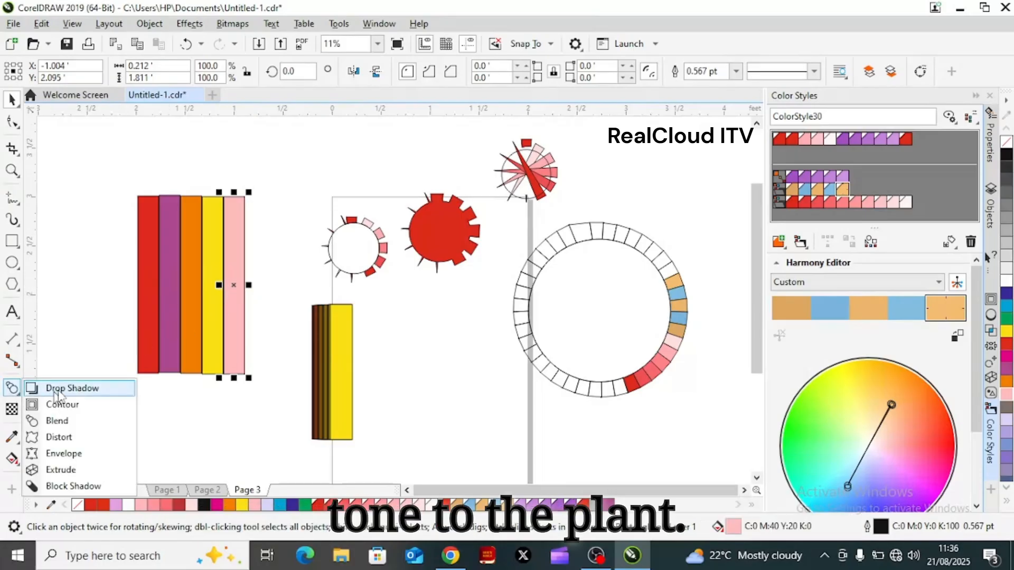
left_click(56, 421)
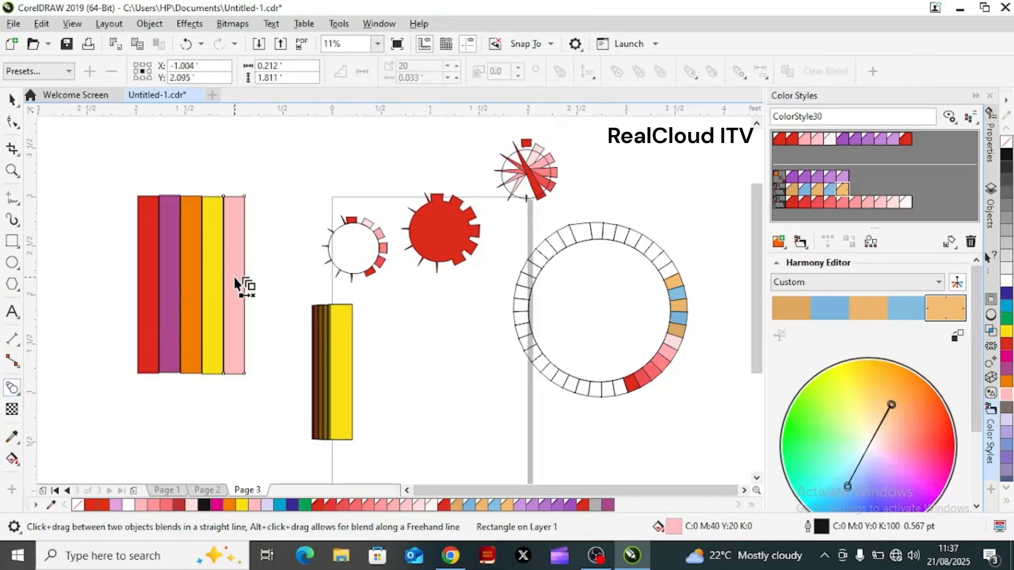
left_click_drag(234, 276, 152, 292)
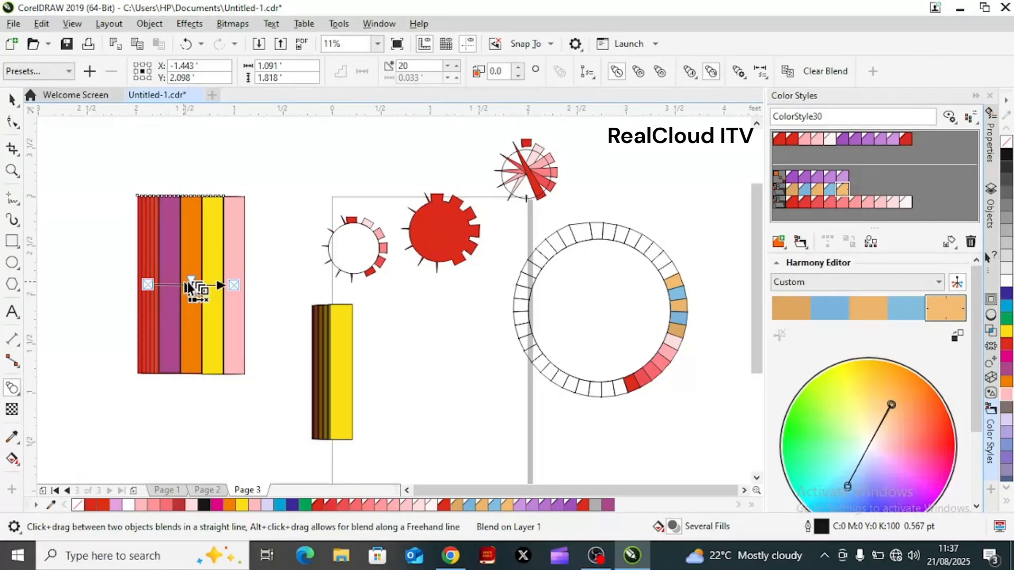
left_click_drag(192, 285, 215, 285)
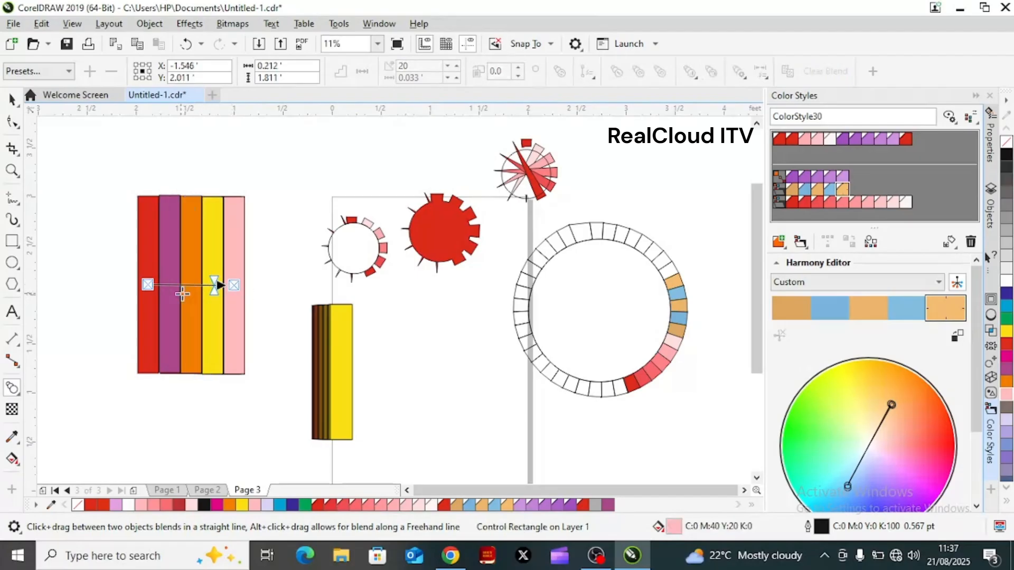
left_click_drag(221, 285, 180, 293)
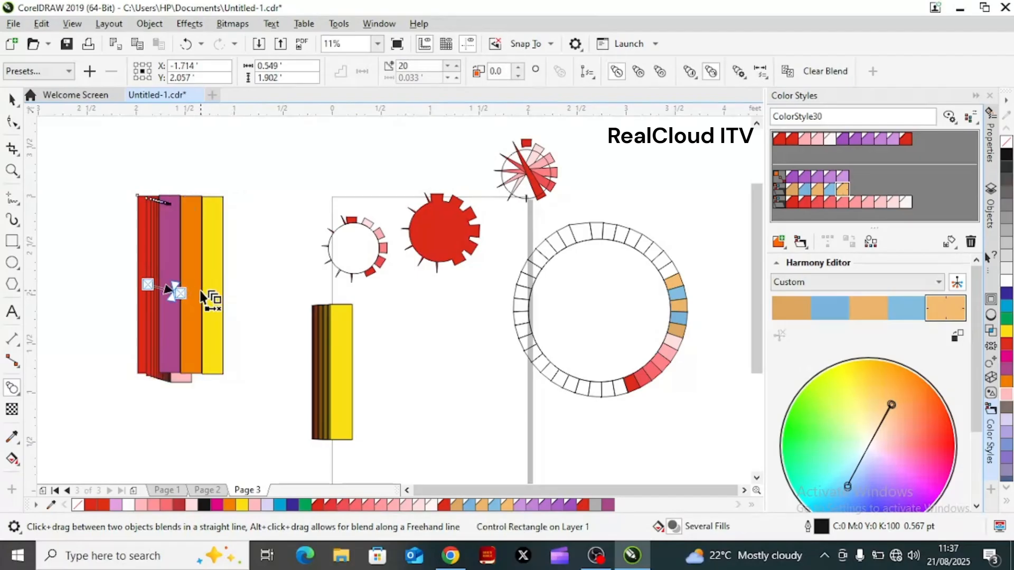
key("ctrl+z")
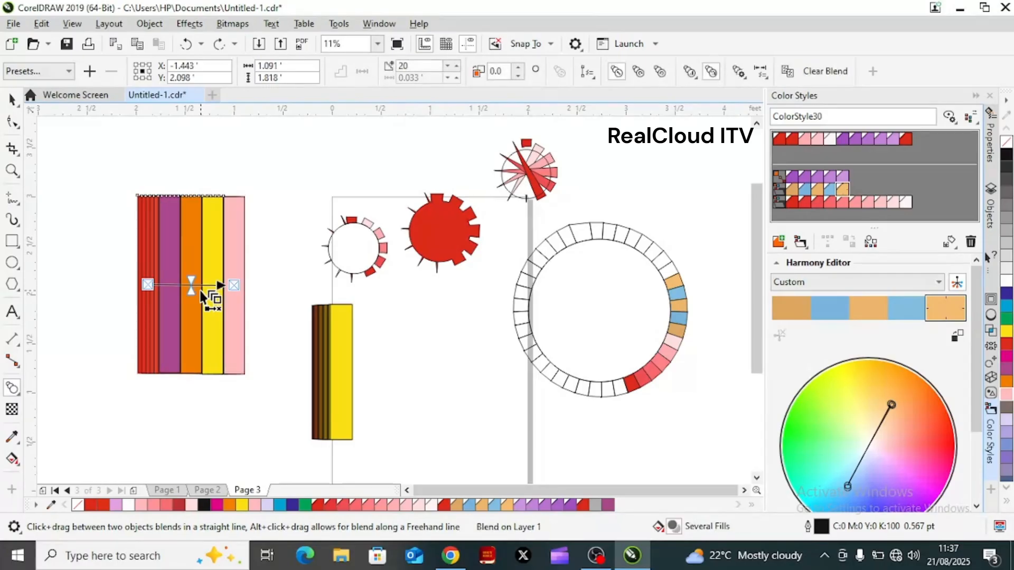
key("super+s")
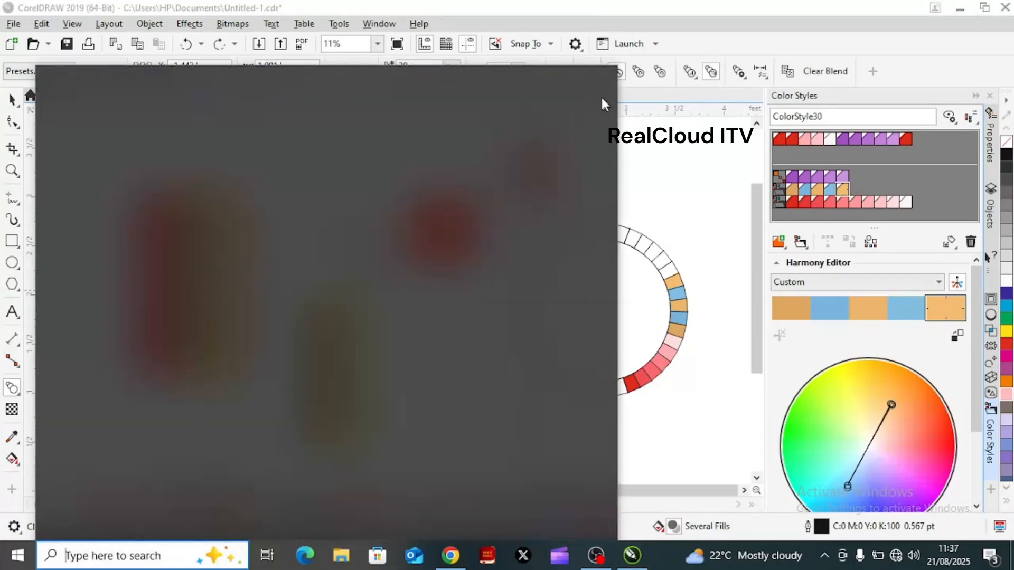
left_click(591, 86)
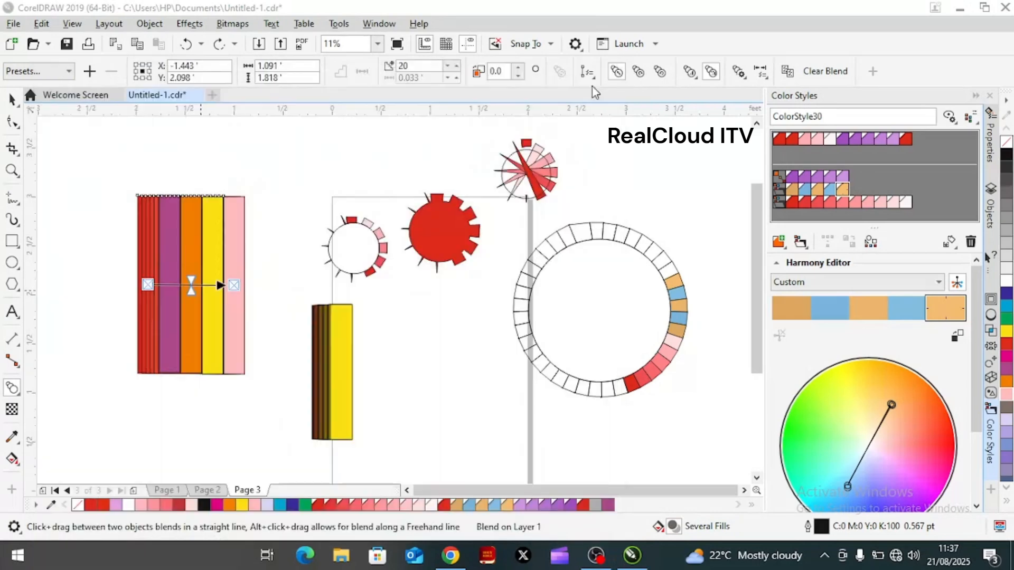
Step: Spread the red-to-pink blend into a wide rising band by moving its pink end bar away from the row, trying a shifted acceleration midpoint
left_click_drag(234, 285, 377, 266)
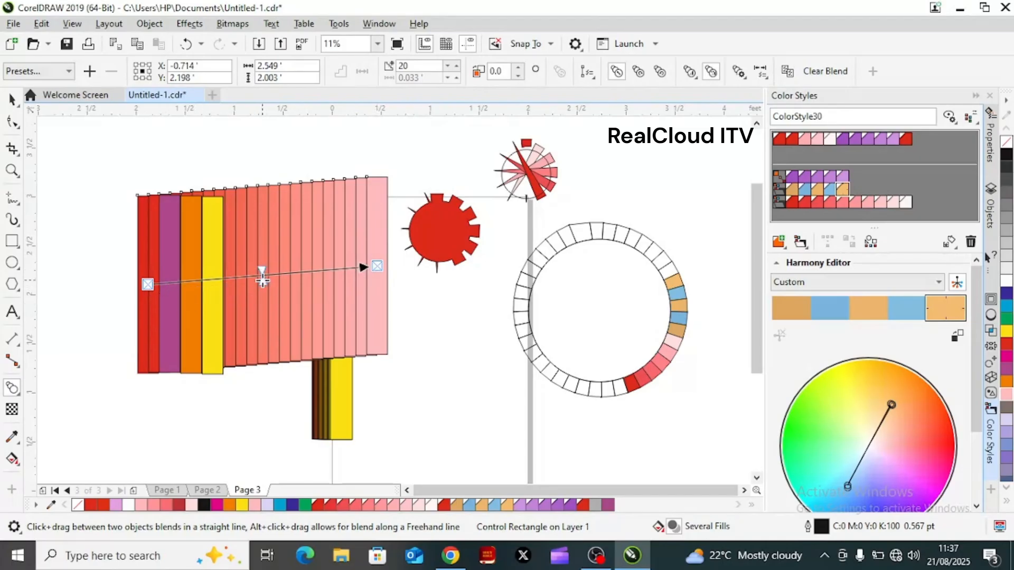
left_click(196, 290)
left_click_drag(195, 289, 362, 263)
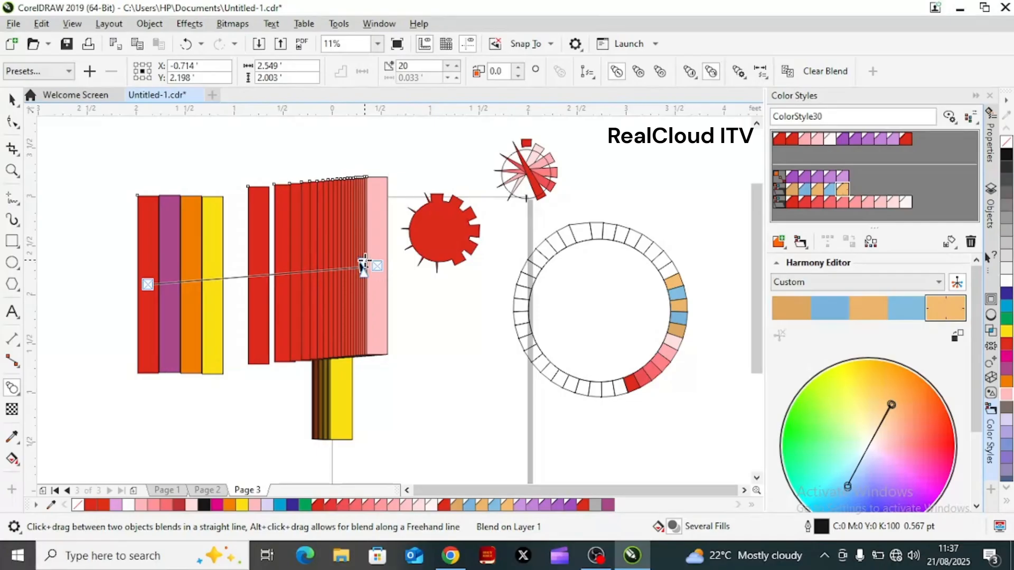
left_click_drag(363, 264, 364, 266)
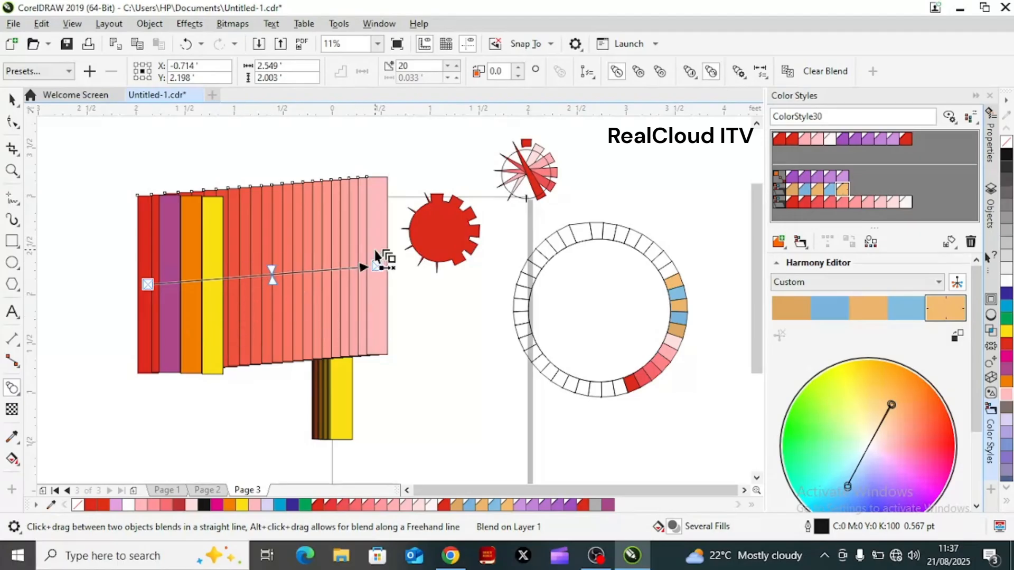
left_click_drag(377, 266, 318, 183)
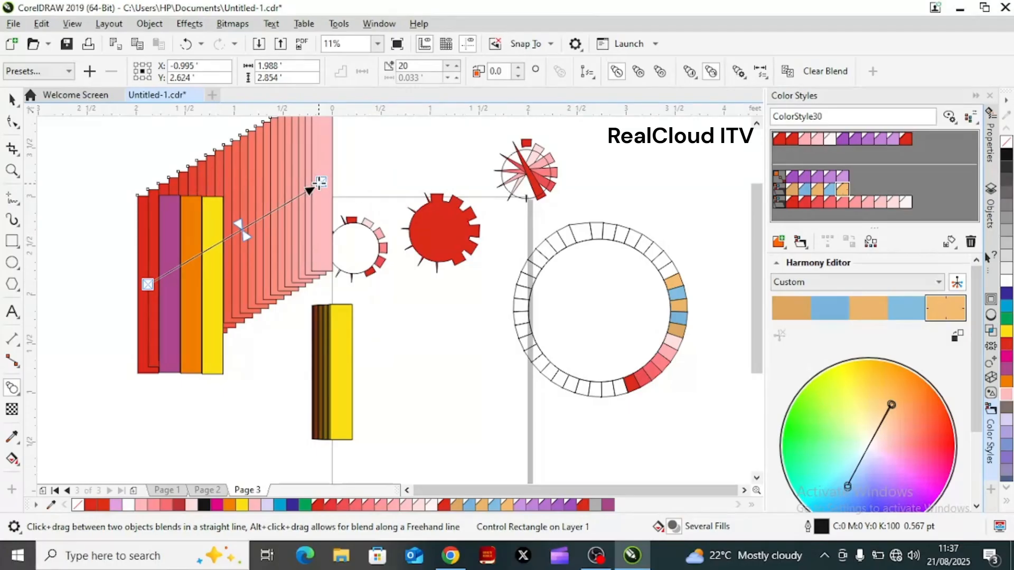
left_click_drag(319, 182, 344, 233)
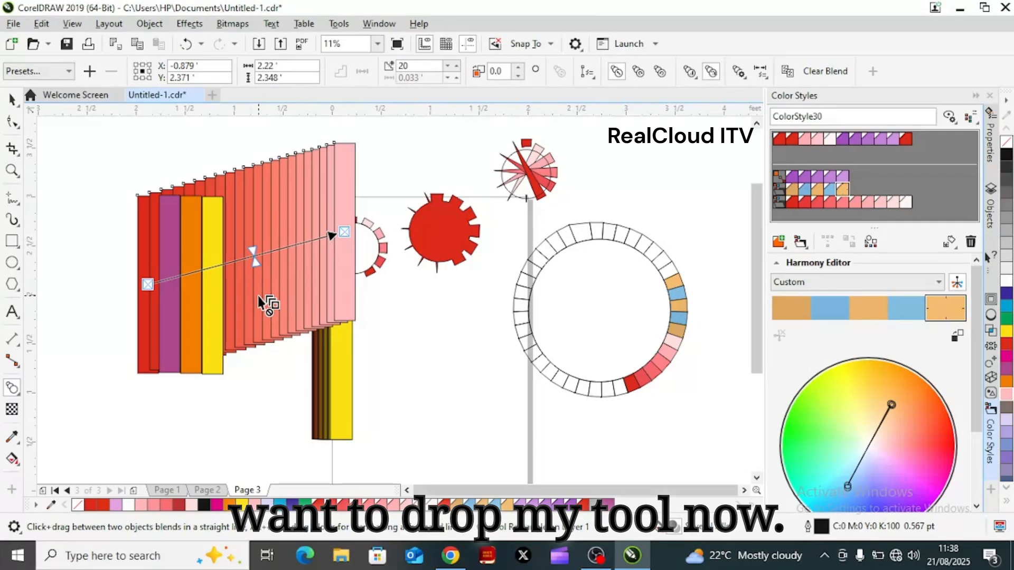
Step: Move the whole red-to-pink blend away from the purple, orange and yellow bars to beside the black-and-yellow blend
key("space")
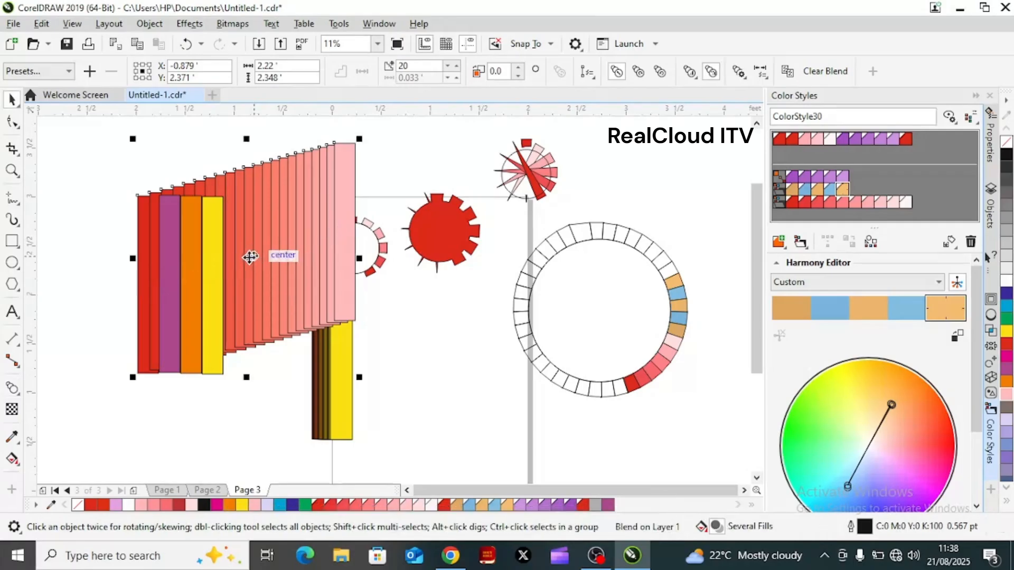
left_click_drag(250, 257, 286, 371)
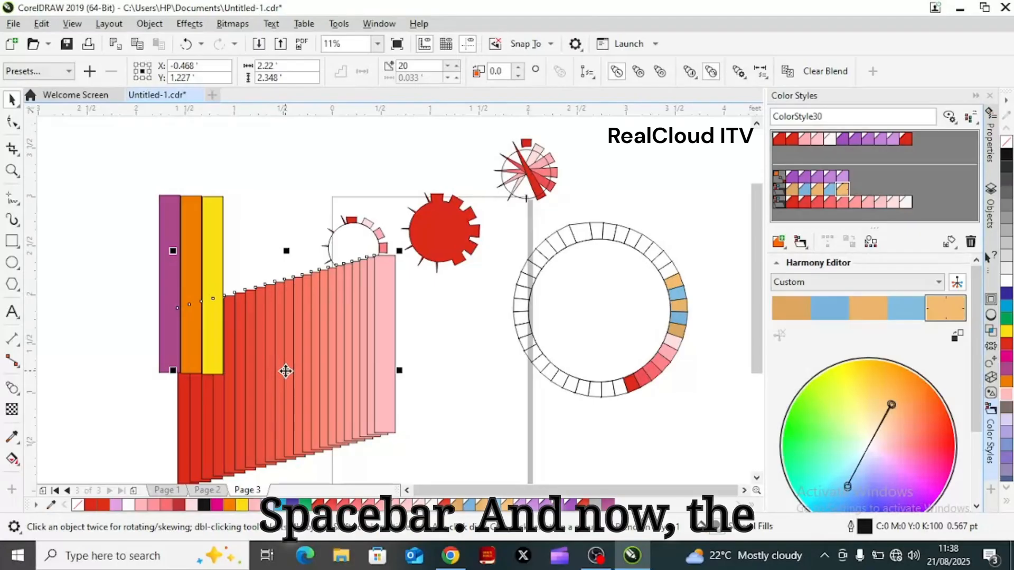
left_click_drag(285, 371, 466, 403)
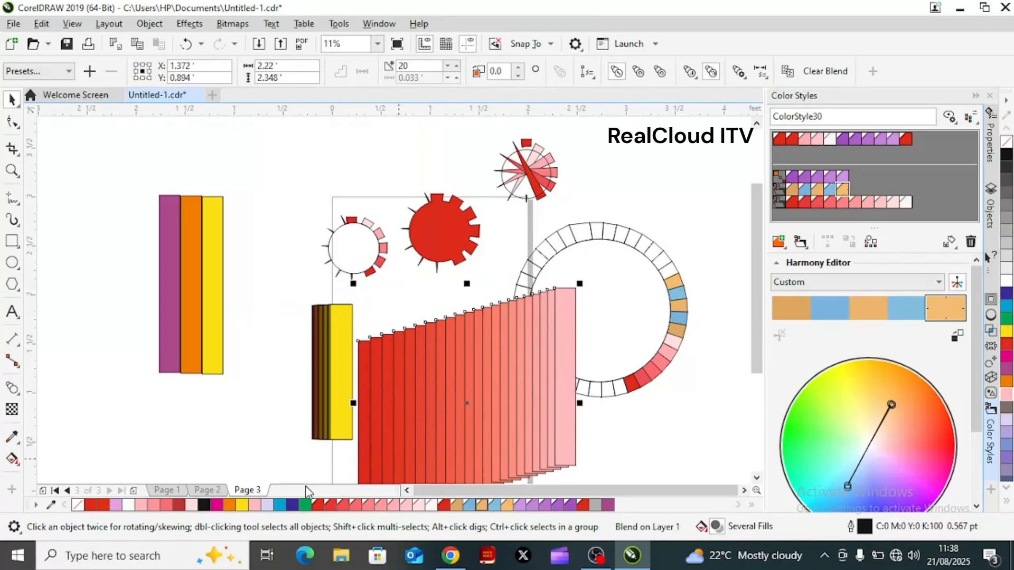
left_click(207, 490)
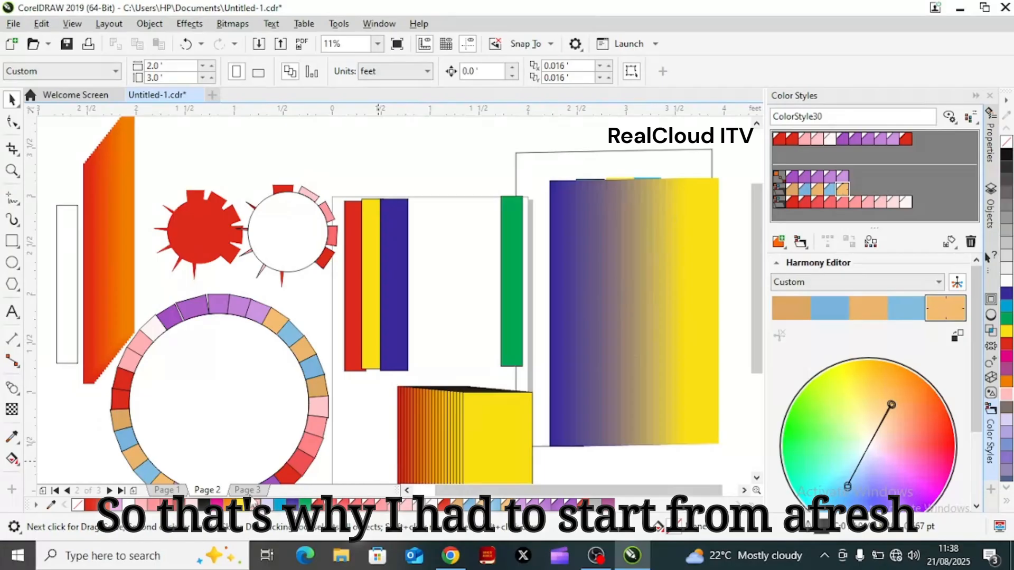
left_click(250, 492)
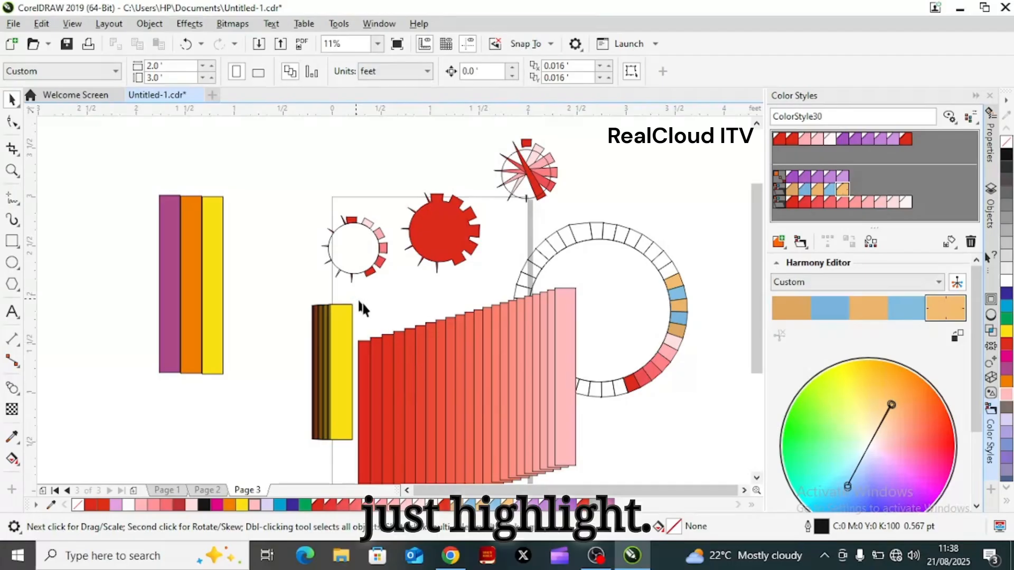
Step: Select the red-to-pink blend on page 3 and set its outline width to None
left_click_drag(357, 301, 589, 468)
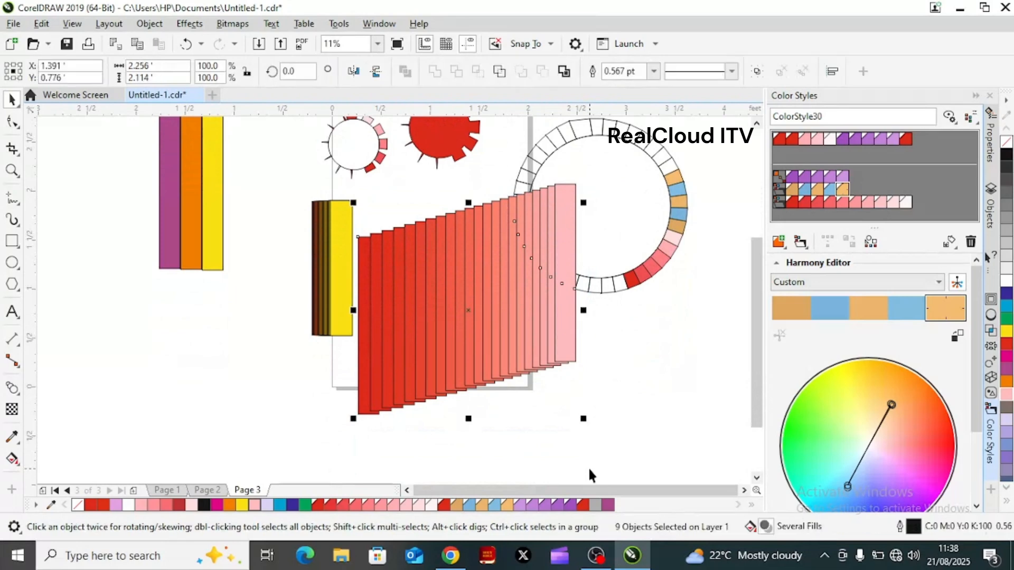
left_click(655, 71)
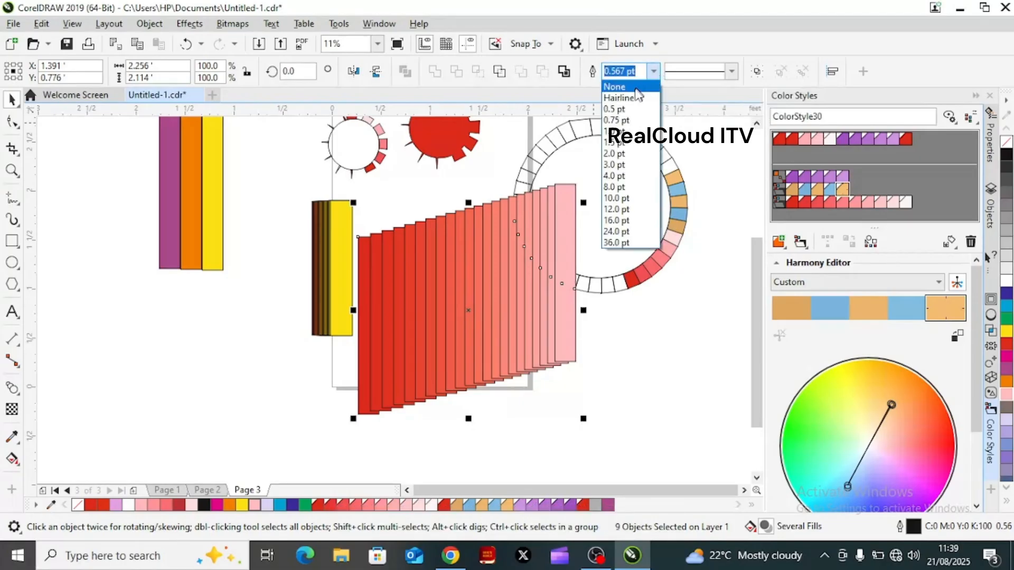
left_click(634, 87)
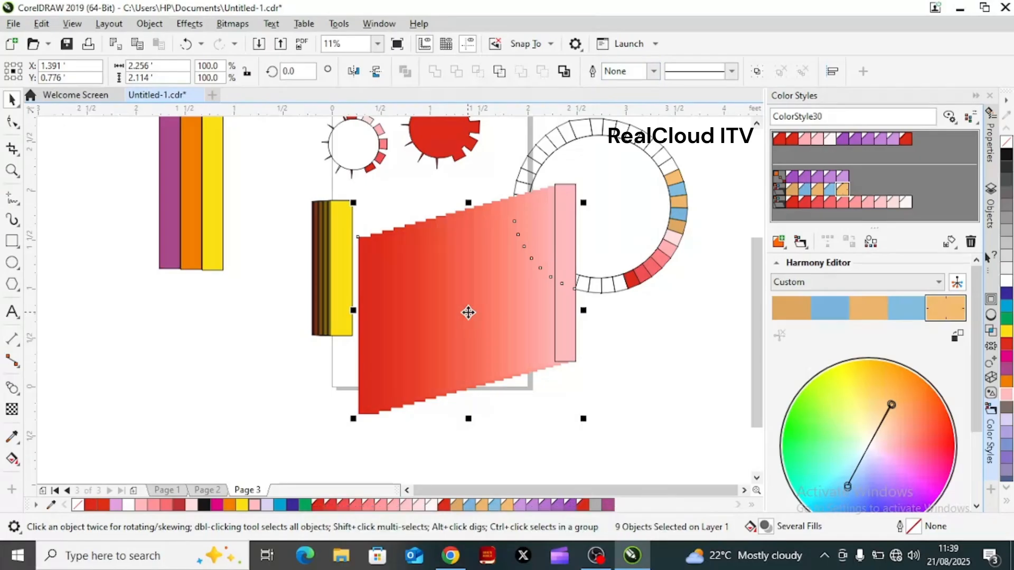
Step: Try moving the selected blend objects down toward the area below the purple, orange and yellow bars, and undo the move
left_click_drag(468, 312, 220, 395)
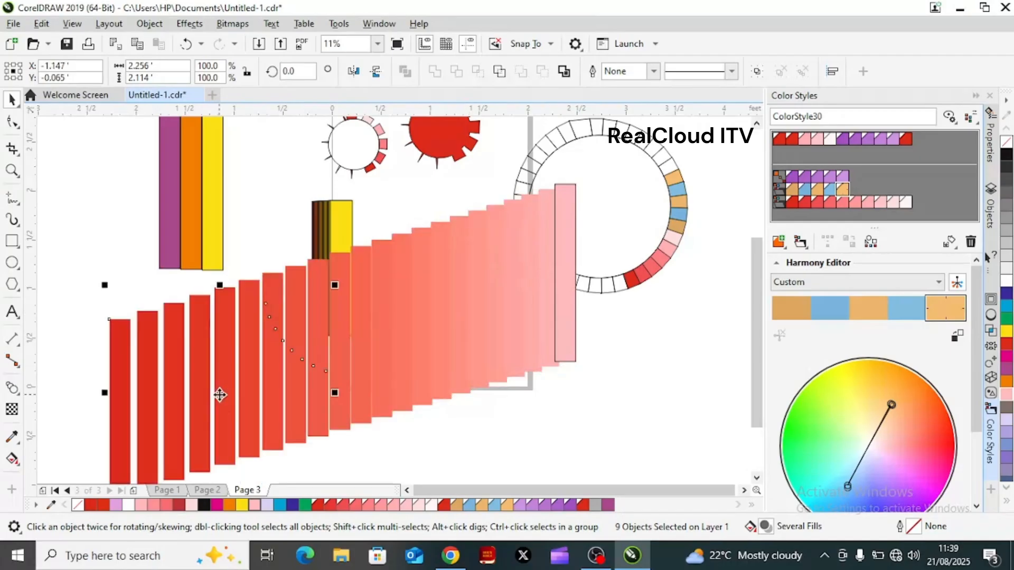
key("ctrl+z")
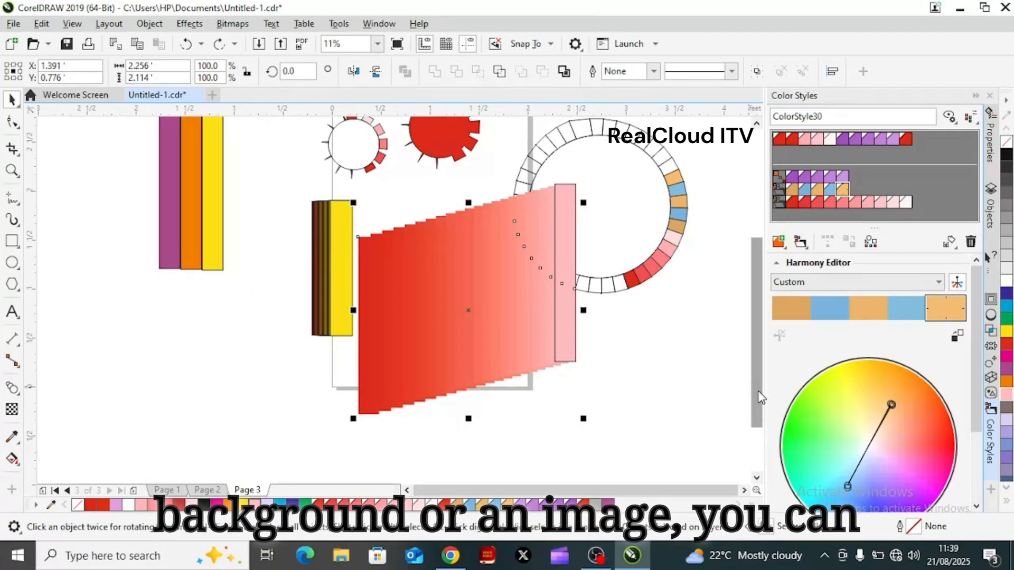
Step: Review the finished blends, stars and colour wheels on page 2 and page 1
left_click_drag(759, 397, 765, 343)
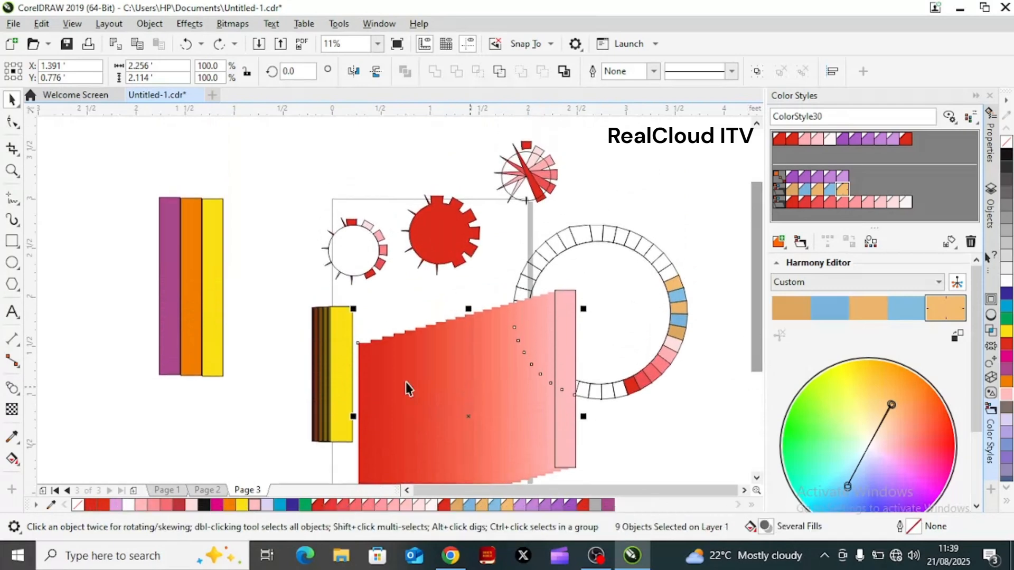
left_click(207, 490)
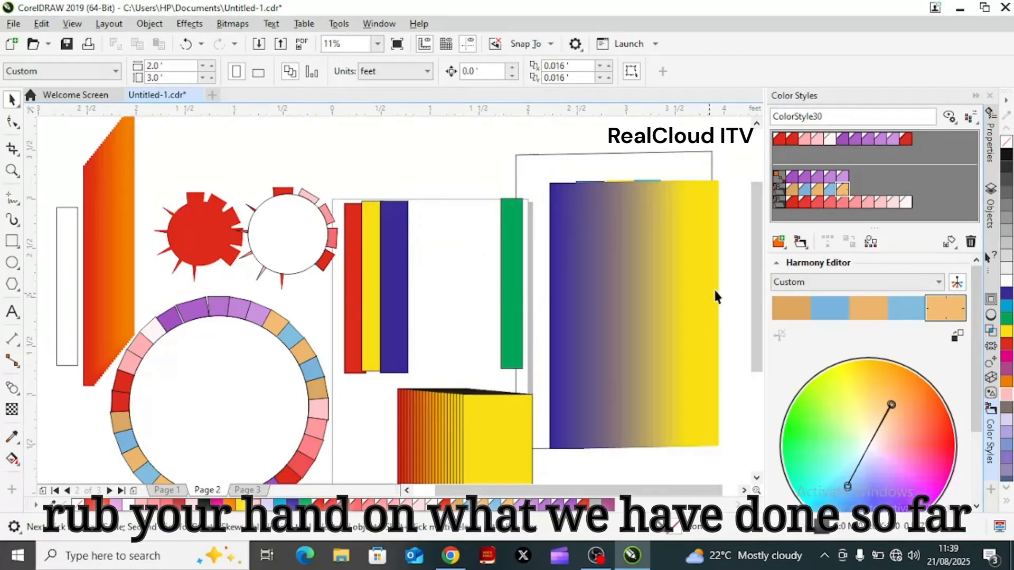
left_click_drag(756, 287, 766, 318)
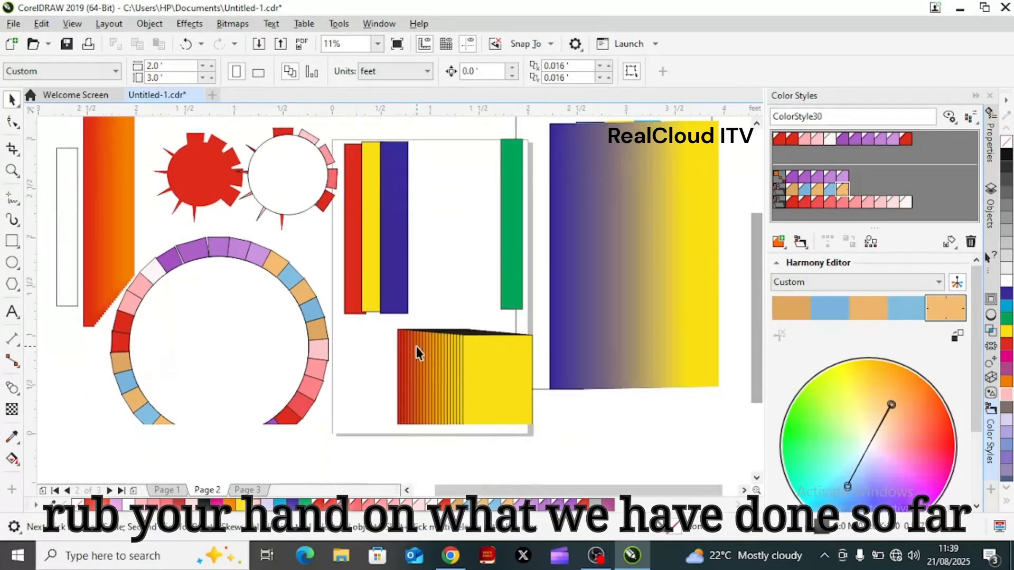
left_click(165, 491)
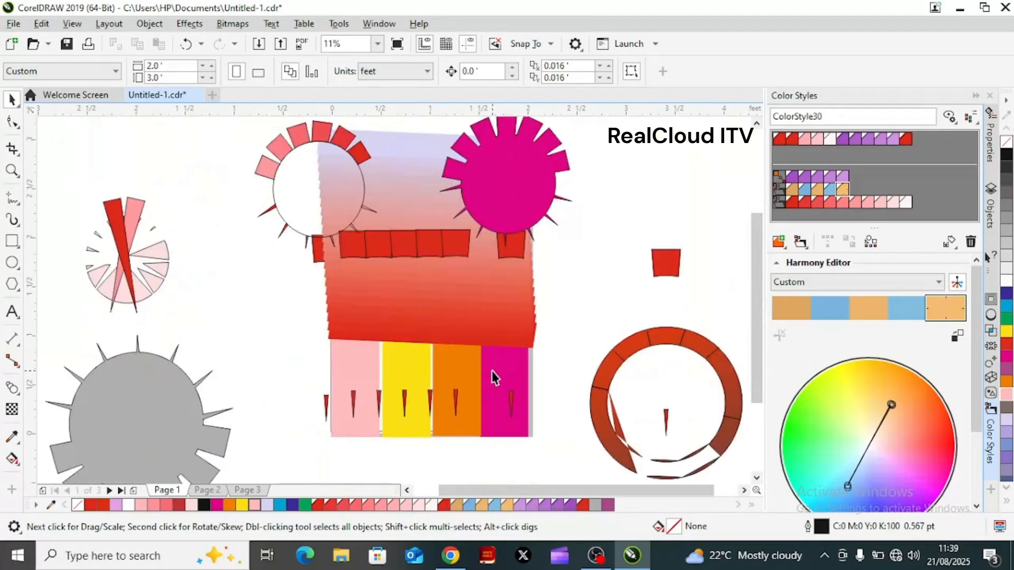